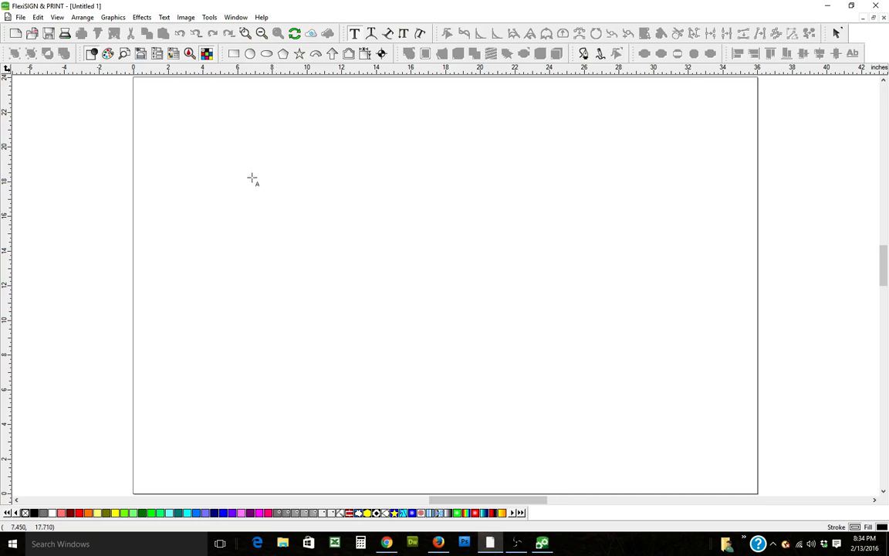
Step: Draw a rectangle about 21.6 by 15.9 inches on the page
{"action": "left_click", "coordinate": [234, 55]}
{"action": "left_click_drag", "start_coordinate": [200, 141], "coordinate": [576, 416]}
{"action": "right_click", "coordinate": [635, 349]}
{"action": "left_click", "coordinate": [646, 355]}
{"action": "left_click", "coordinate": [529, 359]}
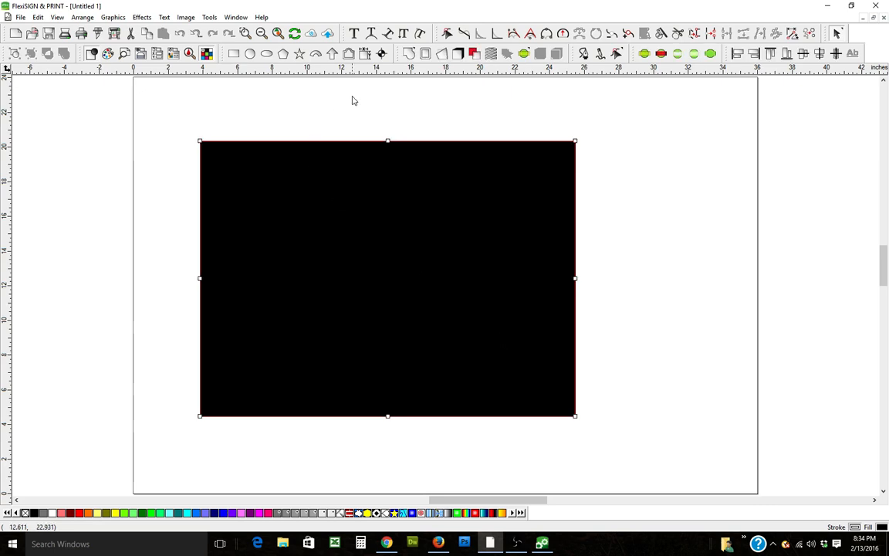
Step: Resize the rectangle to 24 inches wide by 18 inches high in DesignCentral
{"action": "left_click", "coordinate": [156, 53]}
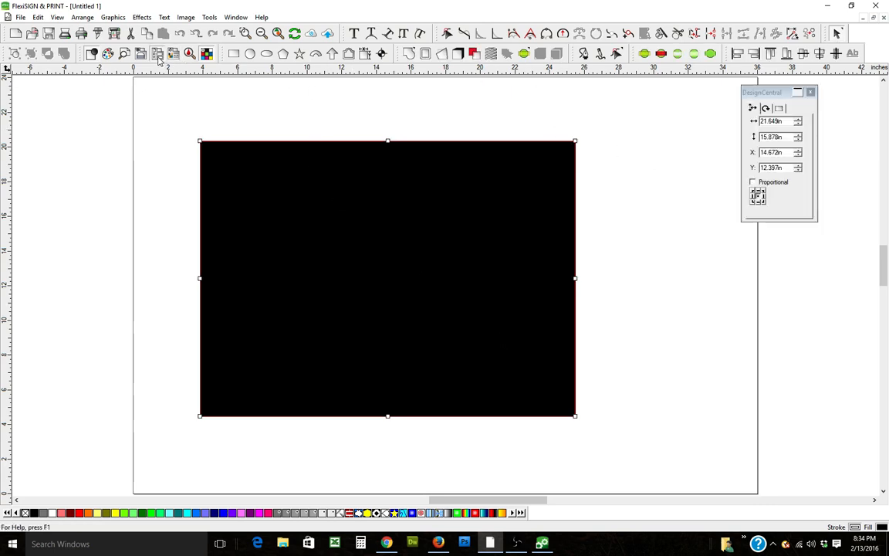
{"action": "left_click_drag", "start_coordinate": [787, 121], "coordinate": [754, 121]}
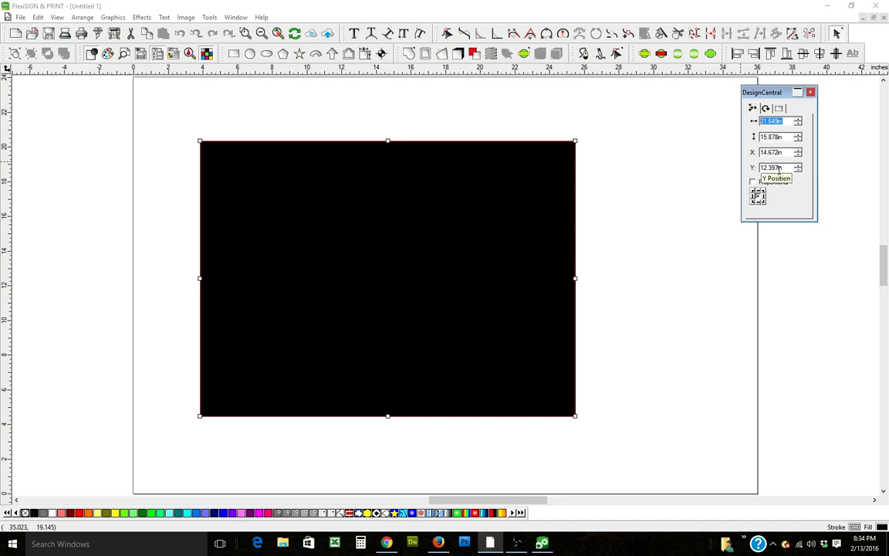
{"action": "type", "text": "24"}
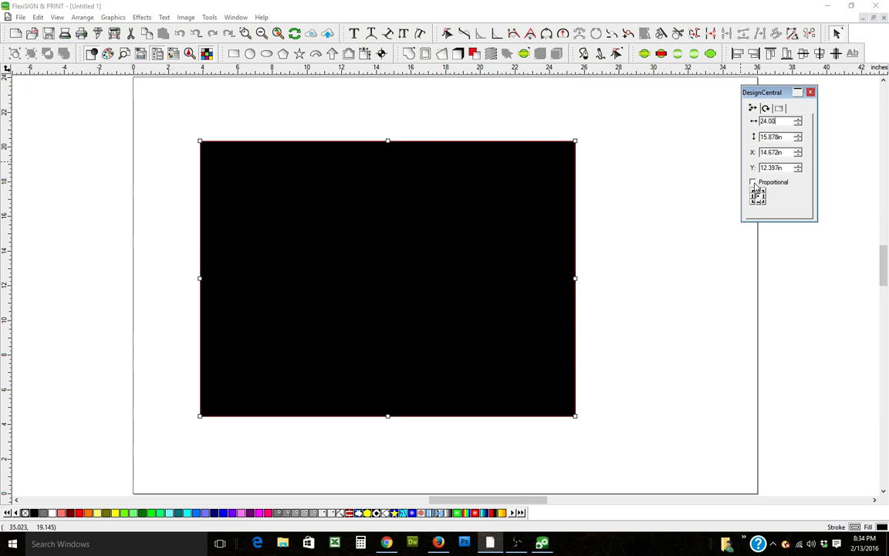
{"action": "left_click", "coordinate": [780, 136]}
{"action": "type", "text": "18.00"}
{"action": "key", "text": "Return"}
{"action": "left_click", "coordinate": [714, 197]}
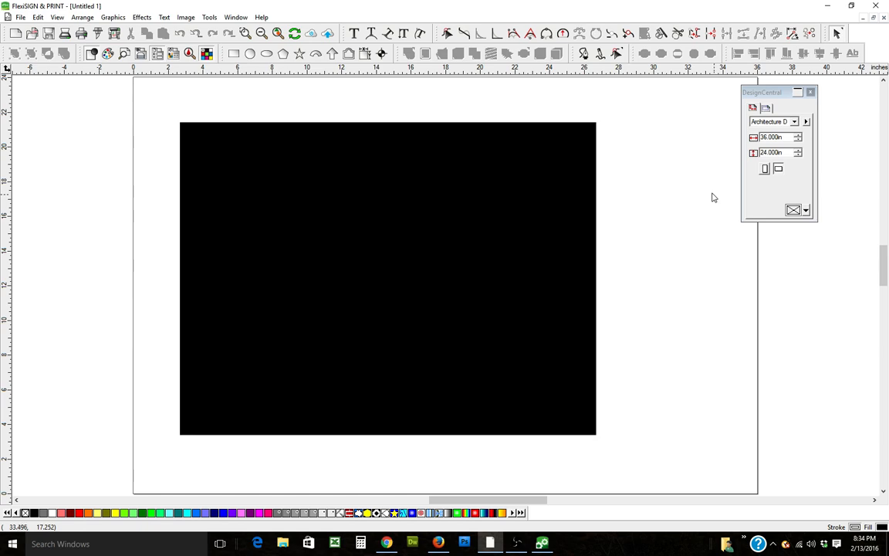
Step: Set the rectangle's fill to No fill in the Fill/Stroke Editor
{"action": "left_click", "coordinate": [514, 321]}
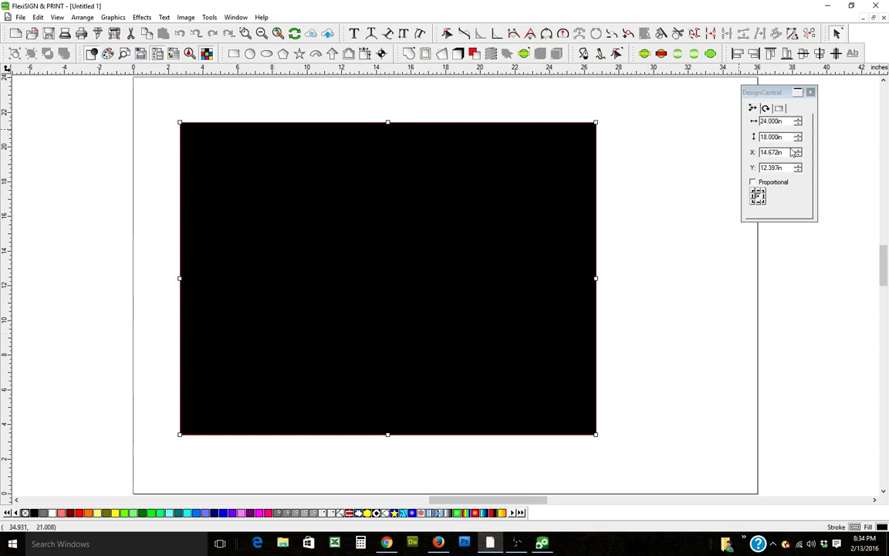
{"action": "left_click", "coordinate": [174, 56]}
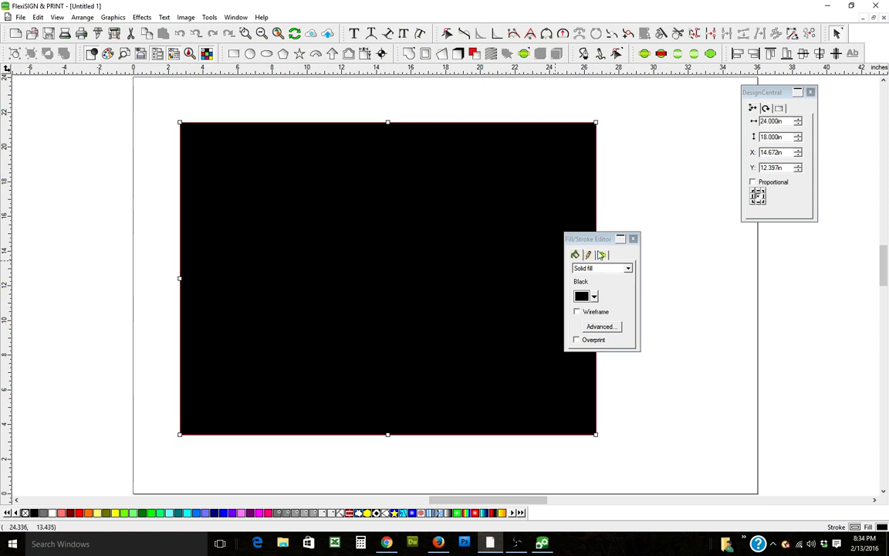
{"action": "left_click", "coordinate": [621, 268]}
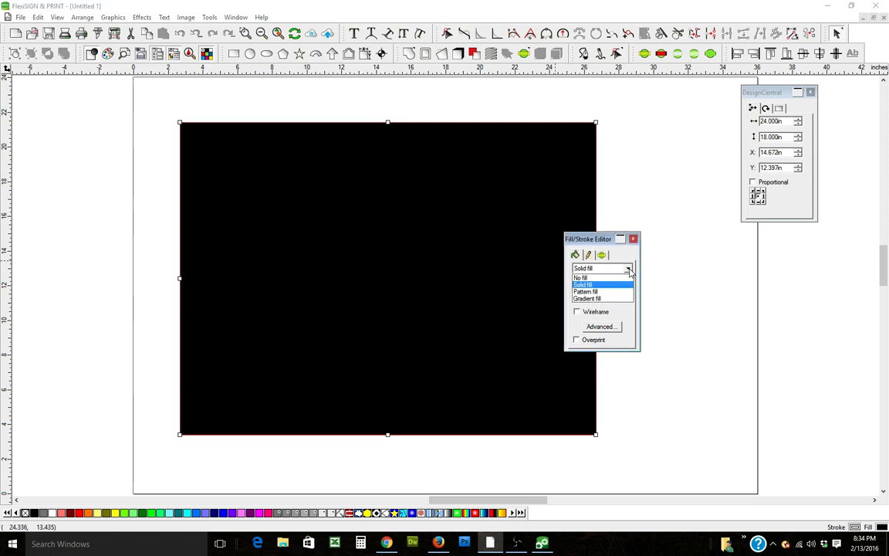
{"action": "left_click", "coordinate": [619, 278]}
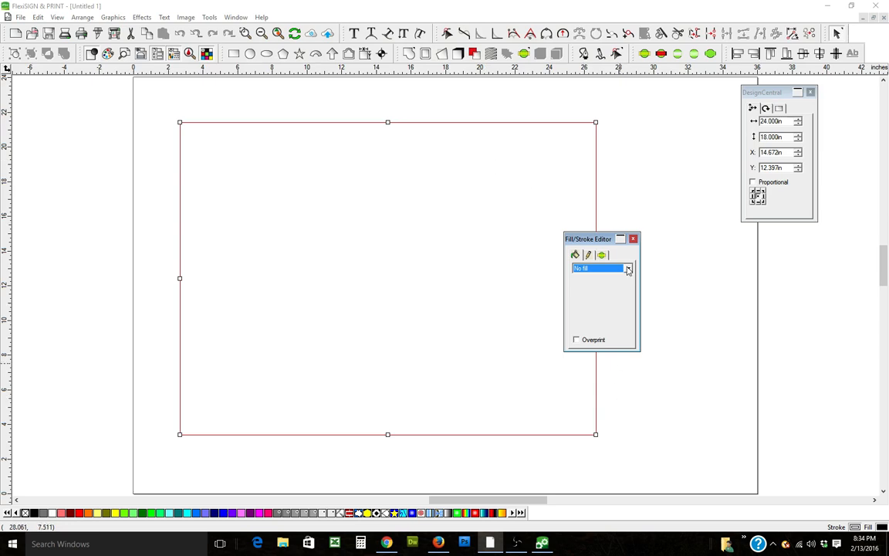
Step: Give the rectangle a solid stroke 0.110 in wide, then close the Fill/Stroke Editor
{"action": "left_click", "coordinate": [589, 255]}
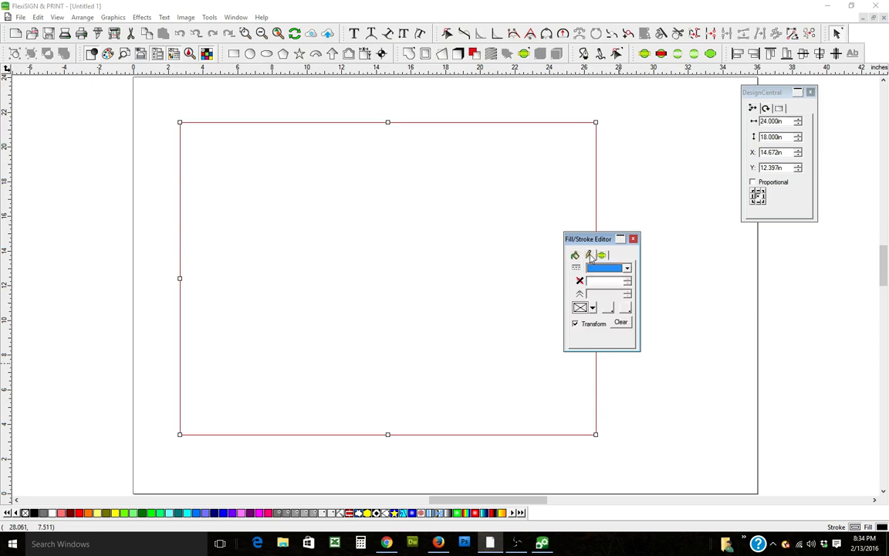
{"action": "left_click", "coordinate": [627, 268]}
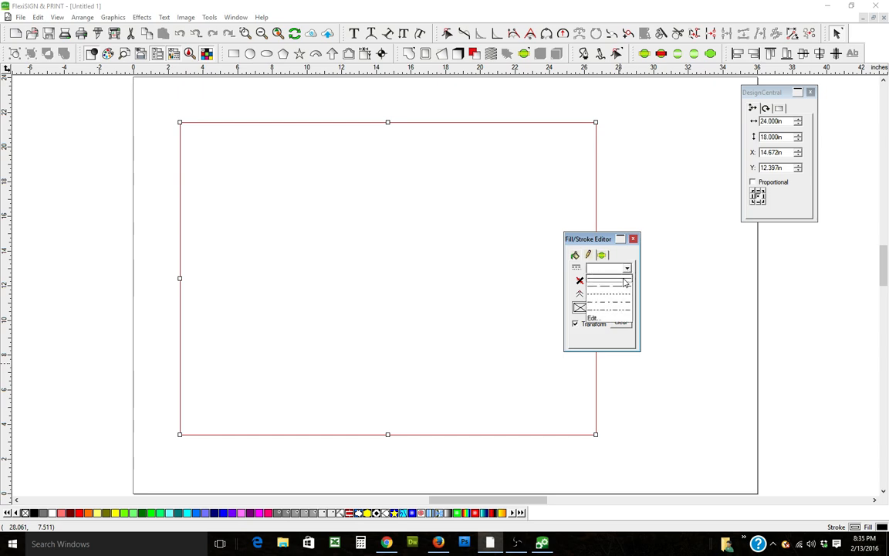
{"action": "left_click", "coordinate": [625, 282]}
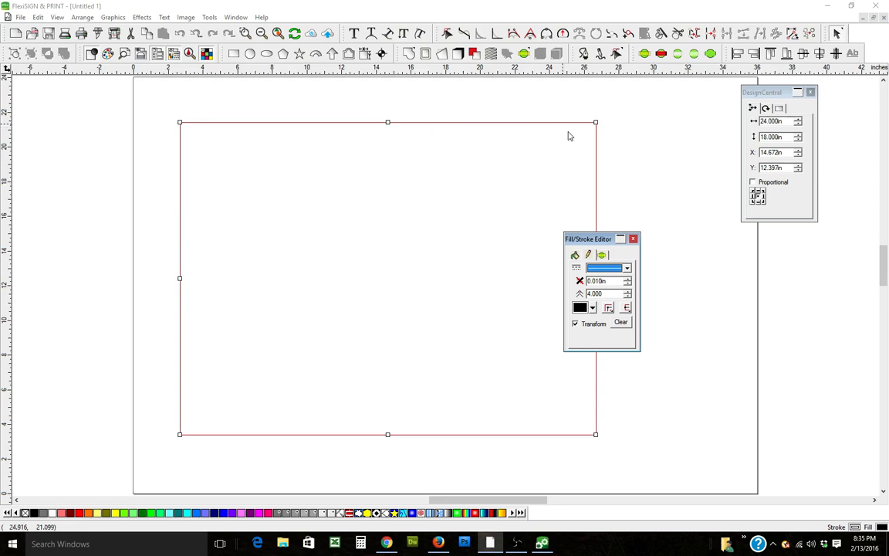
{"action": "left_click", "coordinate": [629, 280]}
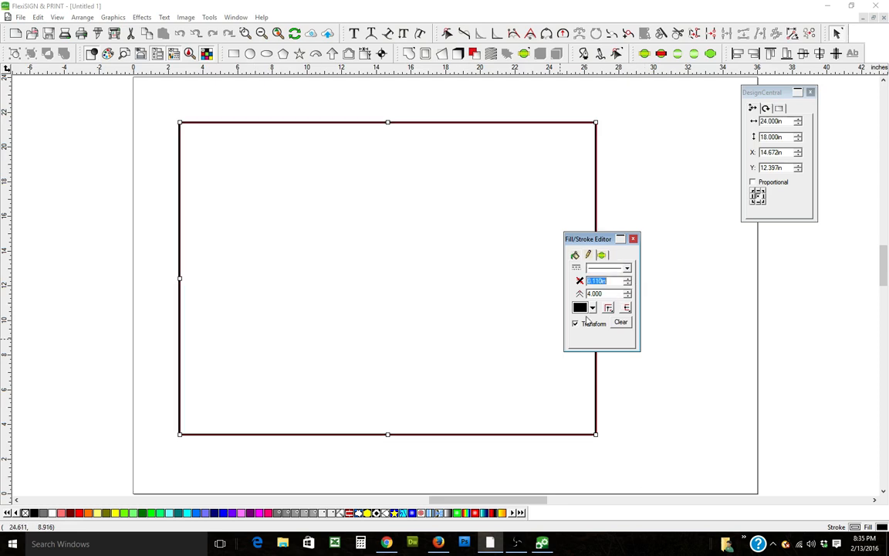
{"action": "left_click", "coordinate": [666, 182]}
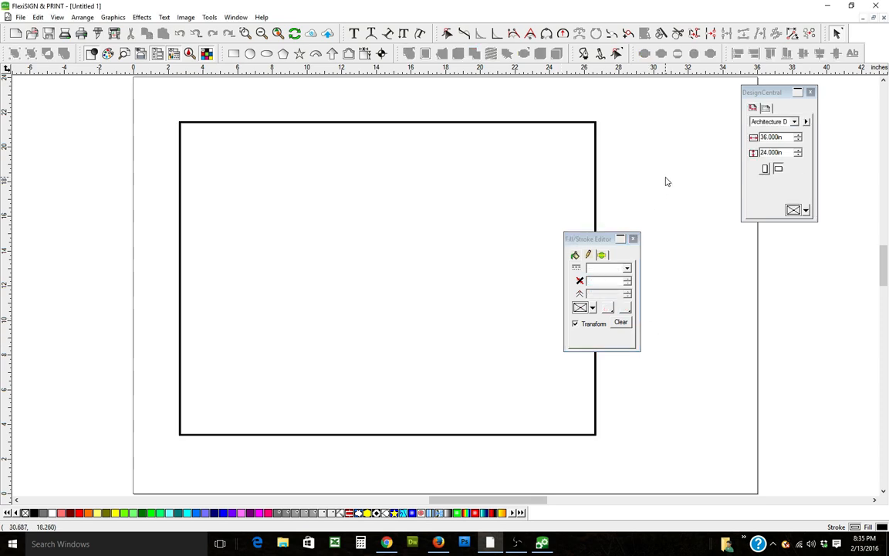
{"action": "left_click", "coordinate": [633, 239]}
Step: Move the rectangle off the page to its left
{"action": "left_click_drag", "start_coordinate": [657, 147], "coordinate": [432, 437]}
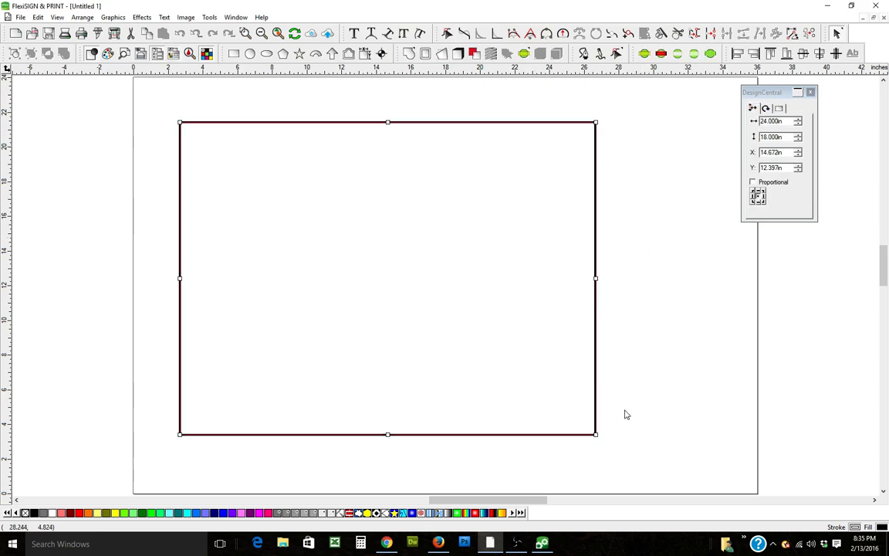
{"action": "left_click", "coordinate": [480, 248]}
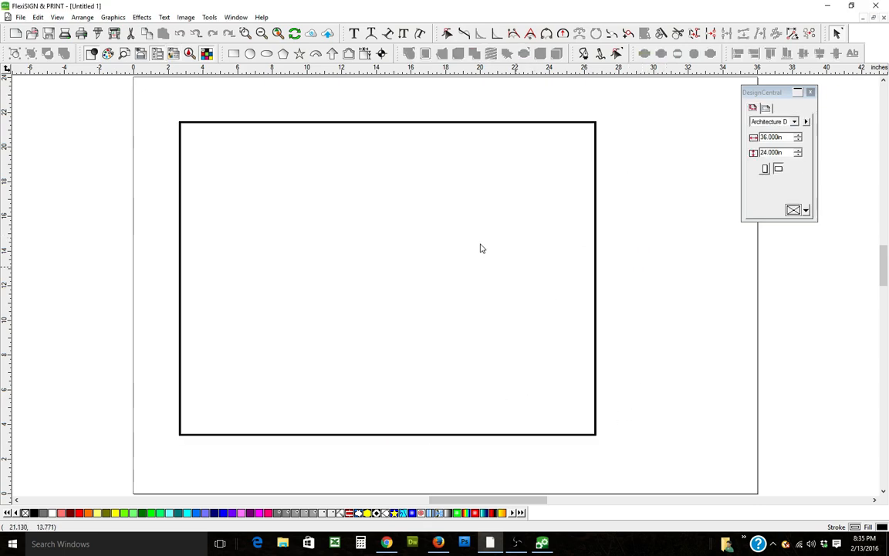
{"action": "left_click", "coordinate": [262, 34]}
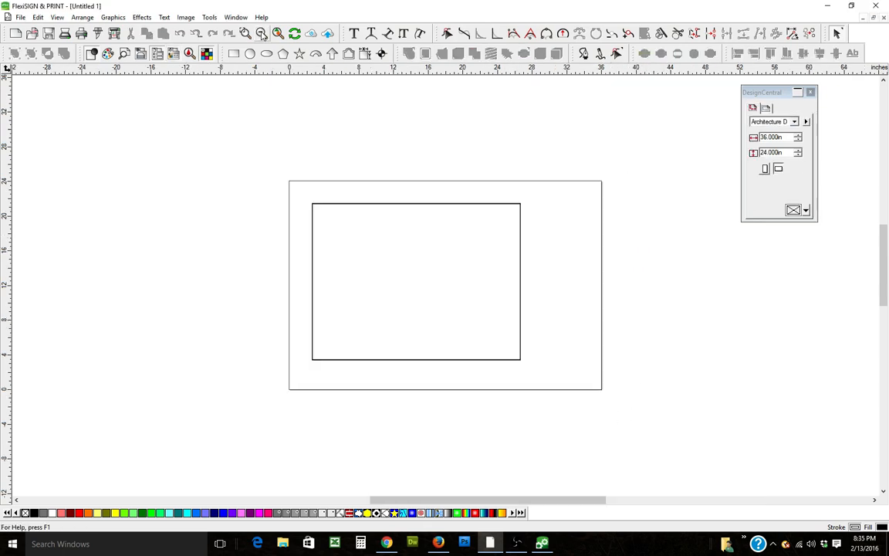
{"action": "left_click", "coordinate": [418, 204]}
{"action": "left_click_drag", "start_coordinate": [420, 204], "coordinate": [110, 161]}
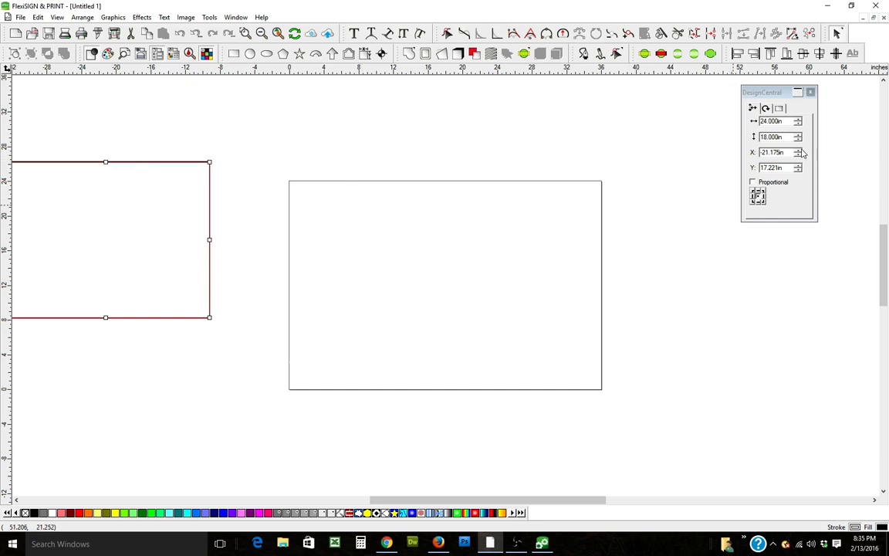
Step: Set the page size to a custom 24 by 18 inches
{"action": "left_click", "coordinate": [832, 118]}
{"action": "left_click", "coordinate": [810, 91]}
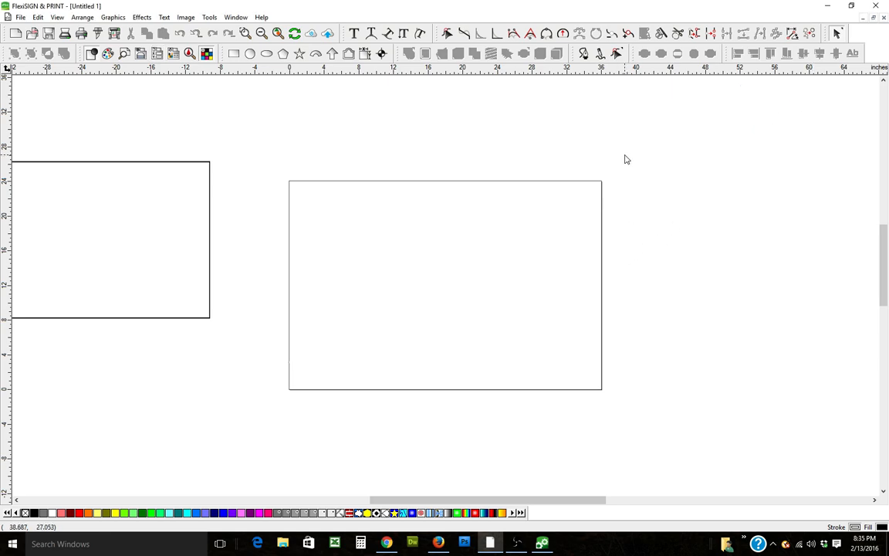
{"action": "left_click", "coordinate": [157, 53]}
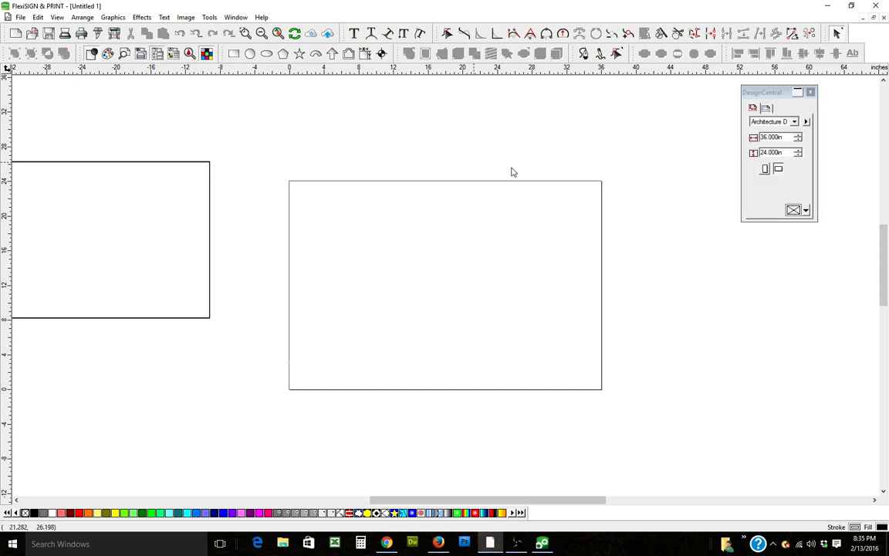
{"action": "left_click", "coordinate": [794, 121]}
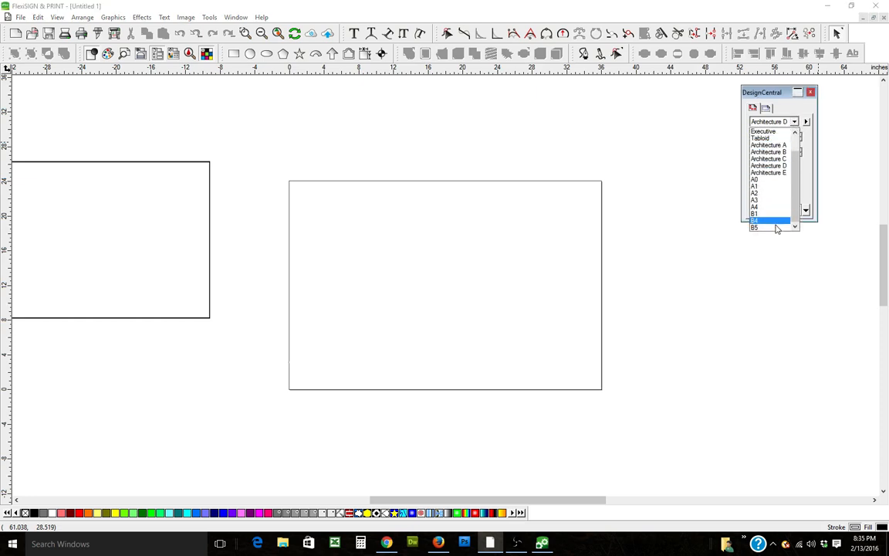
{"action": "left_click_drag", "start_coordinate": [794, 178], "coordinate": [753, 139]}
{"action": "left_click", "coordinate": [780, 131]}
{"action": "type", "text": "24"}
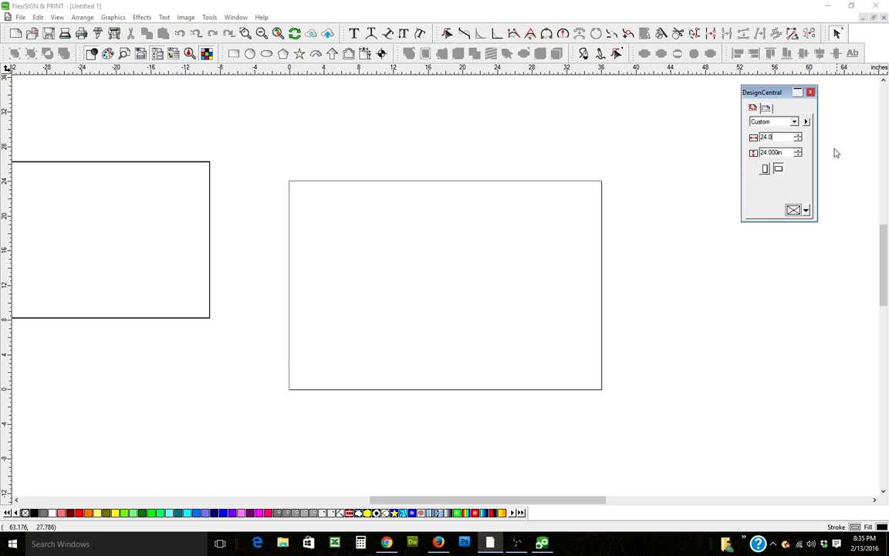
{"action": "key", "text": "Tab"}
{"action": "type", "text": "18.0"}
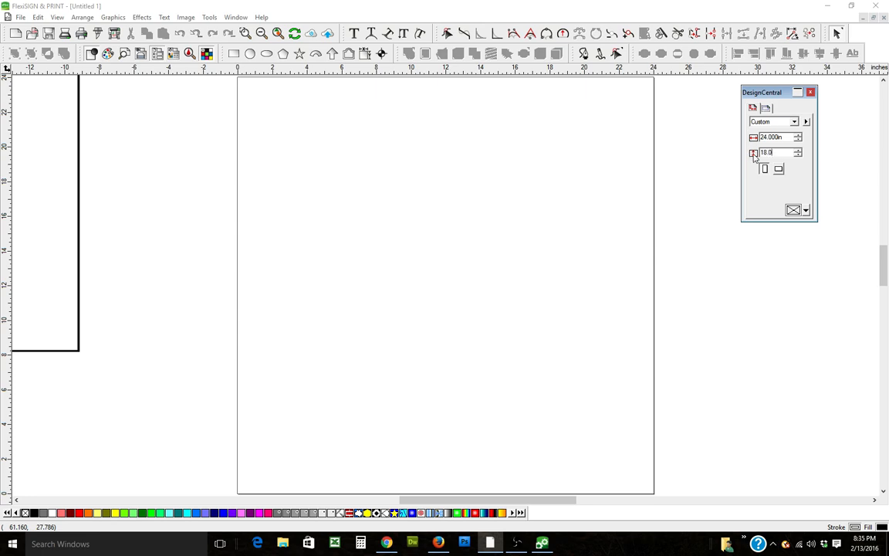
{"action": "key", "text": "Tab"}
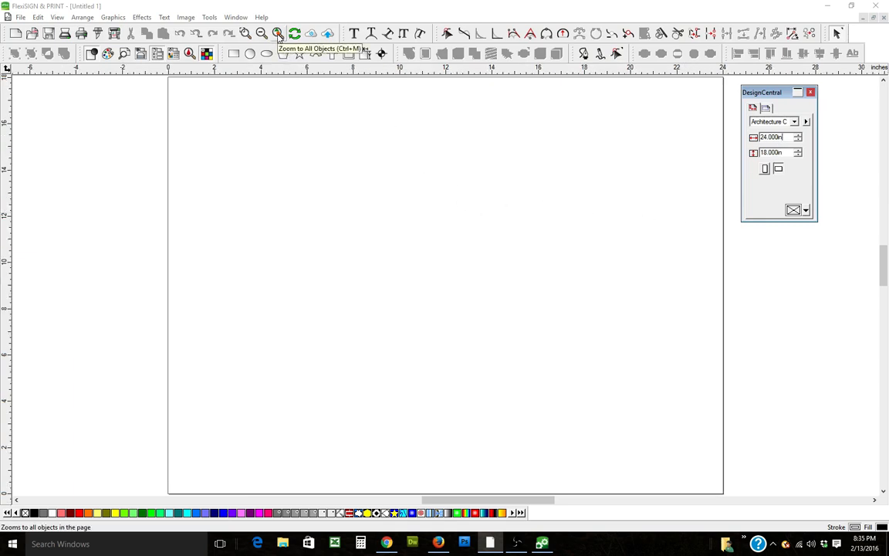
Step: Move the rectangle closer to the page's left edge
{"action": "left_click", "coordinate": [278, 36]}
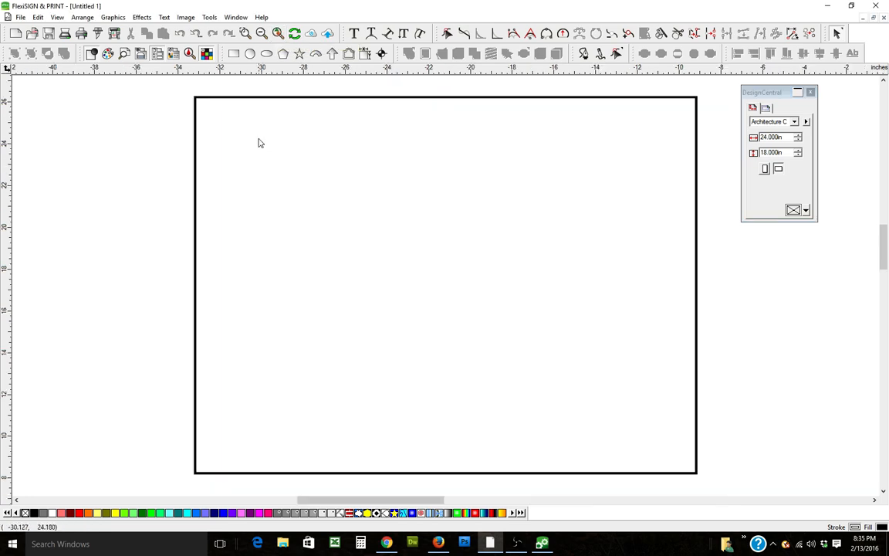
{"action": "left_click", "coordinate": [261, 35]}
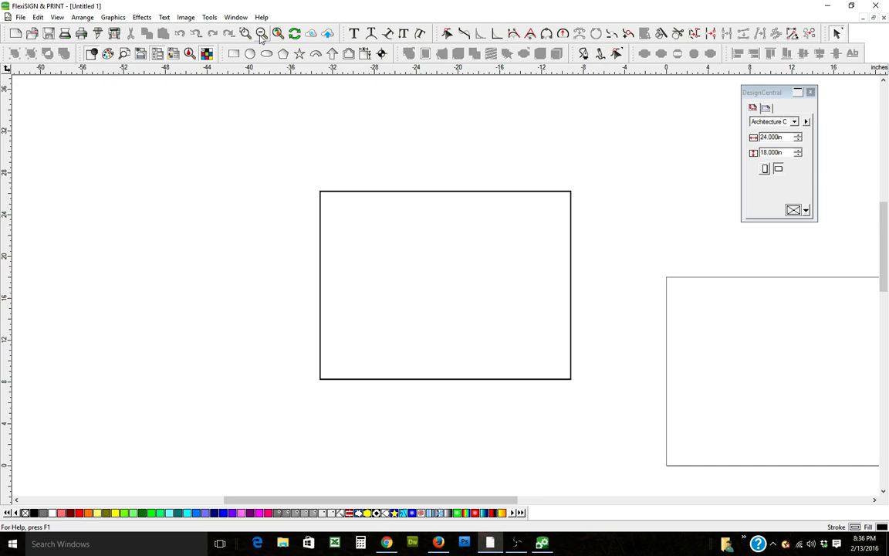
{"action": "left_click", "coordinate": [261, 34]}
{"action": "left_click", "coordinate": [508, 261]}
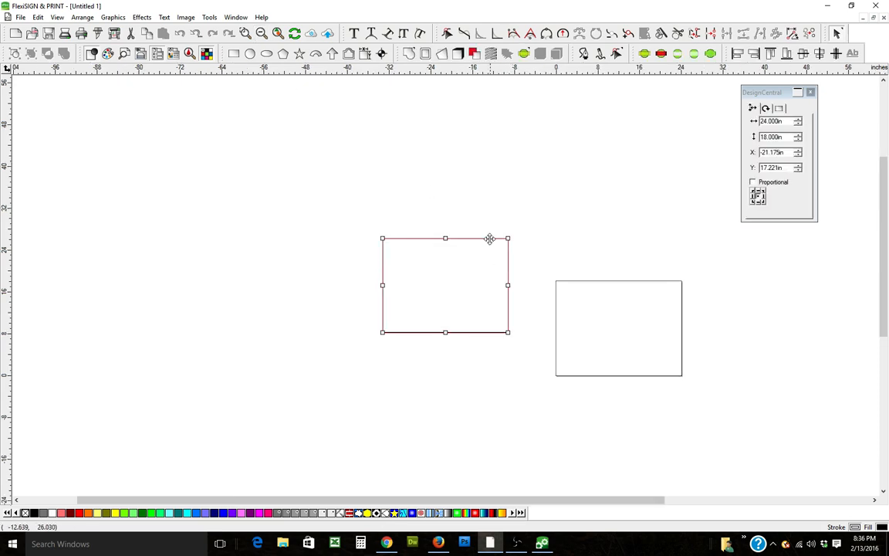
{"action": "left_click_drag", "start_coordinate": [483, 238], "coordinate": [511, 280]}
{"action": "left_click", "coordinate": [631, 301]}
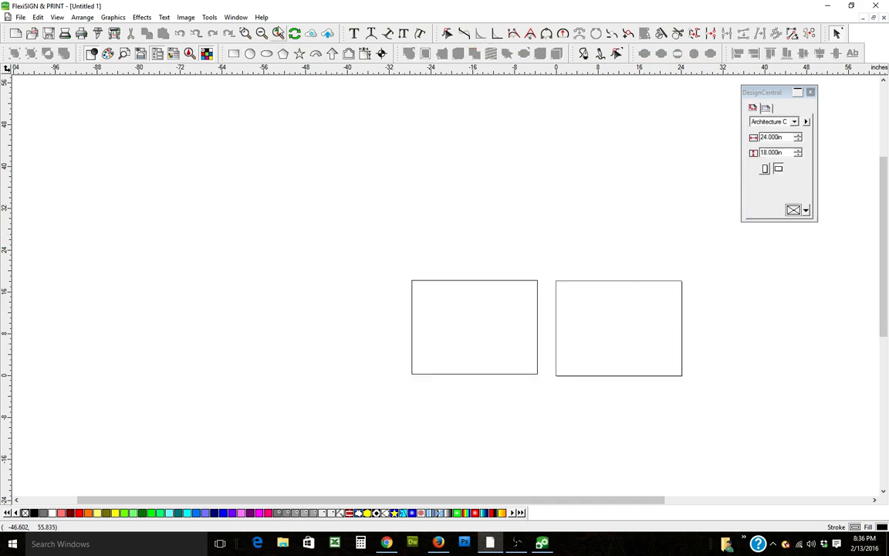
Step: Move the rectangle farther to the left of the page
{"action": "left_click", "coordinate": [278, 34]}
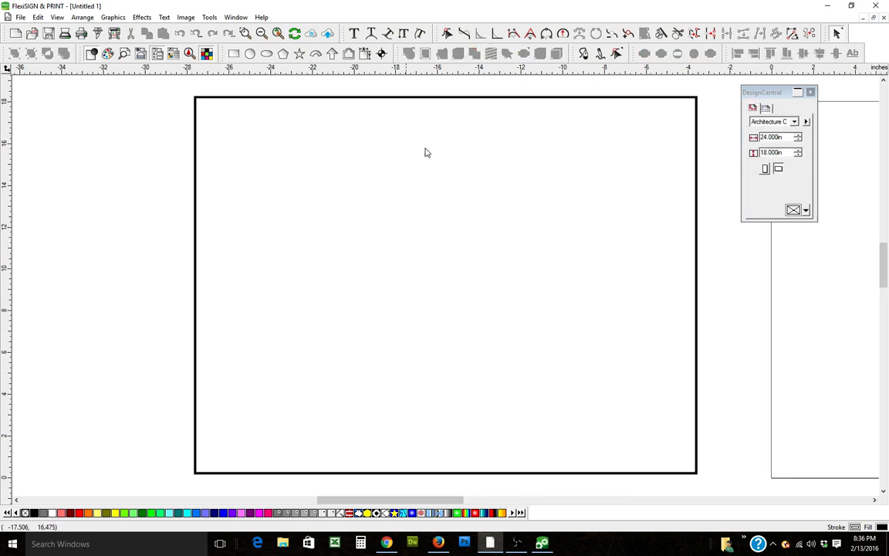
{"action": "left_click", "coordinate": [261, 34]}
{"action": "left_click", "coordinate": [262, 34]}
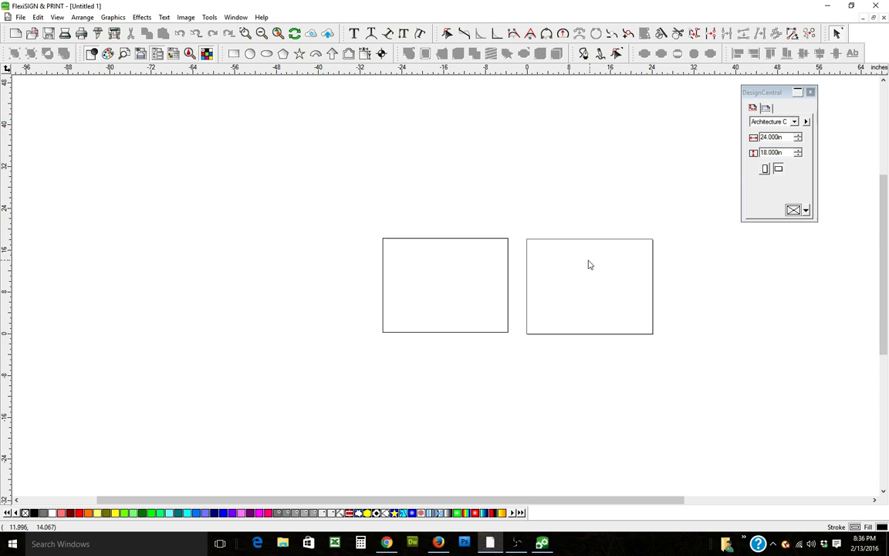
{"action": "left_click", "coordinate": [488, 239]}
{"action": "left_click_drag", "start_coordinate": [487, 238], "coordinate": [330, 198]}
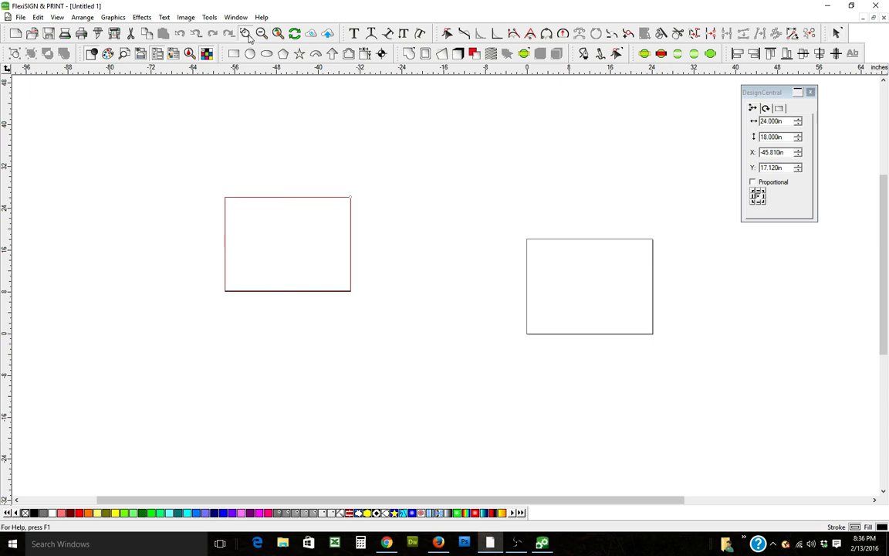
Step: Zoom in on the rectangle to inspect its border
{"action": "left_click_drag", "start_coordinate": [188, 176], "coordinate": [432, 324]}
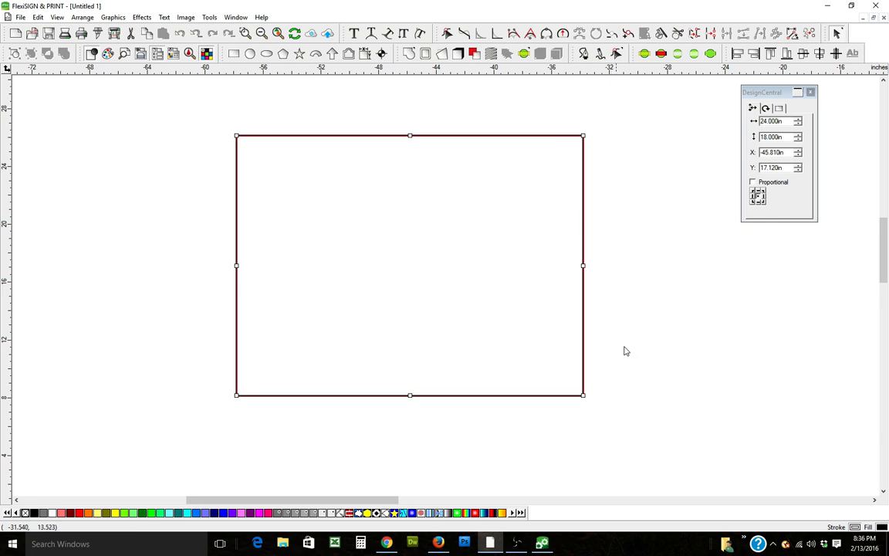
{"action": "left_click", "coordinate": [615, 215]}
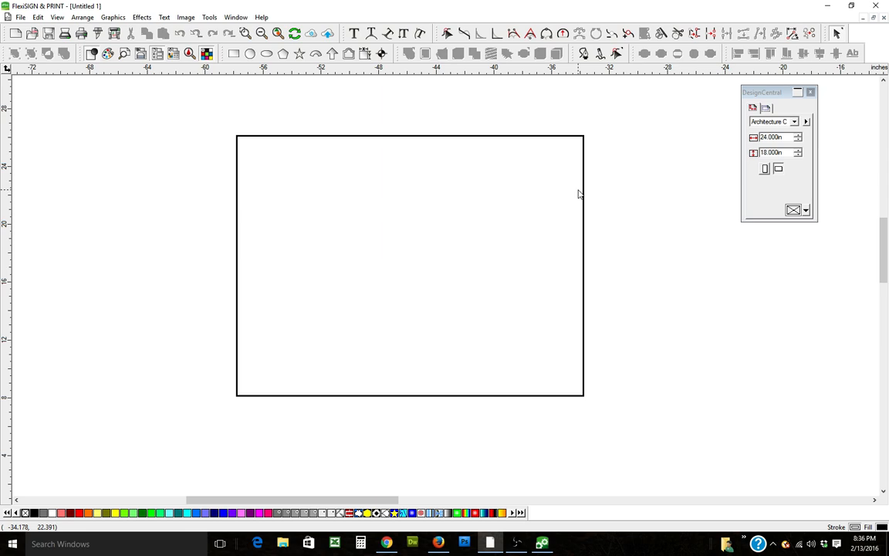
{"action": "left_click_drag", "start_coordinate": [209, 123], "coordinate": [494, 184]}
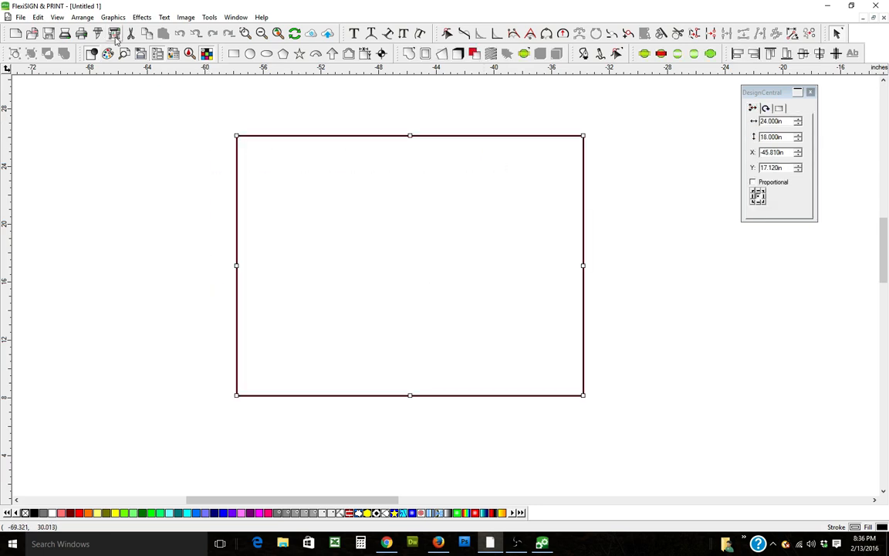
{"action": "left_click", "coordinate": [655, 278]}
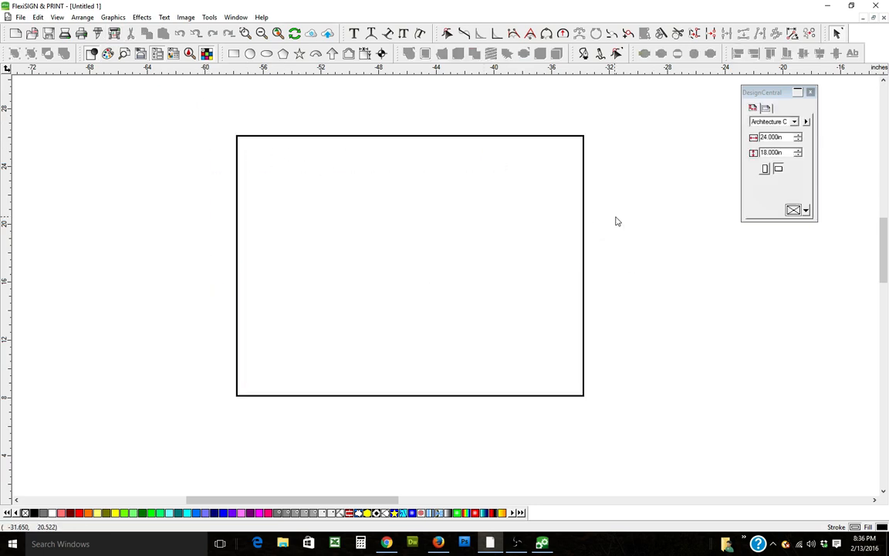
Step: Add the text "LANDSCAPING" near the upper-left inside the rectangle with the Text tool
{"action": "left_click", "coordinate": [355, 34]}
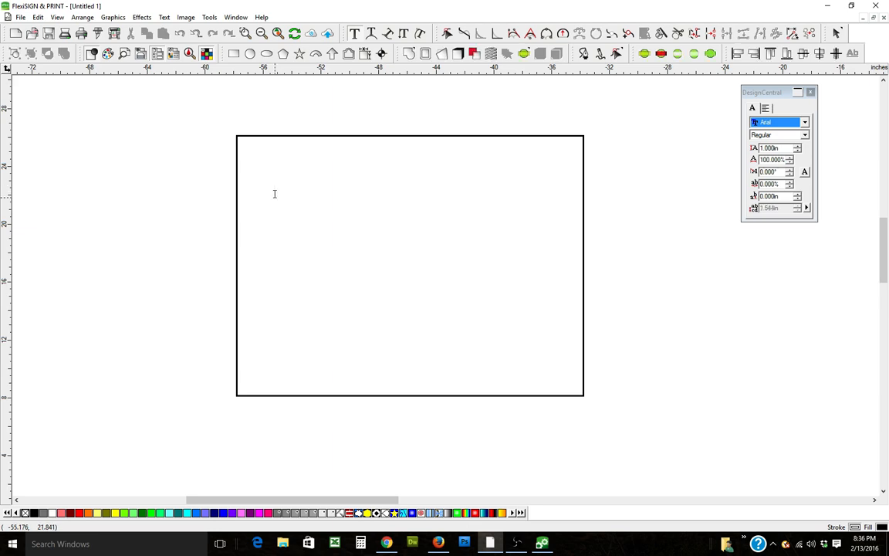
{"action": "left_click", "coordinate": [275, 191]}
{"action": "type", "text": "LANDSCAPING"}
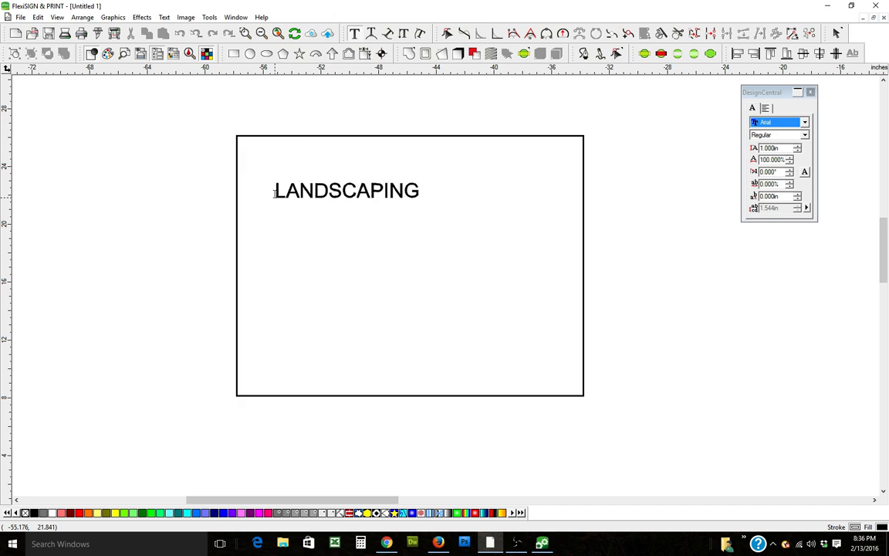
Step: Select the LANDSCAPING text and change its font to Impact
{"action": "right_click", "coordinate": [446, 231]}
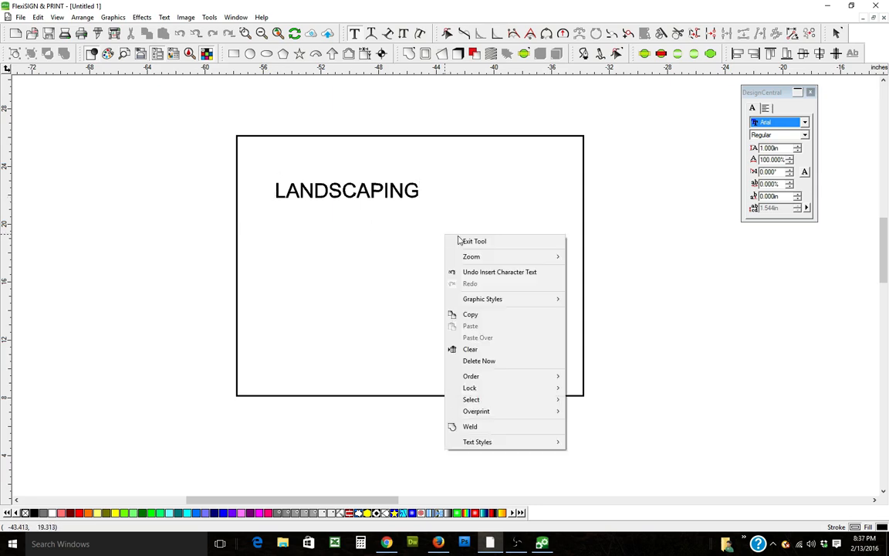
{"action": "left_click", "coordinate": [454, 240]}
{"action": "mouse_move", "coordinate": [421, 195]}
{"action": "left_mouse_down"}
{"action": "mouse_move", "coordinate": [451, 211]}
{"action": "mouse_move", "coordinate": [446, 217]}
{"action": "left_mouse_up"}
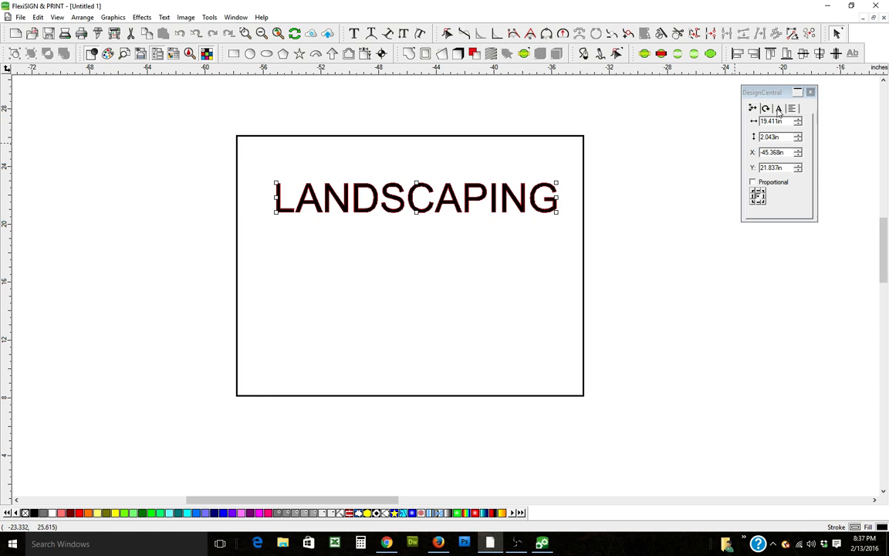
{"action": "left_click", "coordinate": [779, 113]}
{"action": "left_click", "coordinate": [778, 110]}
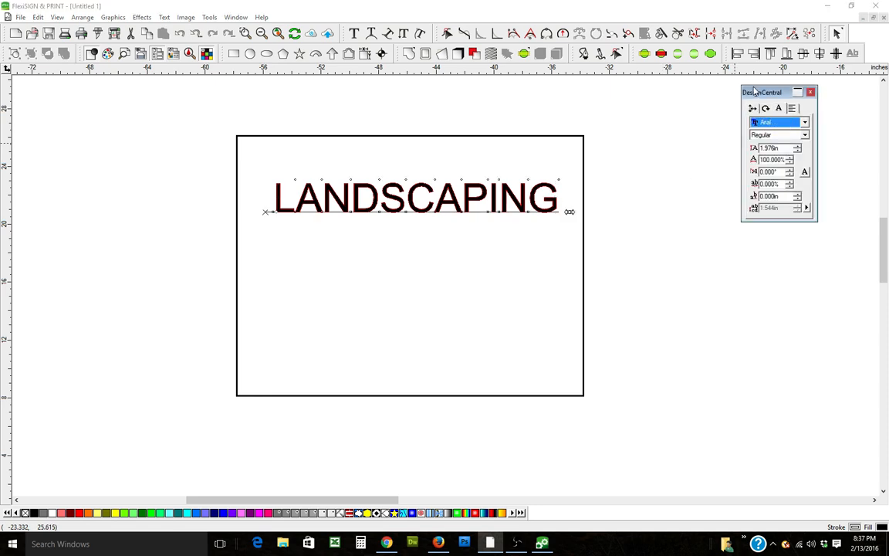
{"action": "left_click", "coordinate": [802, 122]}
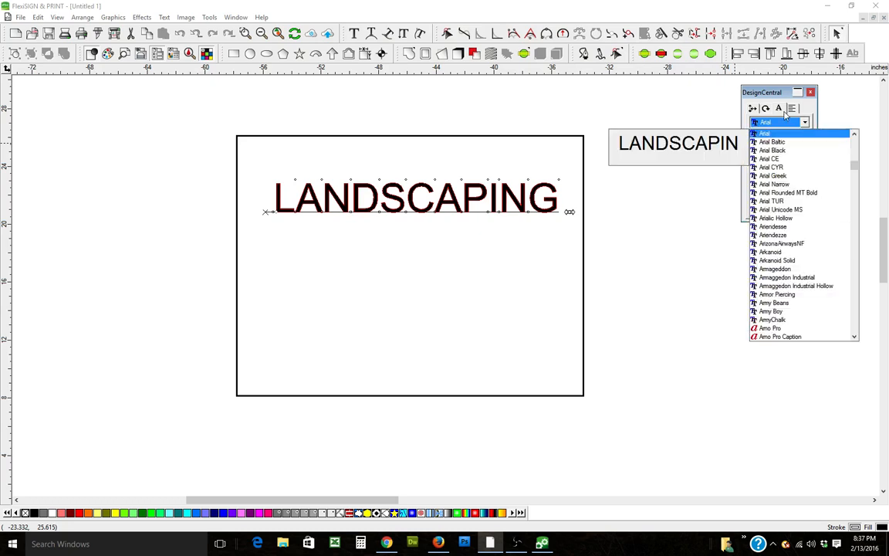
{"action": "left_click", "coordinate": [772, 123]}
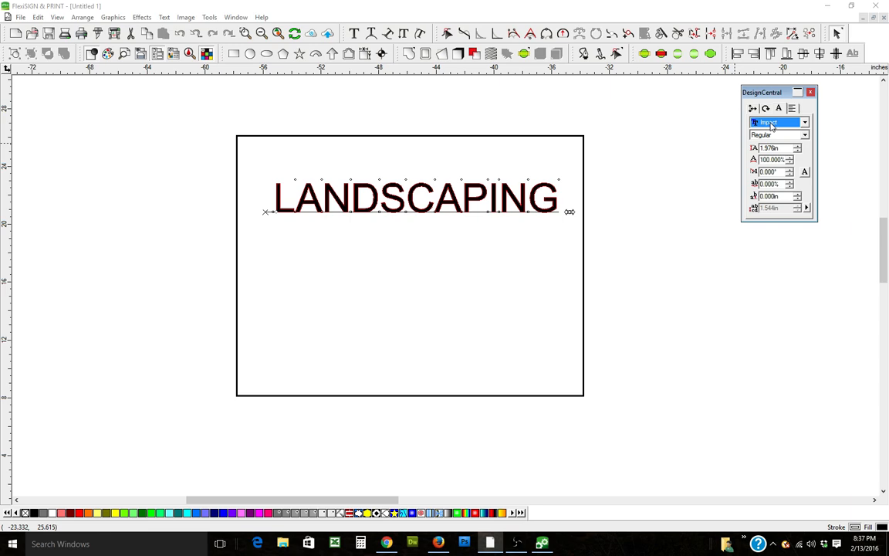
{"action": "left_click", "coordinate": [770, 126]}
{"action": "left_click", "coordinate": [772, 135]}
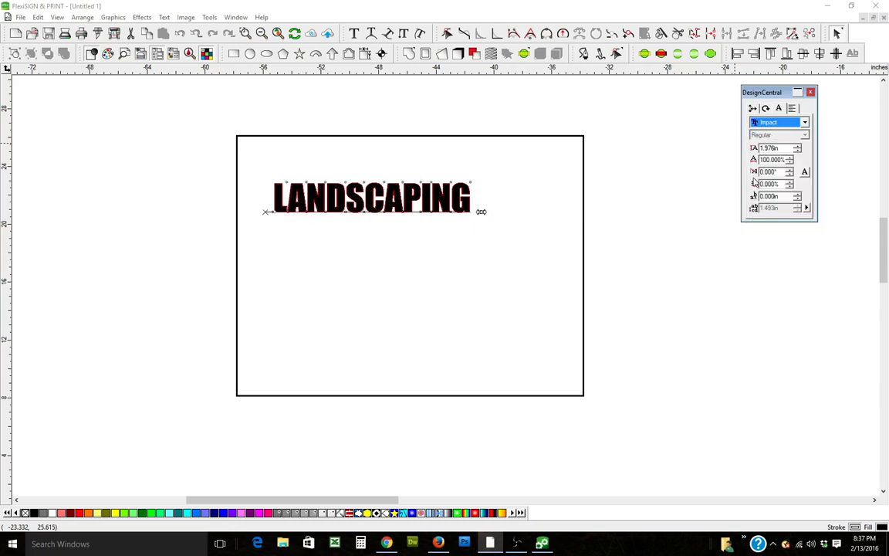
Step: Stretch the LANDSCAPING text horizontally to make it wider
{"action": "left_click", "coordinate": [469, 205]}
{"action": "left_click", "coordinate": [467, 205]}
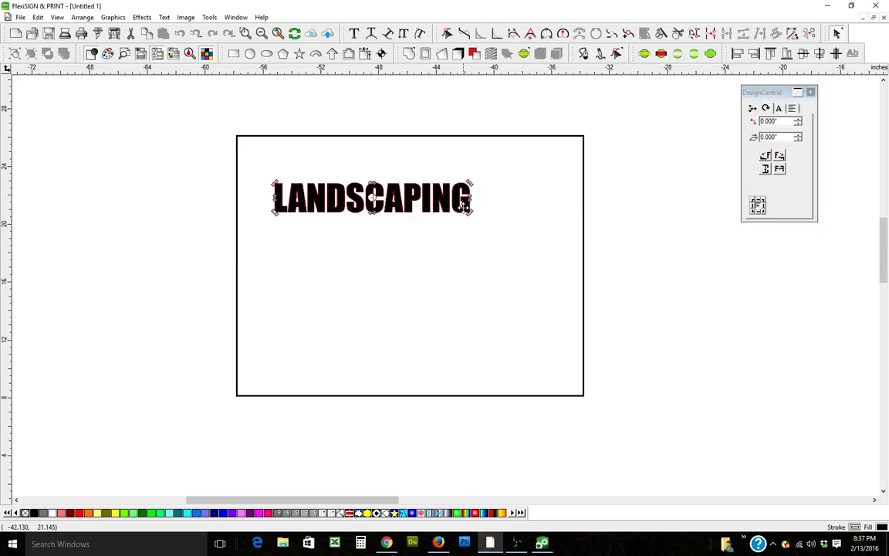
{"action": "left_click", "coordinate": [463, 205]}
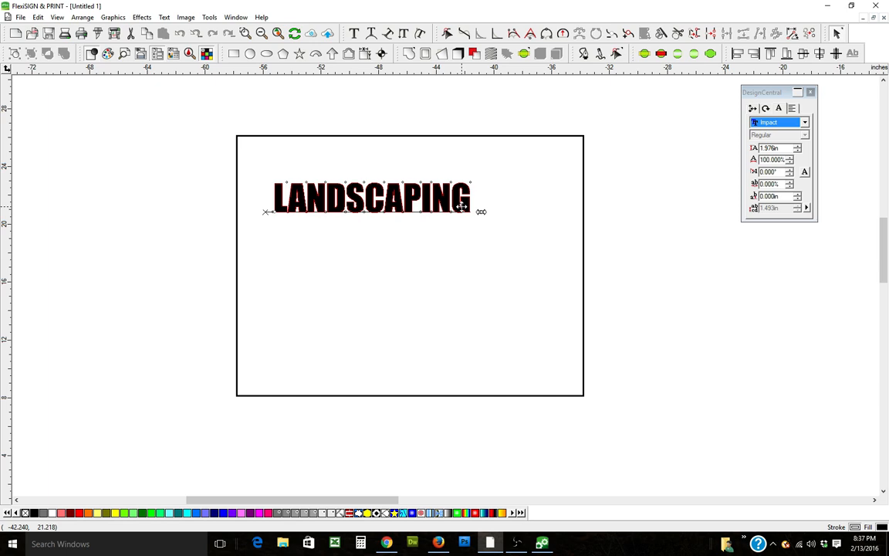
{"action": "left_click", "coordinate": [620, 247]}
{"action": "left_click", "coordinate": [460, 208]}
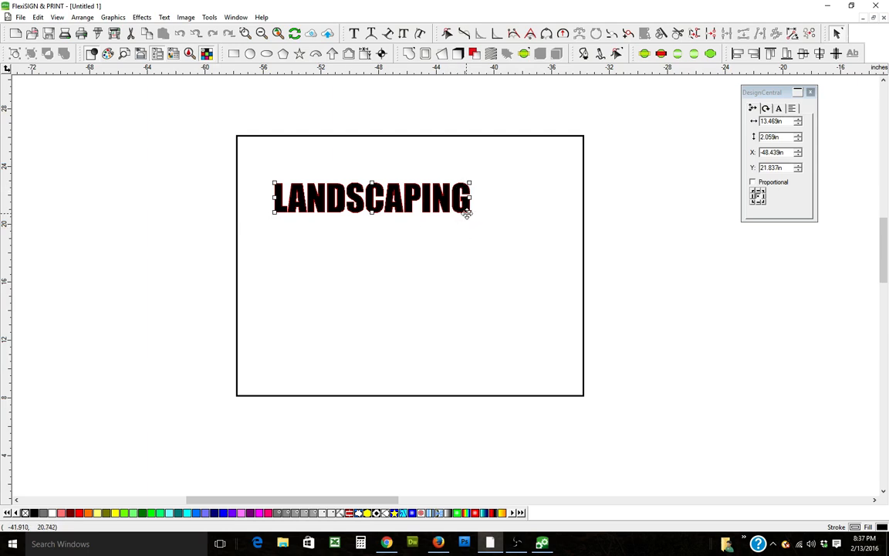
{"action": "left_click_drag", "start_coordinate": [469, 212], "coordinate": [497, 216]}
Step: Enlarge the text to about 20.7 by 3 inches so it spans most of the rectangle's width
{"action": "left_click", "coordinate": [473, 210]}
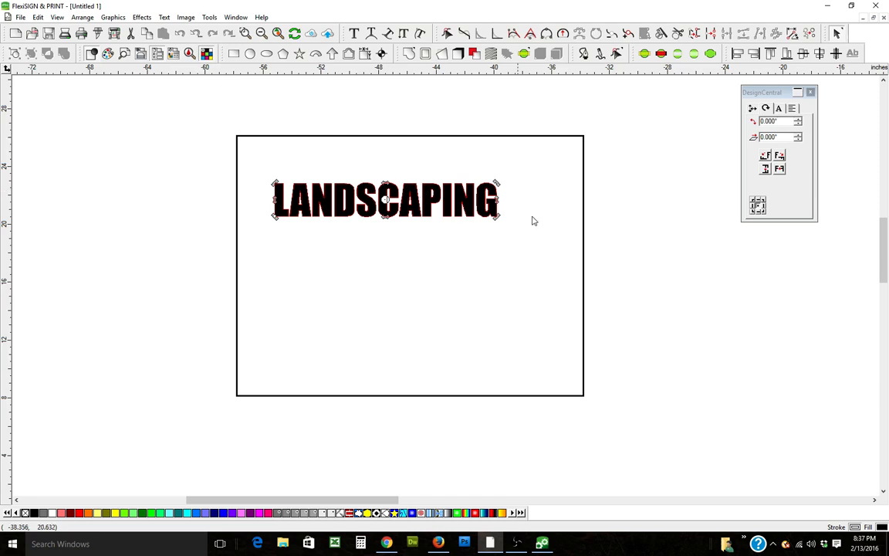
{"action": "left_click", "coordinate": [498, 231]}
{"action": "left_click", "coordinate": [493, 213]}
{"action": "left_click", "coordinate": [493, 210]}
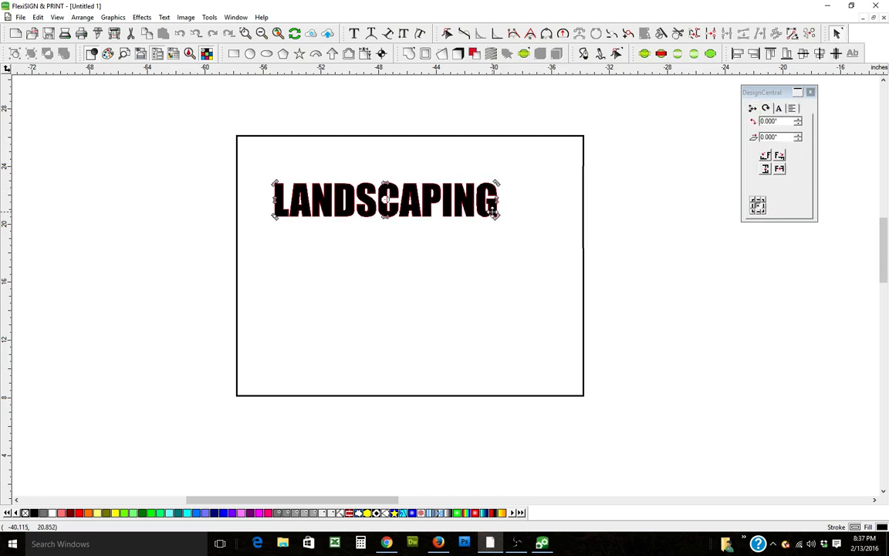
{"action": "double_click", "coordinate": [492, 210]}
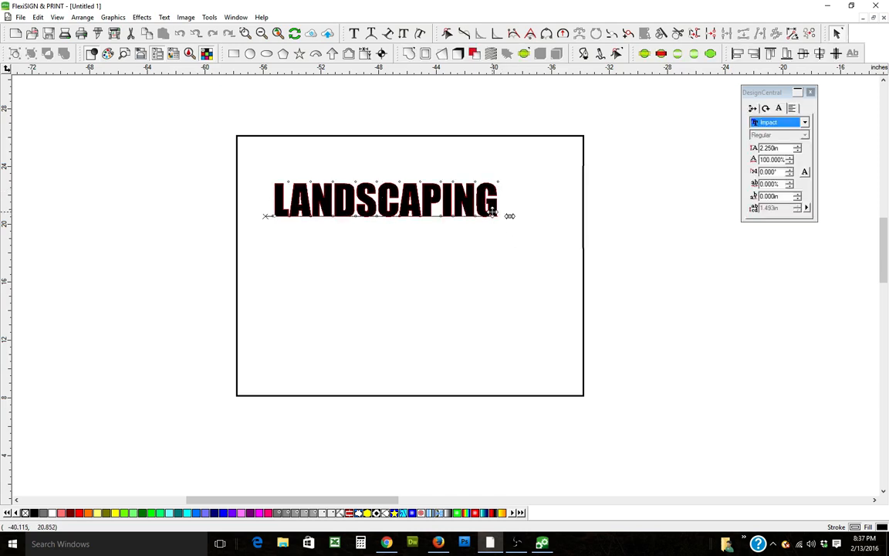
{"action": "left_click_drag", "start_coordinate": [511, 216], "coordinate": [556, 225]}
{"action": "left_click", "coordinate": [636, 247]}
{"action": "left_click", "coordinate": [505, 215]}
{"action": "left_click_drag", "start_coordinate": [275, 224], "coordinate": [258, 226]}
{"action": "left_click", "coordinate": [278, 234]}
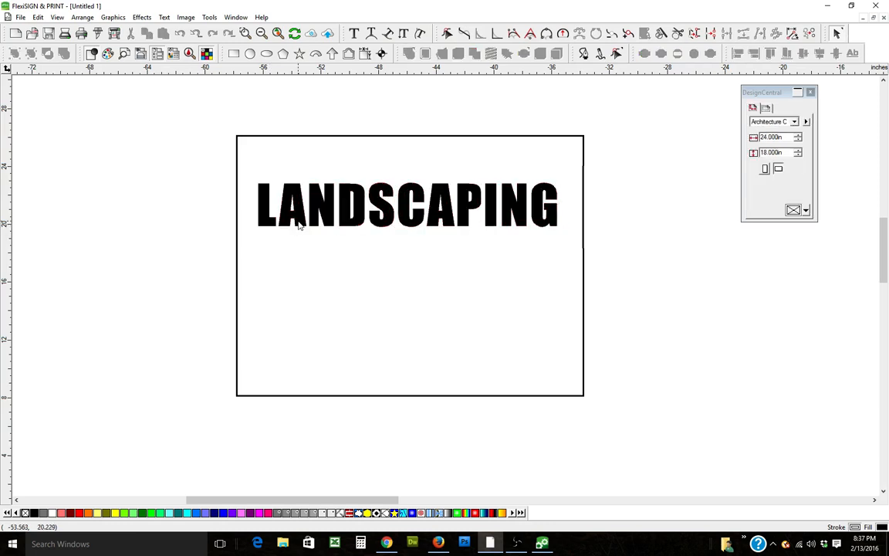
Step: Move the LANDSCAPING text down into the lower part of the rectangle
{"action": "left_click", "coordinate": [298, 222]}
{"action": "left_click_drag", "start_coordinate": [362, 224], "coordinate": [354, 330]}
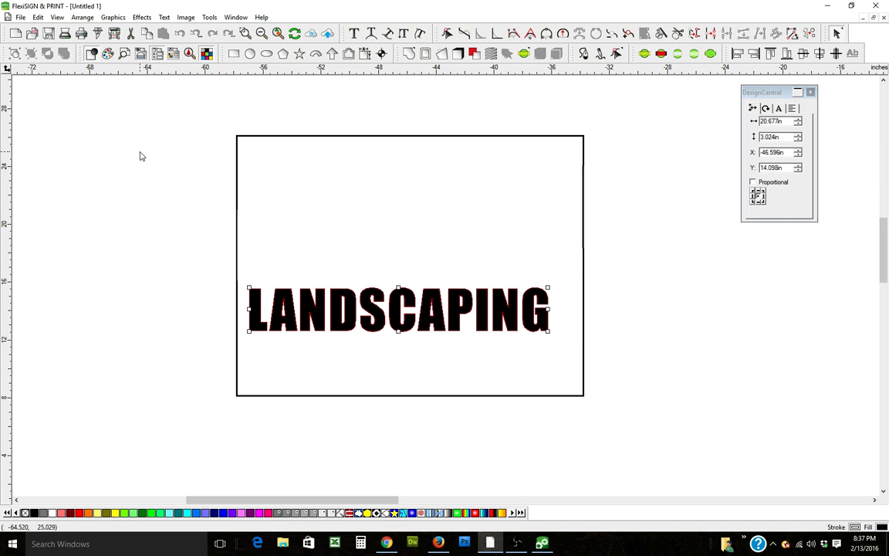
{"action": "left_click", "coordinate": [326, 266]}
{"action": "left_click_drag", "start_coordinate": [280, 263], "coordinate": [392, 336]}
Step: Switch to Firefox and search Google Images for GRASS
{"action": "left_click", "coordinate": [438, 544]}
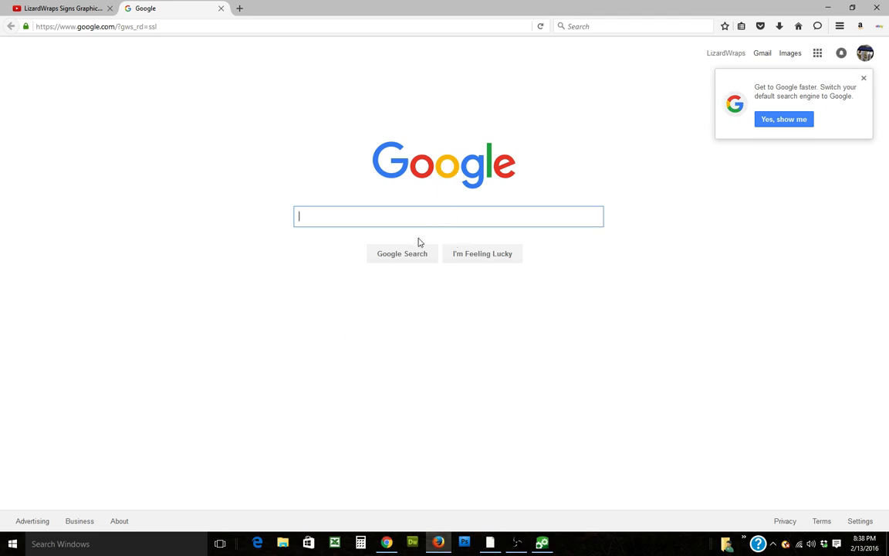
{"action": "left_click", "coordinate": [791, 56]}
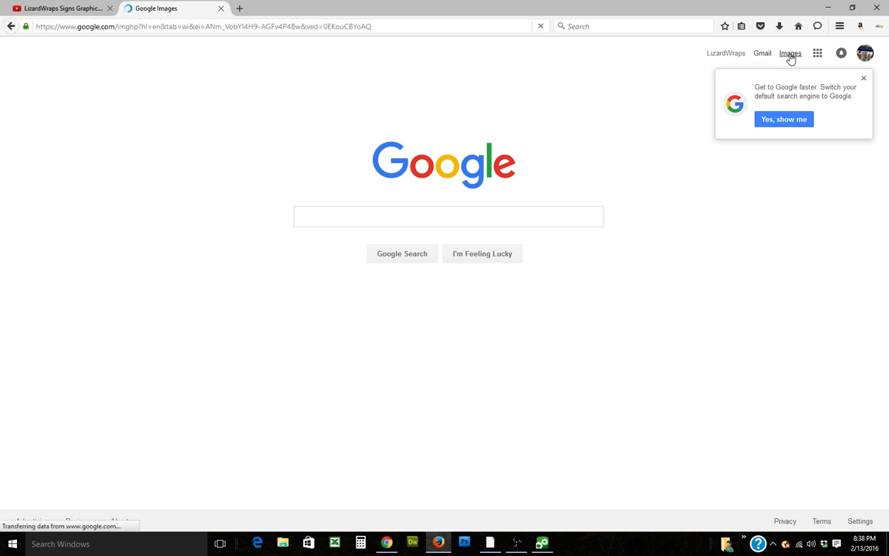
{"action": "type", "text": "GRASS"}
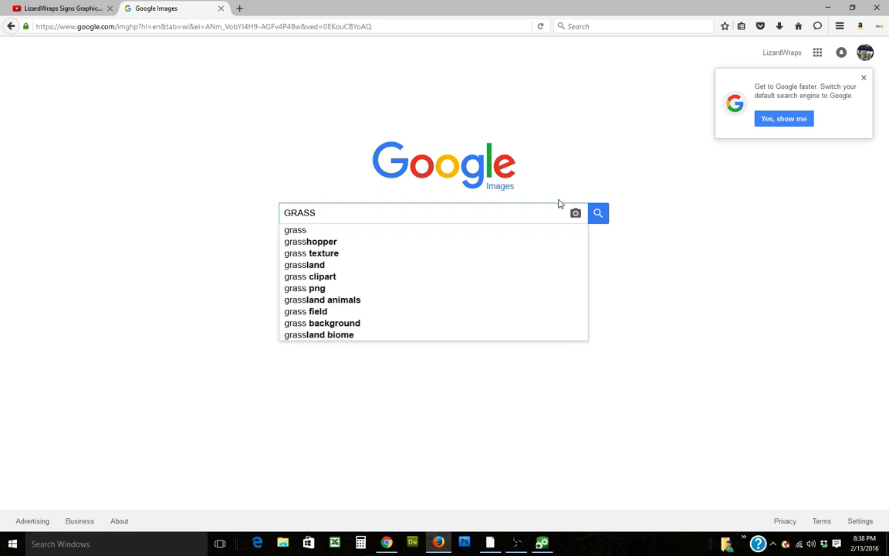
{"action": "left_click", "coordinate": [598, 217]}
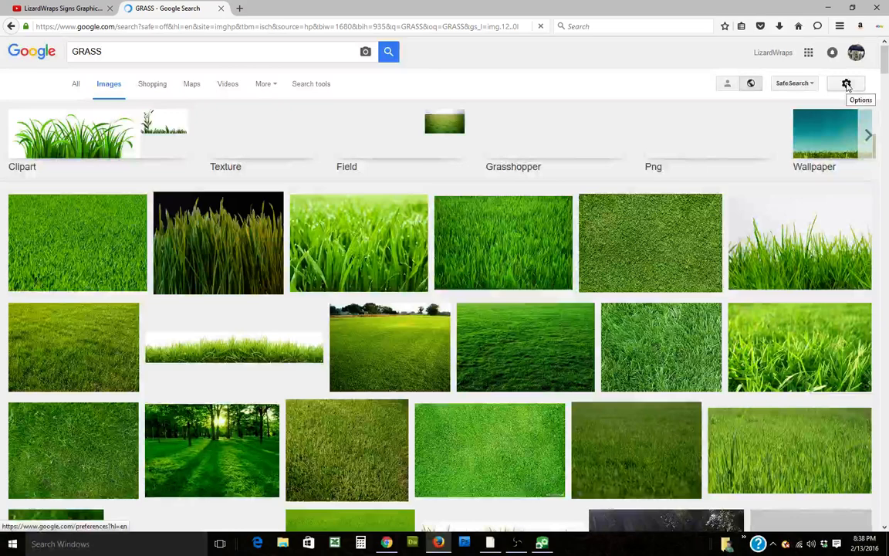
Step: Run an advanced image search for GRASS larger than 8 MP and open the 6000 × 4000 grass texture
{"action": "left_click", "coordinate": [846, 83]}
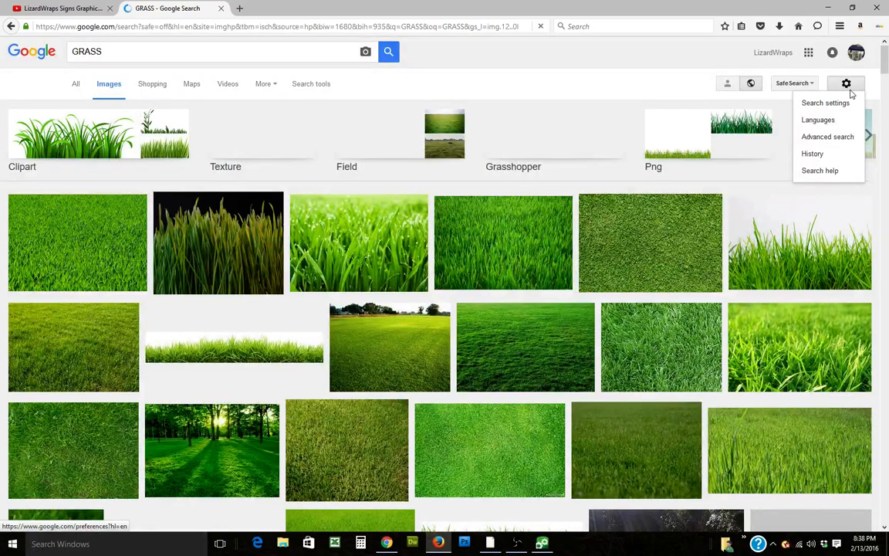
{"action": "left_click", "coordinate": [835, 139]}
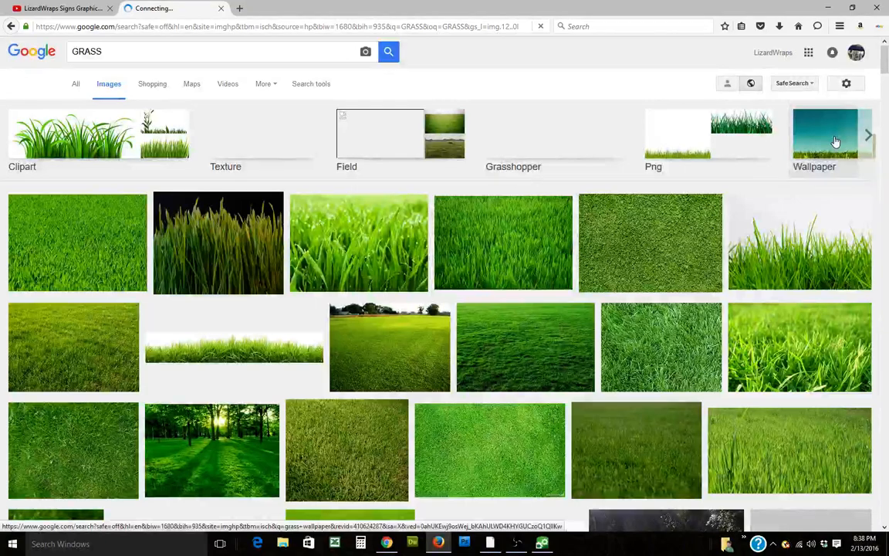
{"action": "left_click", "coordinate": [372, 312]}
{"action": "scroll", "coordinate": [373, 363], "scroll_direction": "down", "scroll_amount": 5}
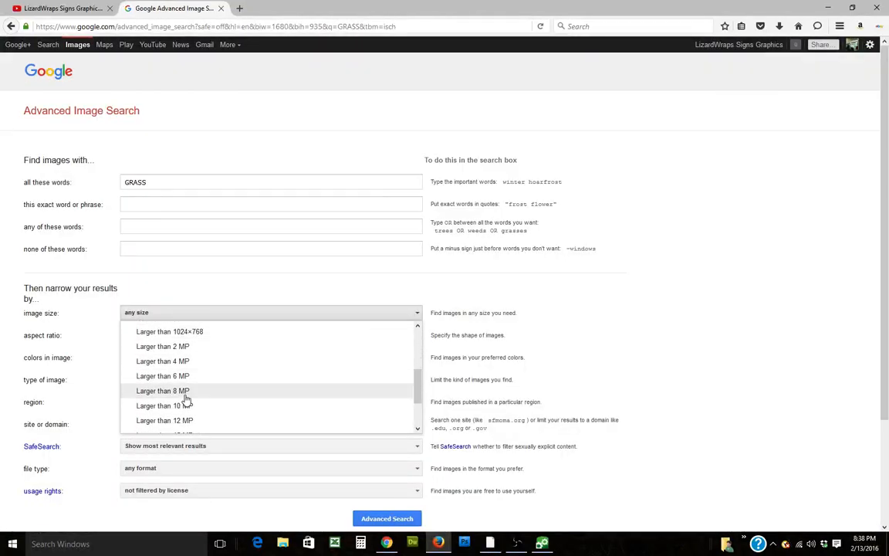
{"action": "left_click", "coordinate": [185, 392]}
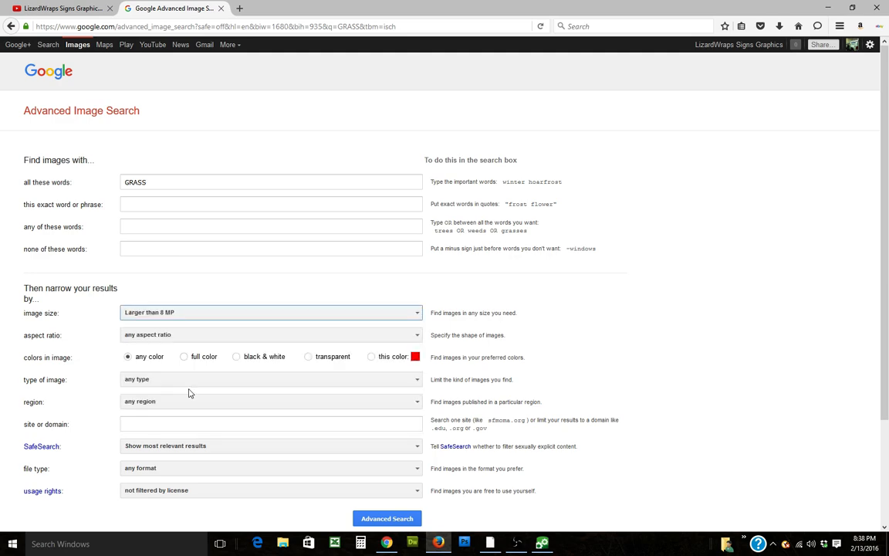
{"action": "left_click", "coordinate": [381, 522]}
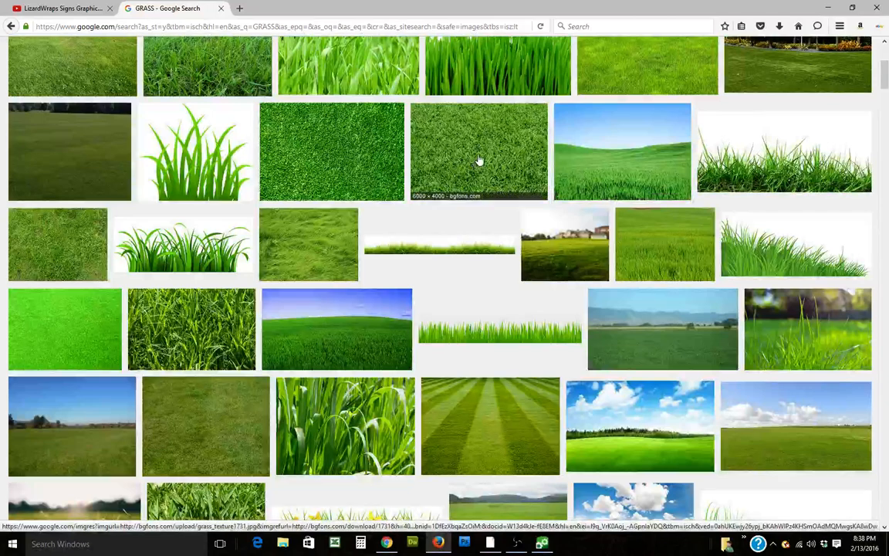
{"action": "left_click", "coordinate": [479, 160]}
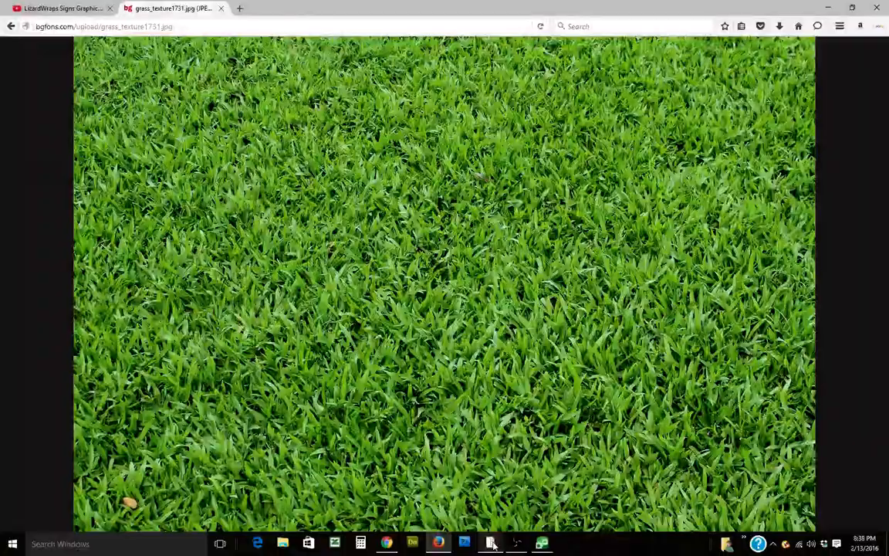
Step: Return to FlexiSIGN and paste the grass image into the design below the text
{"action": "left_click", "coordinate": [491, 543]}
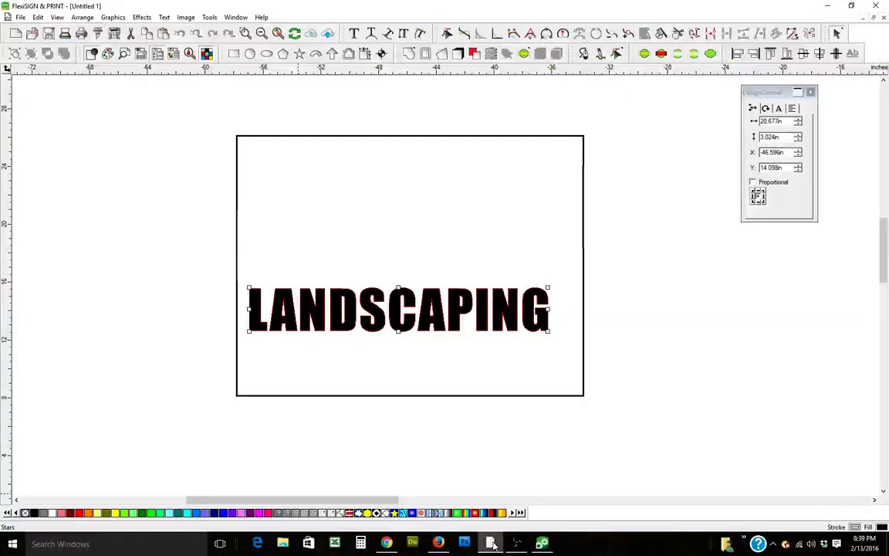
{"action": "right_click", "coordinate": [166, 200]}
{"action": "left_click", "coordinate": [216, 278]}
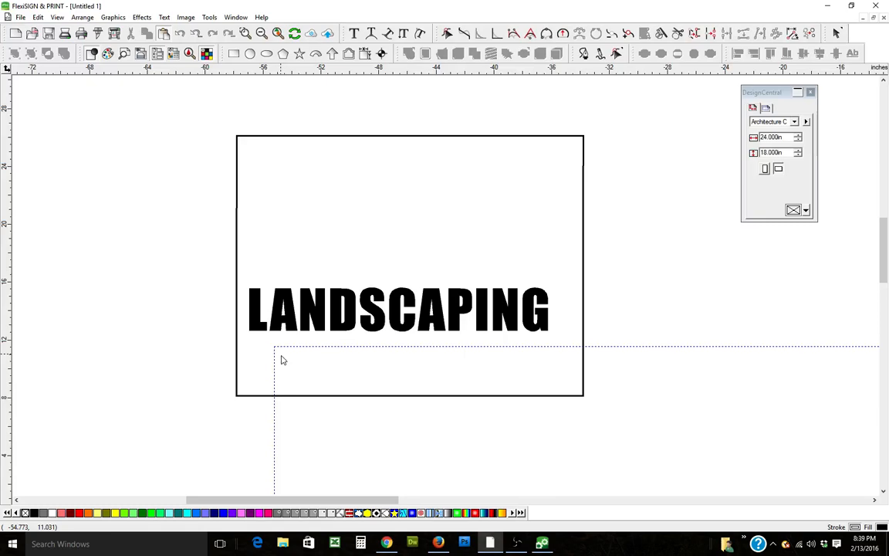
{"action": "left_click", "coordinate": [281, 359]}
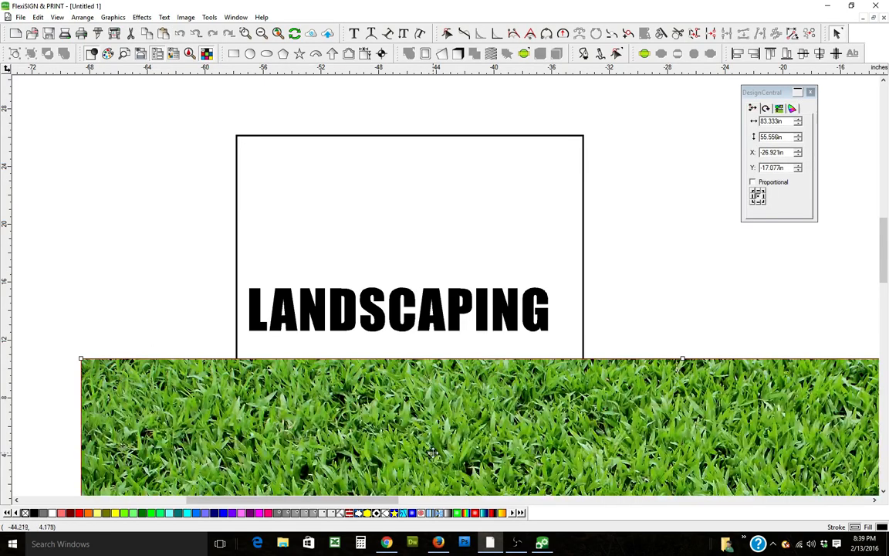
Step: Shrink the grass image to about 23.7 by 15.8 inches and place it left of the sign frame
{"action": "left_click", "coordinate": [262, 34]}
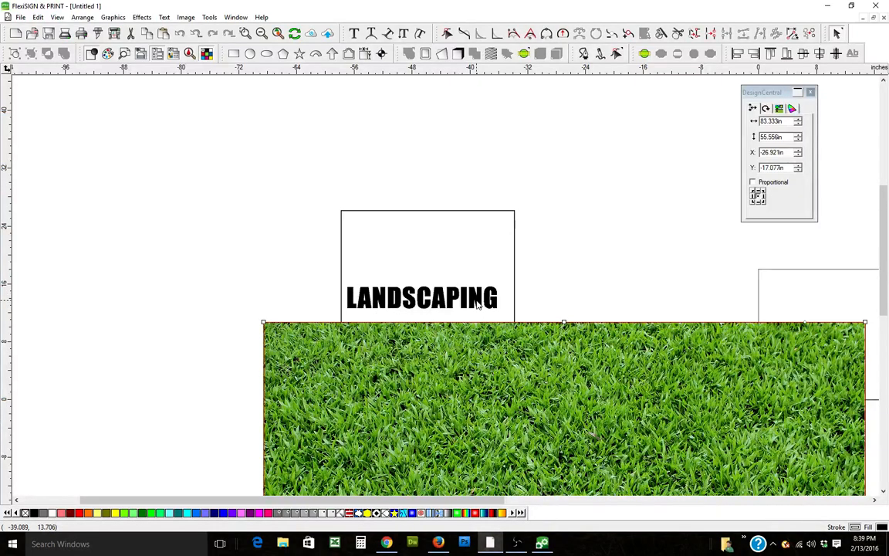
{"action": "left_click", "coordinate": [256, 306]}
{"action": "left_click_drag", "start_coordinate": [266, 324], "coordinate": [426, 430]}
{"action": "left_click_drag", "start_coordinate": [587, 439], "coordinate": [344, 369]}
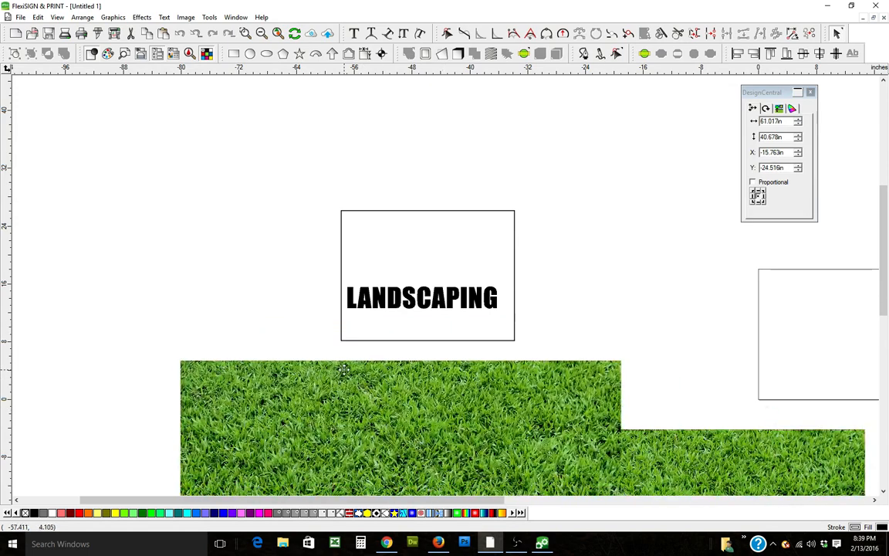
{"action": "left_click", "coordinate": [245, 33]}
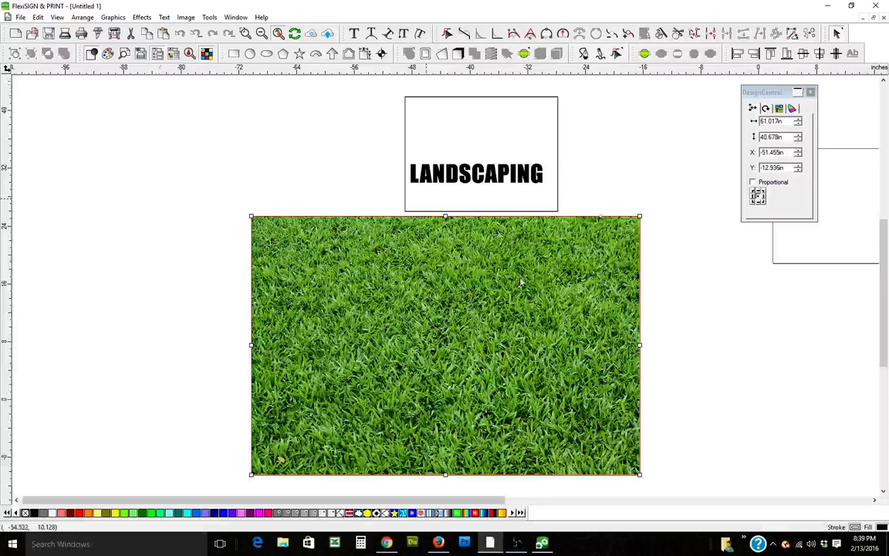
{"action": "left_click_drag", "start_coordinate": [640, 215], "coordinate": [402, 375]}
{"action": "left_click_drag", "start_coordinate": [355, 420], "coordinate": [286, 192]}
{"action": "left_click", "coordinate": [594, 302]}
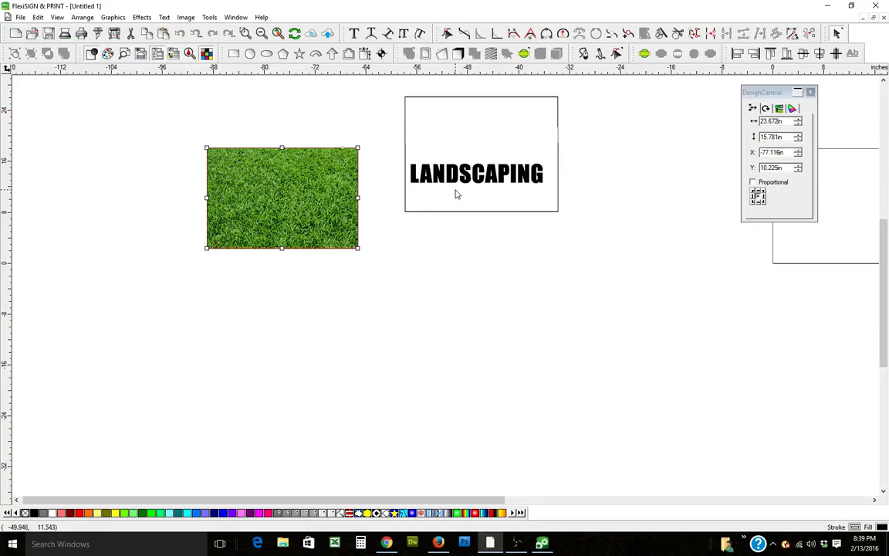
Step: Move the LANDSCAPING text onto the grass image
{"action": "left_click", "coordinate": [480, 174]}
{"action": "left_click_drag", "start_coordinate": [480, 174], "coordinate": [293, 185]}
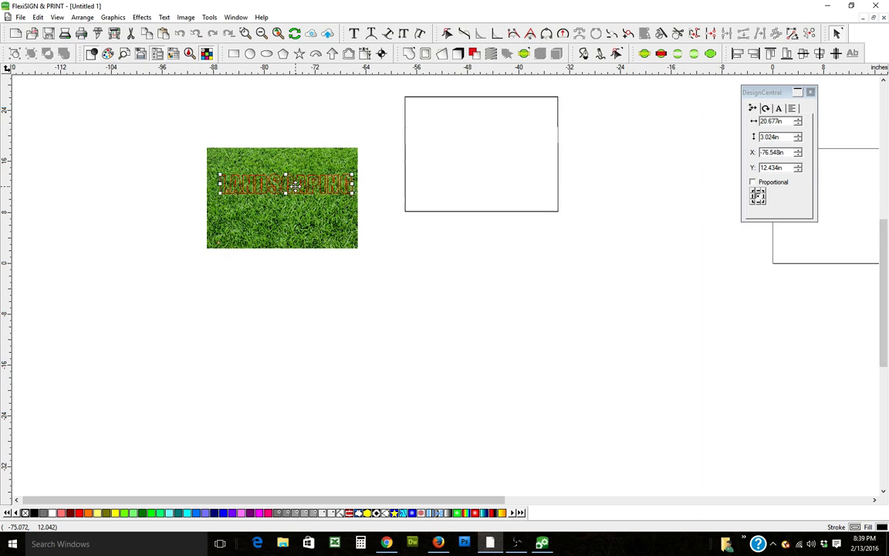
Step: Bring the LANDSCAPING text to the front of the grass image
{"action": "left_click", "coordinate": [82, 17]}
{"action": "mouse_move", "coordinate": [91, 33]}
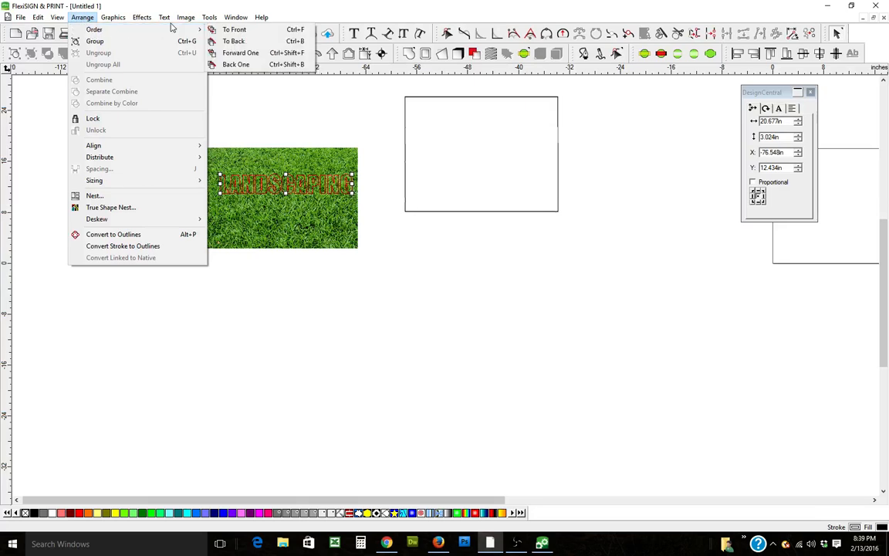
{"action": "left_click", "coordinate": [232, 31]}
{"action": "left_click", "coordinate": [497, 307]}
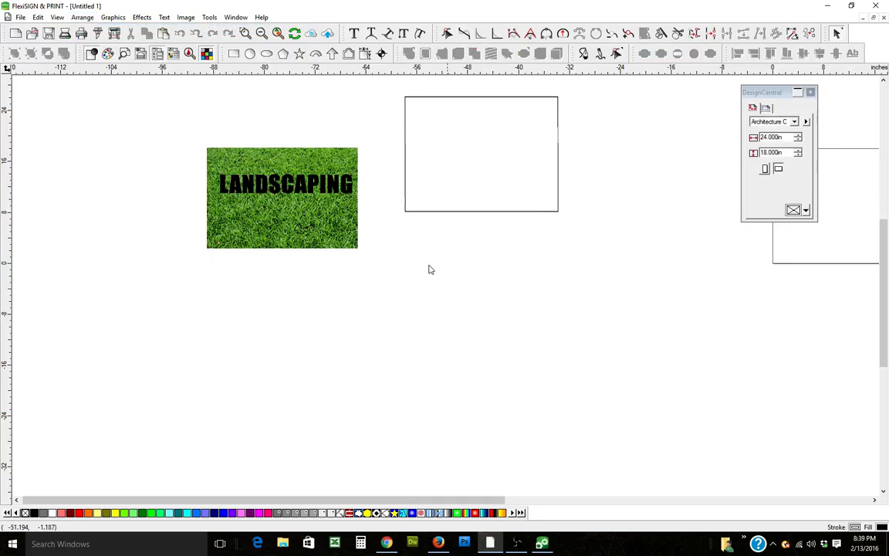
Step: Move the LANDSCAPING text down to the middle of the grass image
{"action": "left_click", "coordinate": [245, 34]}
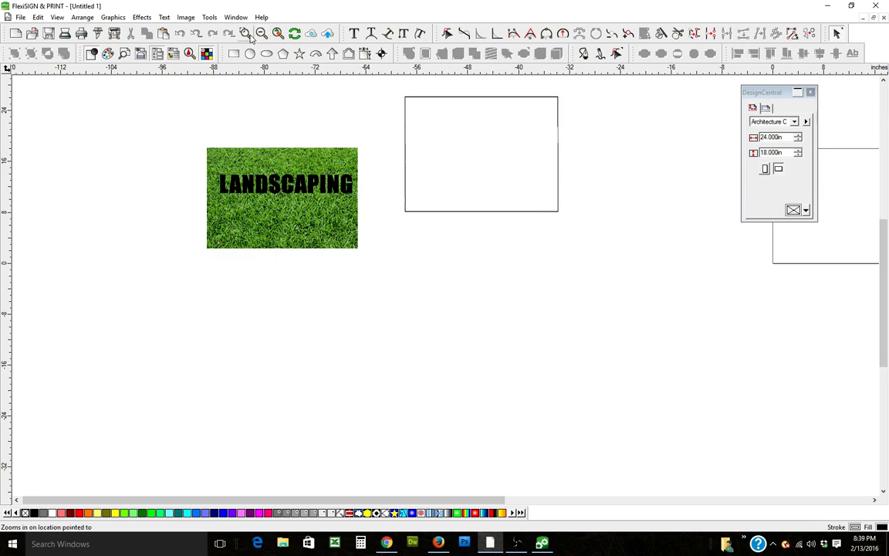
{"action": "left_click_drag", "start_coordinate": [173, 152], "coordinate": [385, 250]}
{"action": "left_click", "coordinate": [811, 94]}
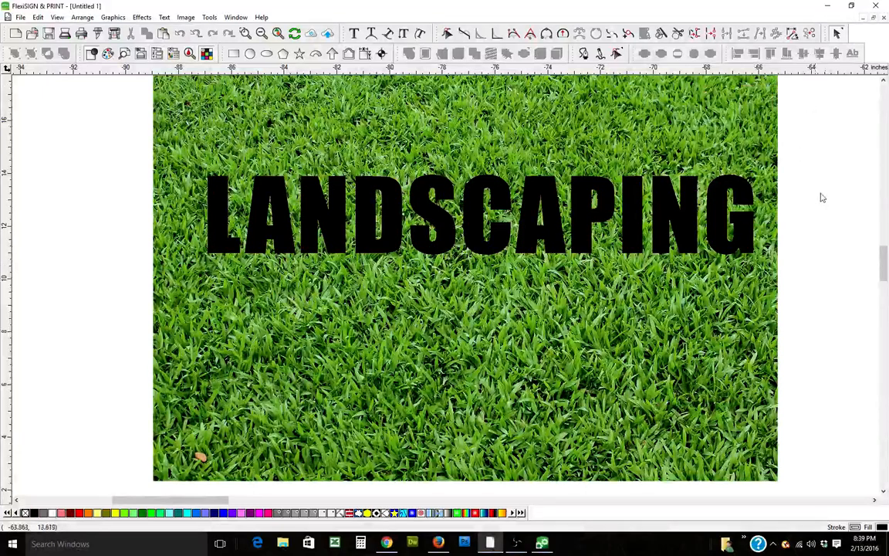
{"action": "left_click", "coordinate": [744, 234]}
{"action": "left_click_drag", "start_coordinate": [723, 249], "coordinate": [696, 334]}
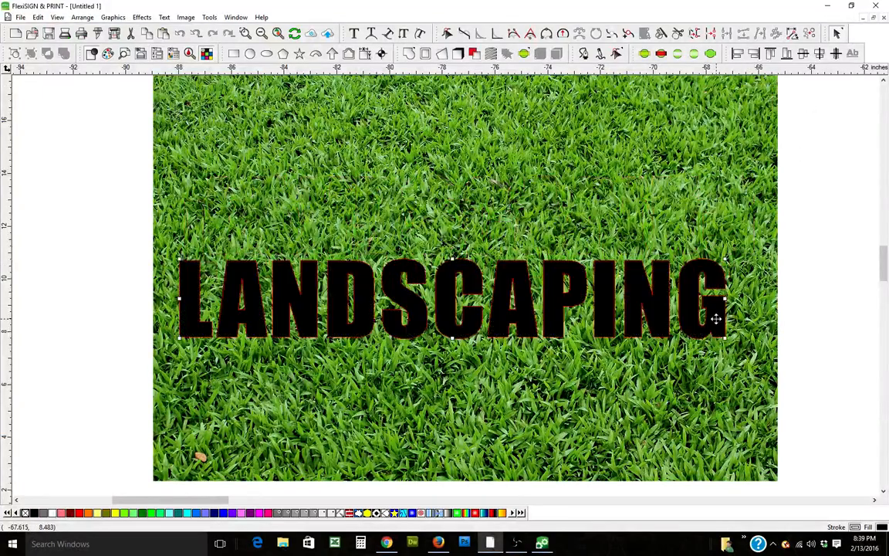
Step: Select the text and grass image together, mask the image into the lettering, then undo the mask
{"action": "left_click", "coordinate": [801, 311]}
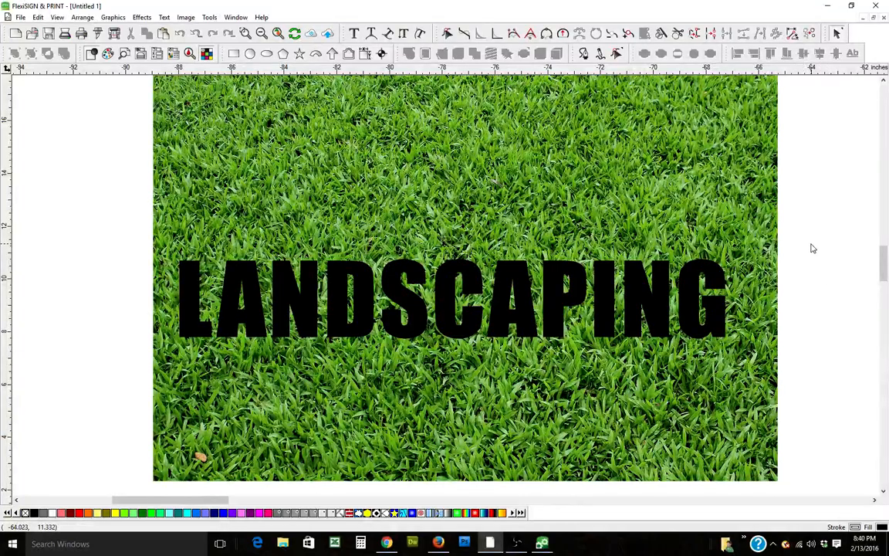
{"action": "left_click_drag", "start_coordinate": [812, 248], "coordinate": [772, 343]}
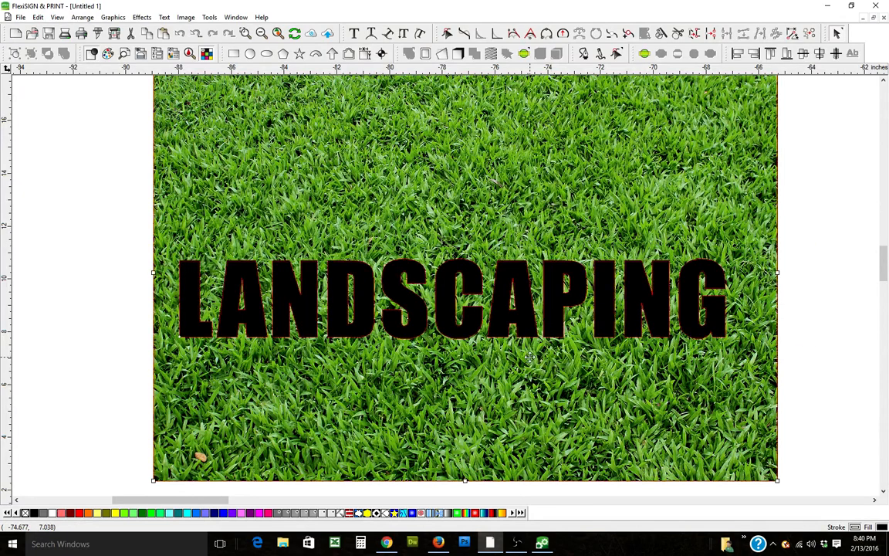
{"action": "left_click", "coordinate": [843, 288]}
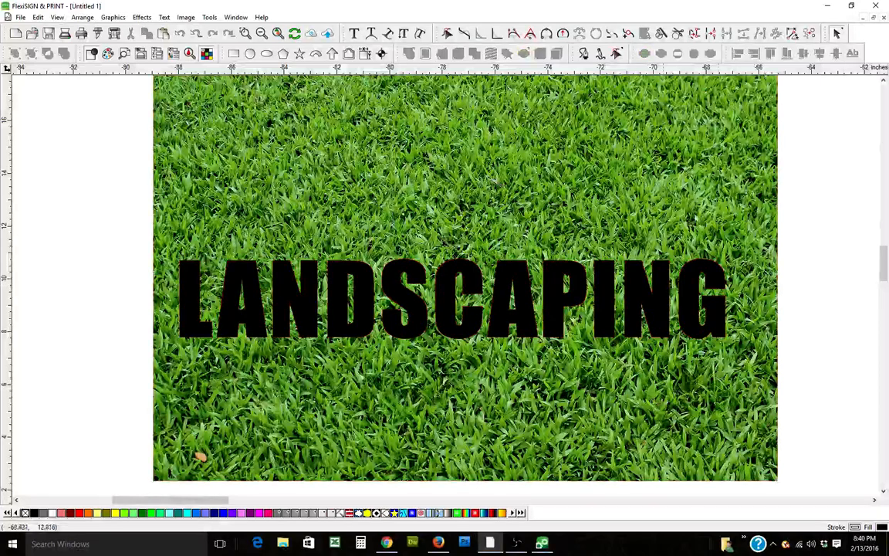
{"action": "left_click", "coordinate": [354, 177]}
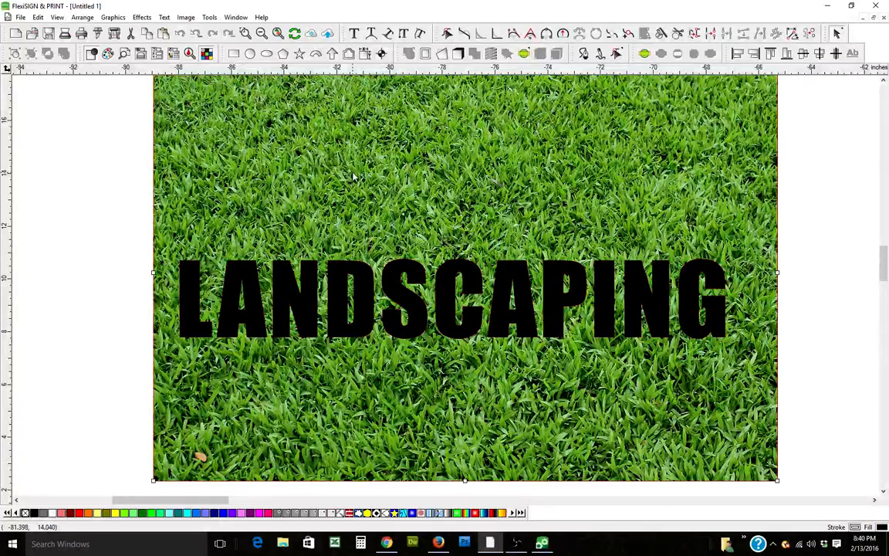
{"action": "left_click", "coordinate": [360, 291], "text": "shift"}
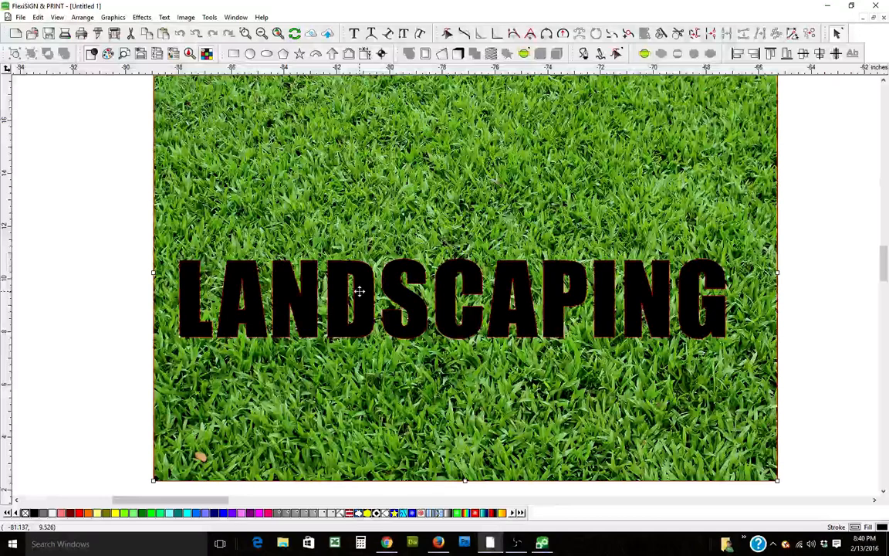
{"action": "left_click", "coordinate": [826, 272]}
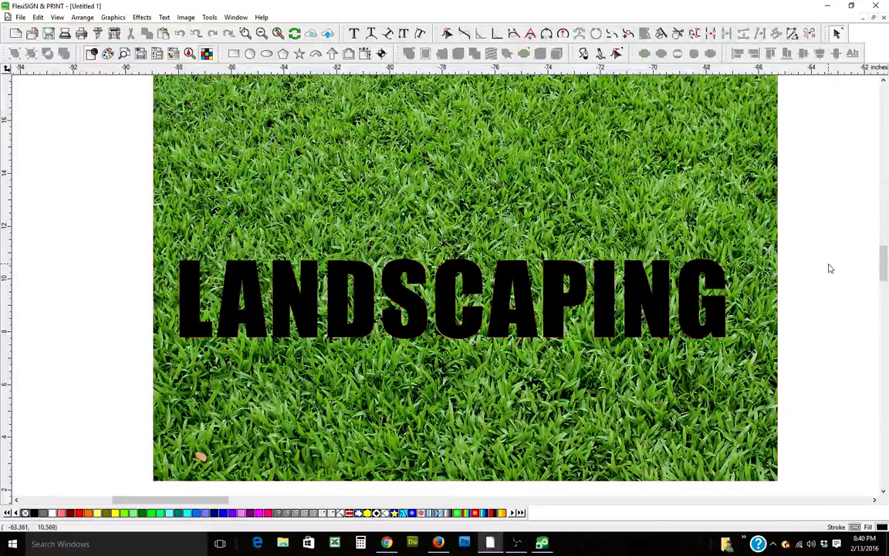
{"action": "left_click_drag", "start_coordinate": [823, 214], "coordinate": [665, 340]}
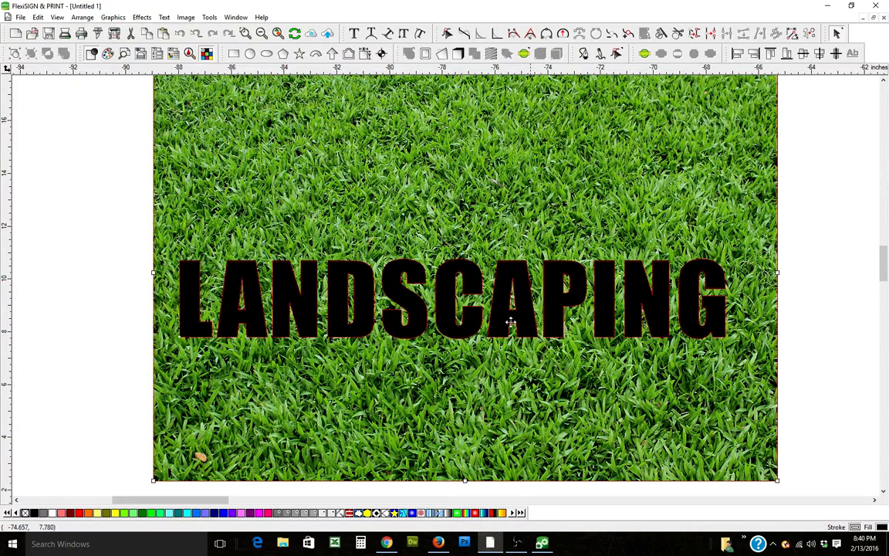
{"action": "left_click", "coordinate": [143, 18]}
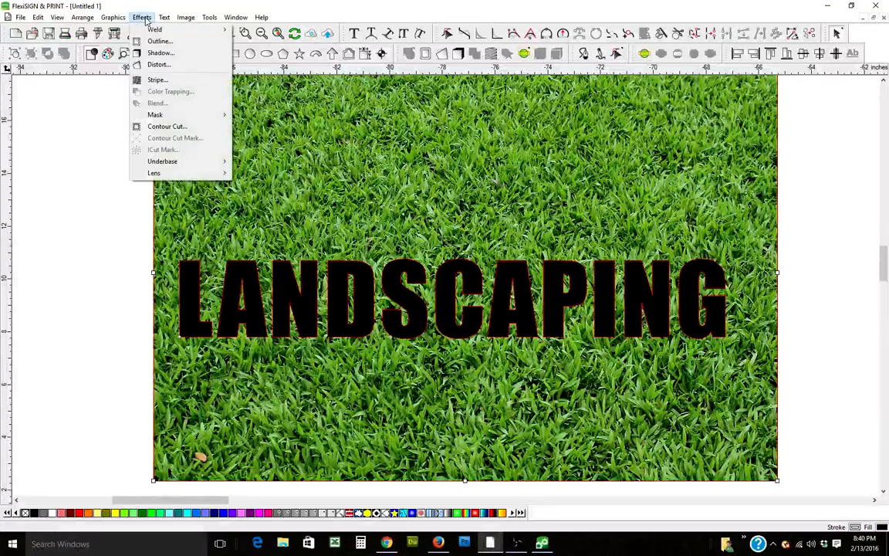
{"action": "mouse_move", "coordinate": [163, 117]}
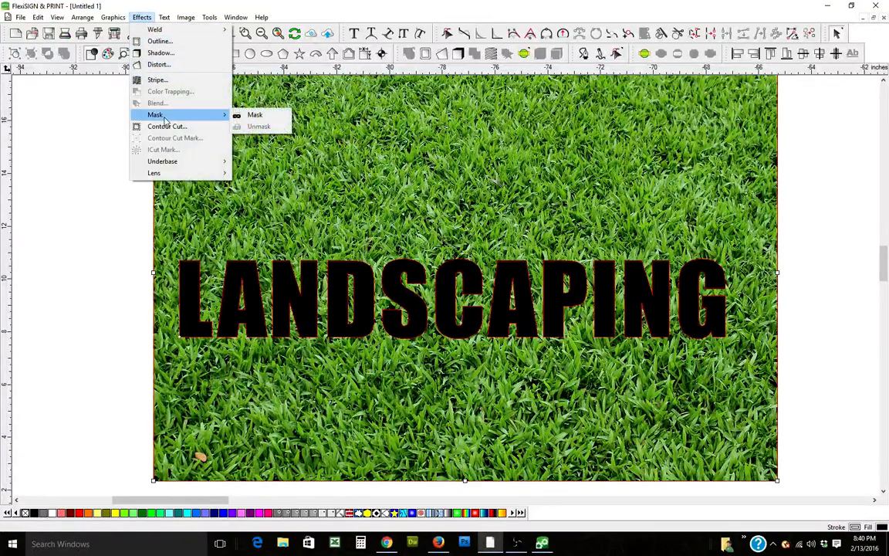
{"action": "left_click", "coordinate": [254, 116]}
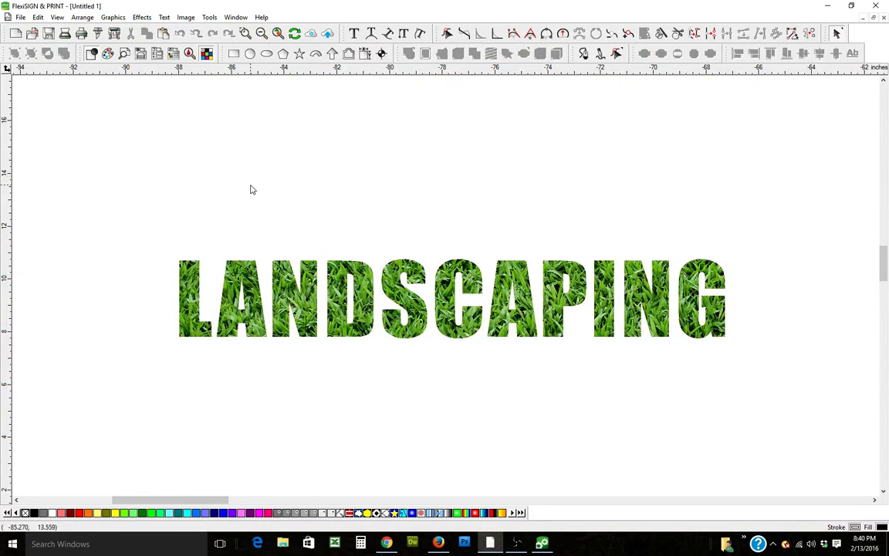
{"action": "left_click", "coordinate": [37, 17]}
{"action": "left_click", "coordinate": [50, 31]}
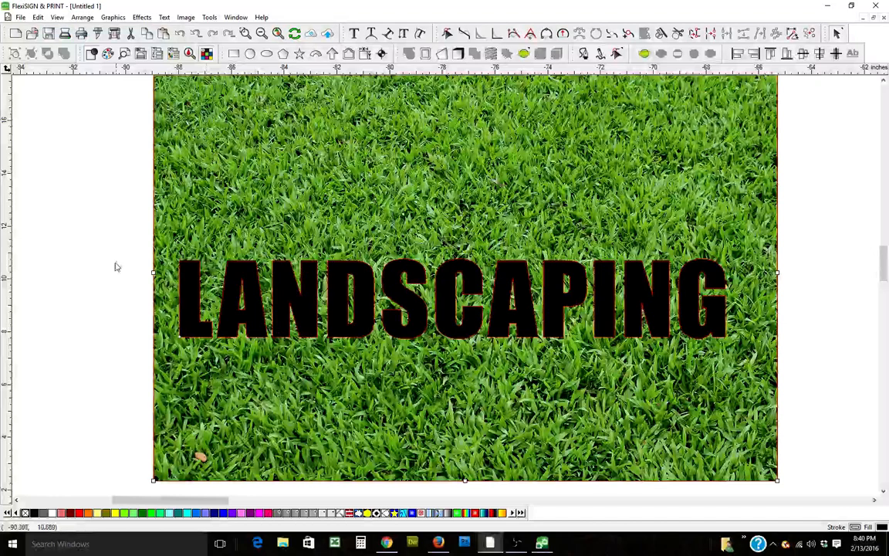
Step: Mask the grass image into the LANDSCAPING lettering and move the grass-filled text up
{"action": "left_click", "coordinate": [195, 307]}
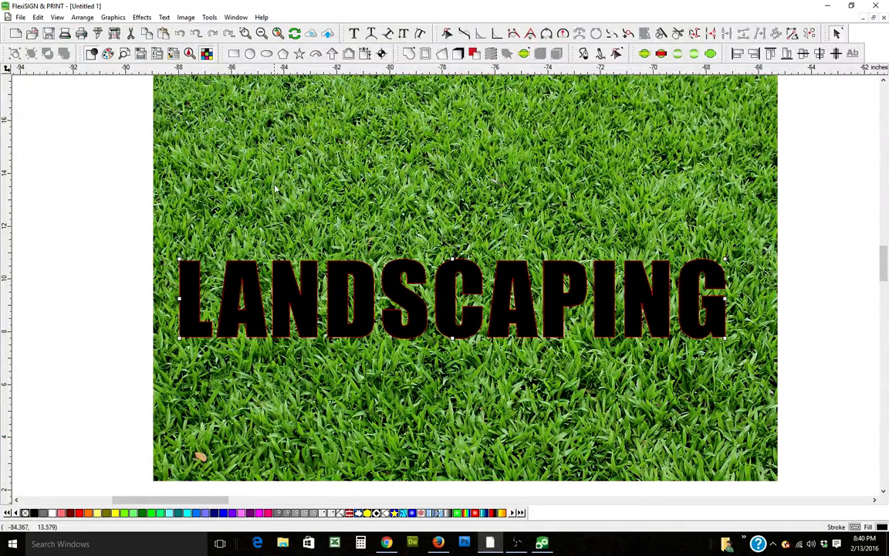
{"action": "left_click_drag", "start_coordinate": [83, 238], "coordinate": [240, 340]}
{"action": "left_click", "coordinate": [142, 17]}
{"action": "mouse_move", "coordinate": [194, 118]}
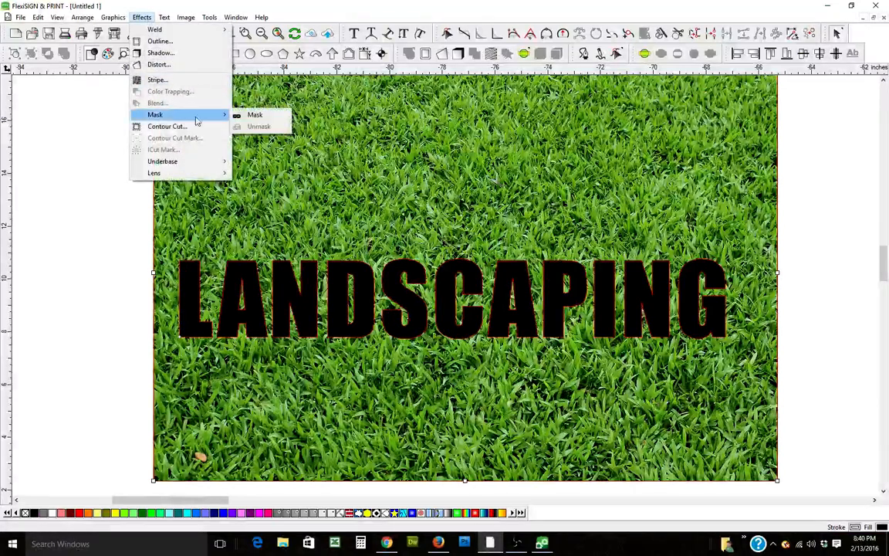
{"action": "left_click", "coordinate": [252, 115]}
{"action": "left_click_drag", "start_coordinate": [301, 296], "coordinate": [254, 207]}
{"action": "left_click", "coordinate": [294, 300]}
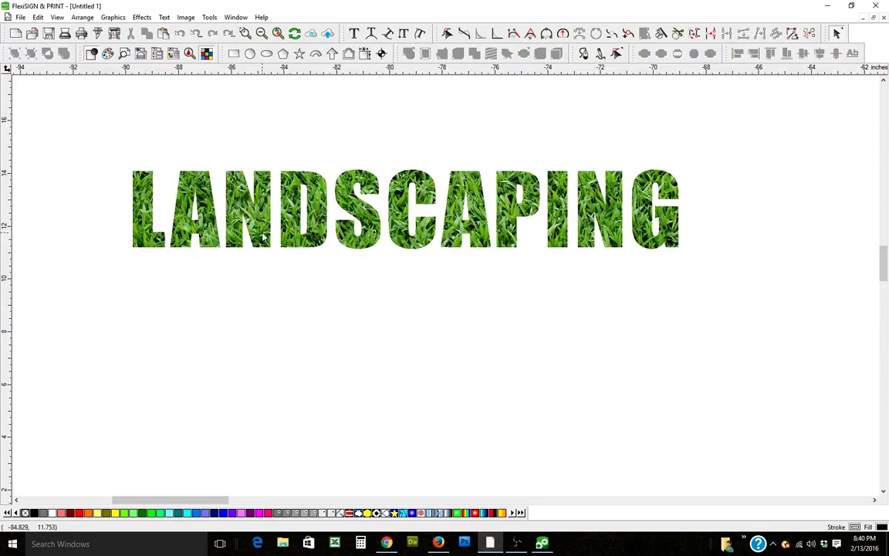
{"action": "left_click", "coordinate": [264, 238]}
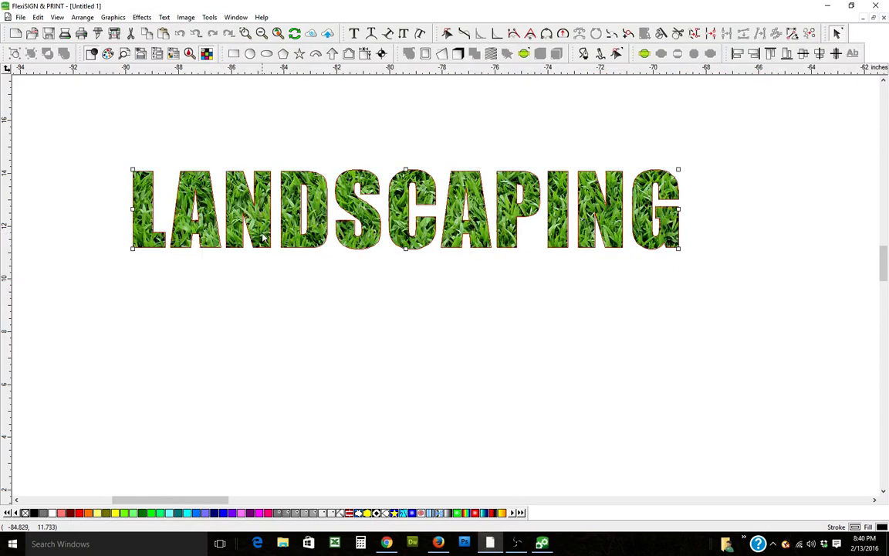
Step: Add a black 0.062 in Outline with a miter joint around the grass-filled lettering
{"action": "left_click", "coordinate": [383, 53]}
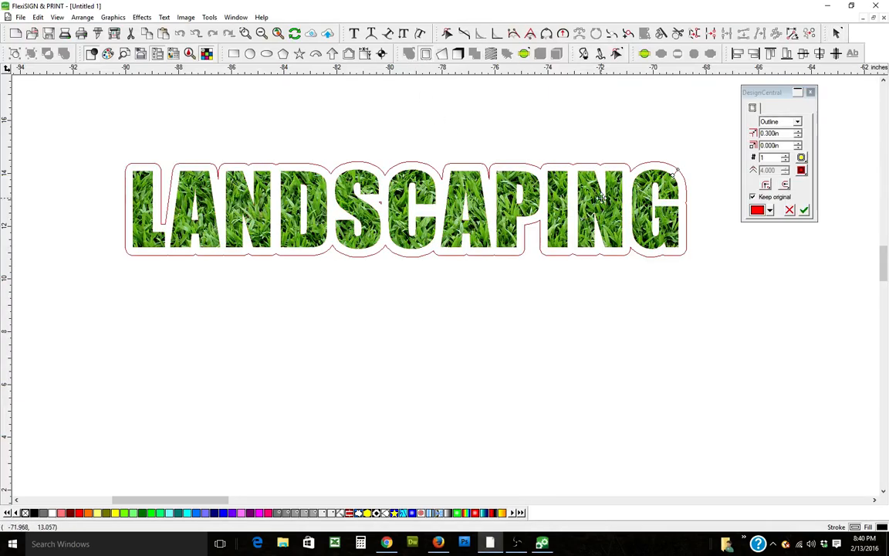
{"action": "left_click_drag", "start_coordinate": [683, 172], "coordinate": [677, 179]}
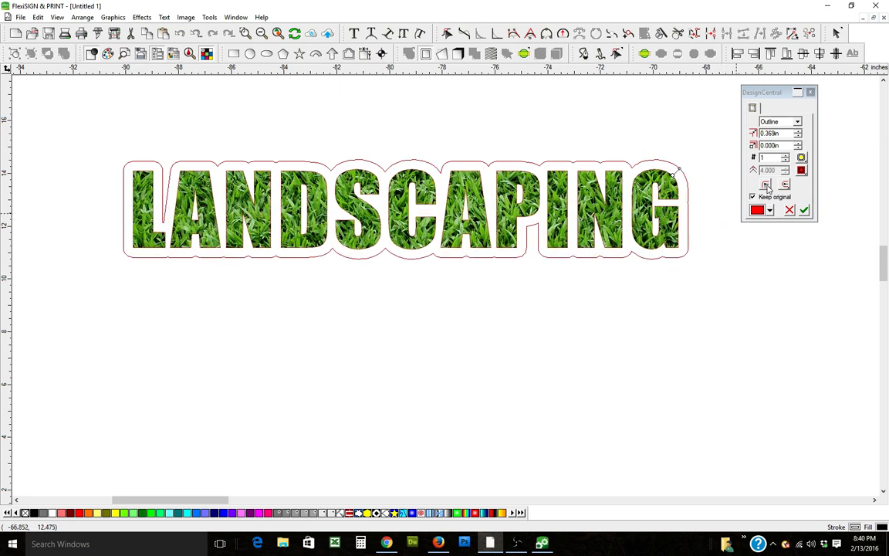
{"action": "left_click", "coordinate": [766, 189]}
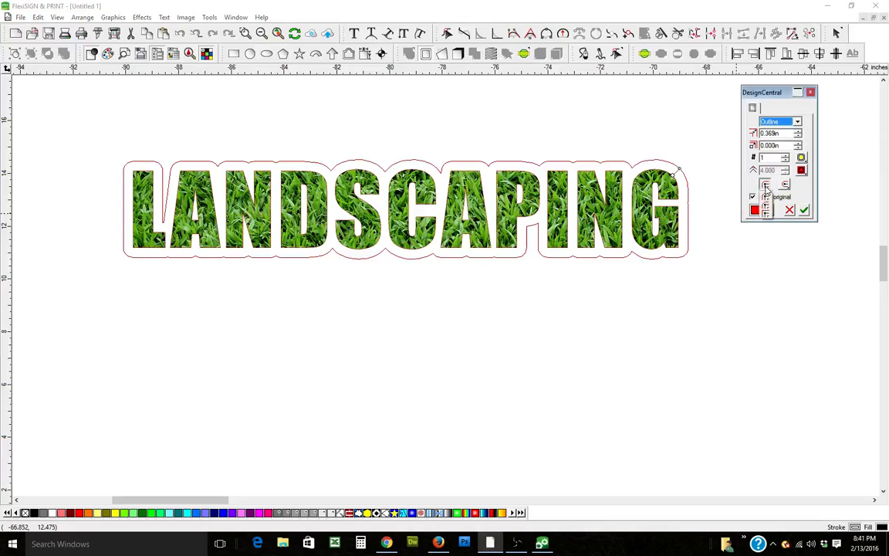
{"action": "left_click", "coordinate": [765, 217]}
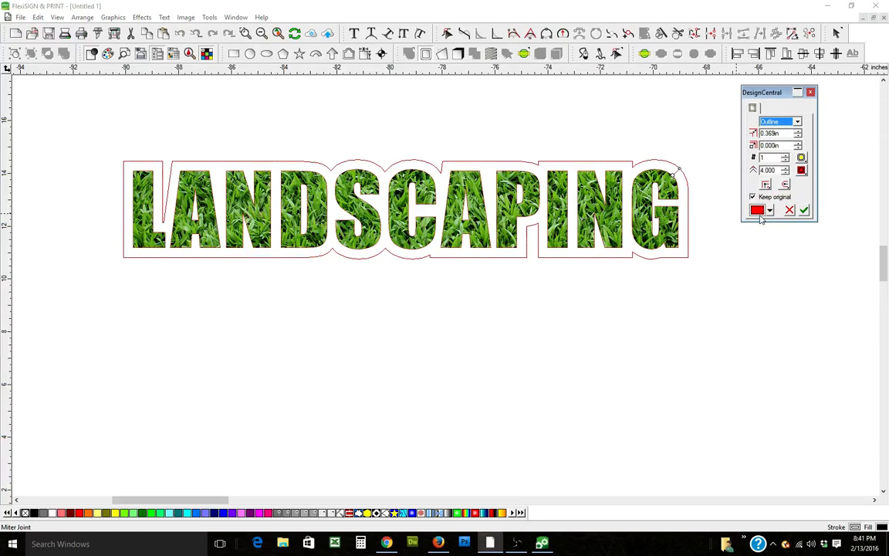
{"action": "left_click_drag", "start_coordinate": [684, 171], "coordinate": [676, 176]}
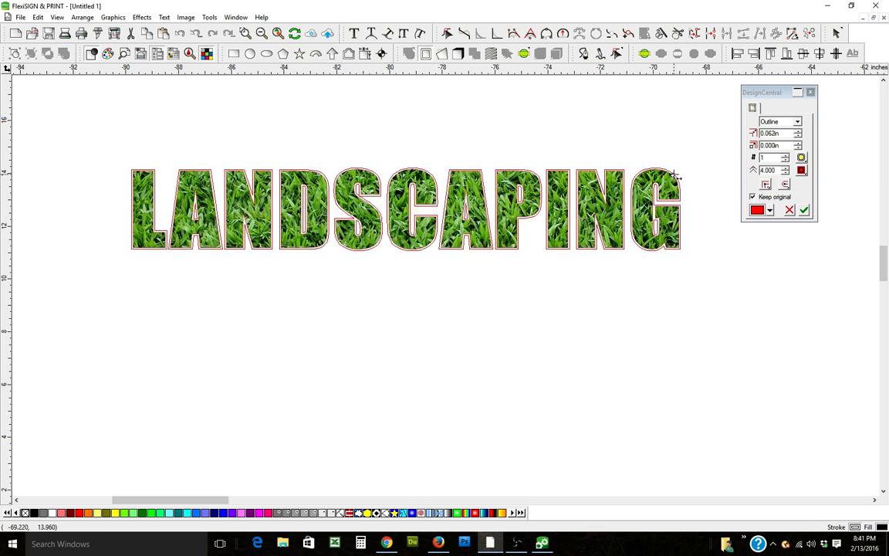
{"action": "left_click", "coordinate": [769, 212]}
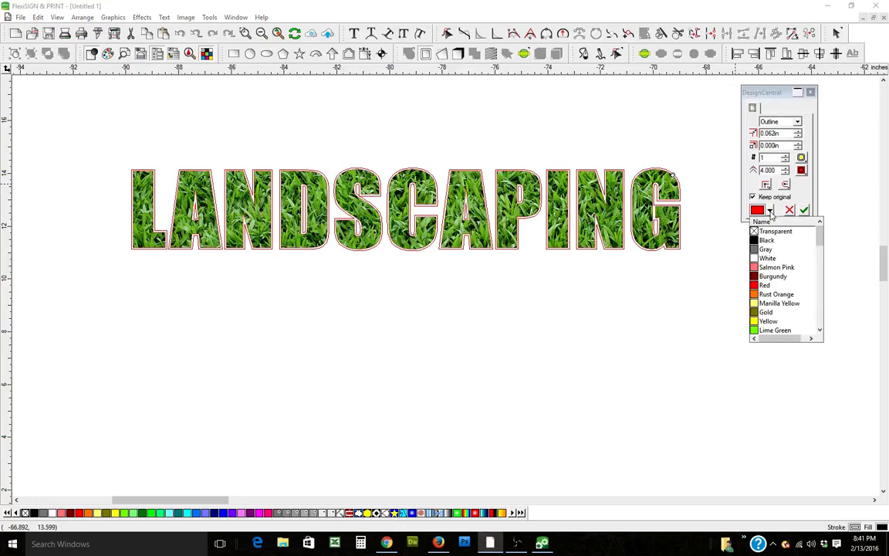
{"action": "left_click", "coordinate": [761, 241]}
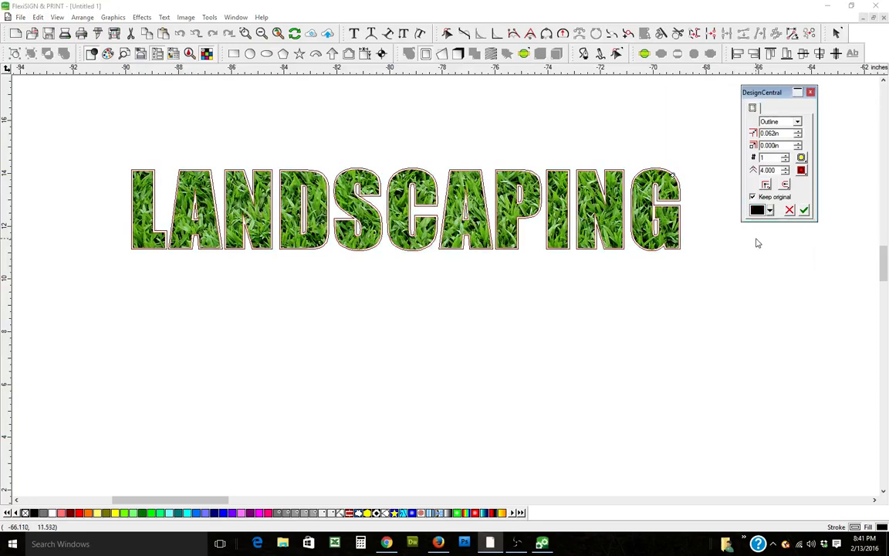
{"action": "left_click", "coordinate": [803, 211]}
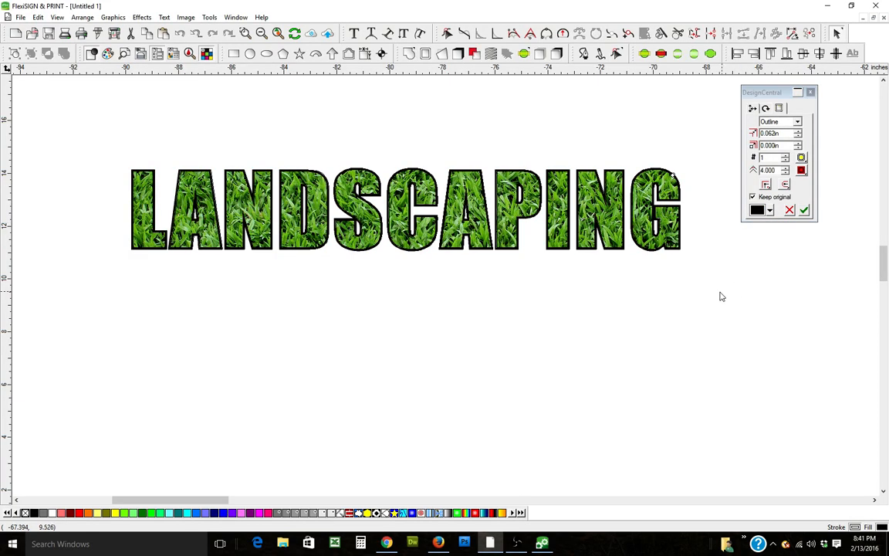
Step: Move the outlined LANDSCAPING text slightly down and to the left
{"action": "left_click", "coordinate": [615, 242]}
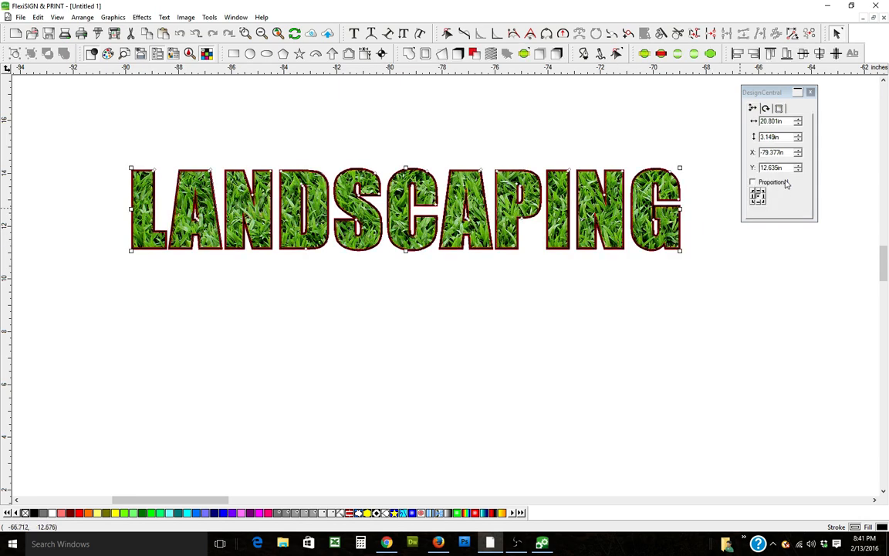
{"action": "left_click", "coordinate": [811, 92]}
{"action": "left_click_drag", "start_coordinate": [576, 194], "coordinate": [550, 224]}
{"action": "left_click_drag", "start_coordinate": [544, 157], "coordinate": [578, 305]}
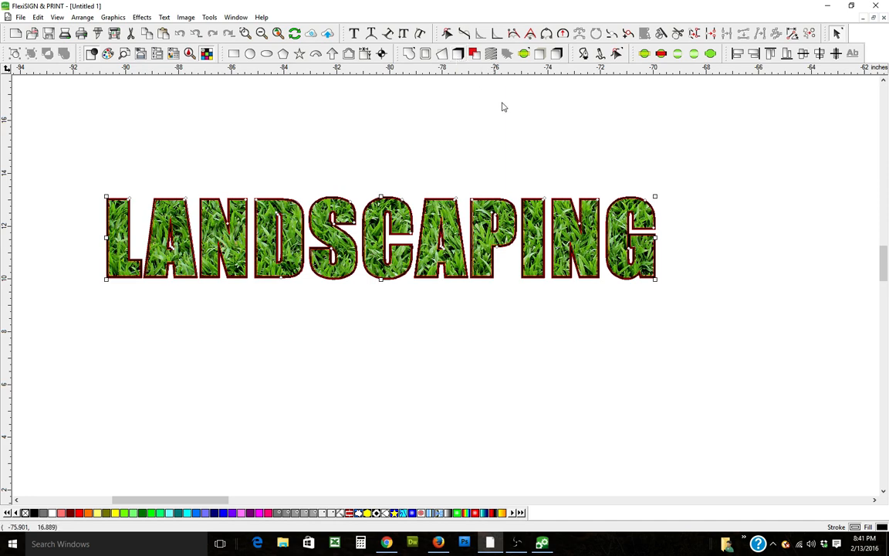
Step: Add a black Block shadow offset 0.260 in by 0.200 in to the lettering
{"action": "left_click", "coordinate": [536, 144]}
{"action": "left_click", "coordinate": [489, 251]}
{"action": "left_click", "coordinate": [459, 54]}
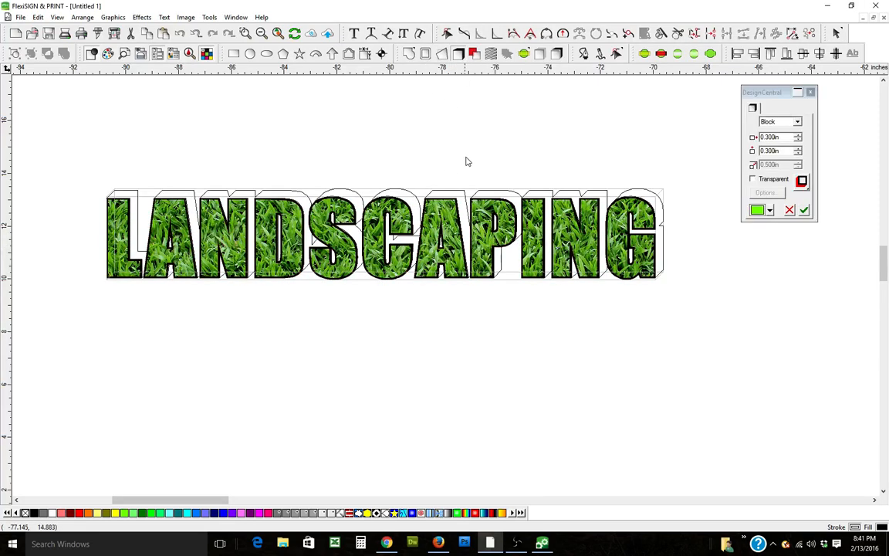
{"action": "mouse_move", "coordinate": [517, 191]}
{"action": "left_mouse_down"}
{"action": "mouse_move", "coordinate": [508, 193]}
{"action": "mouse_move", "coordinate": [517, 187]}
{"action": "left_mouse_up"}
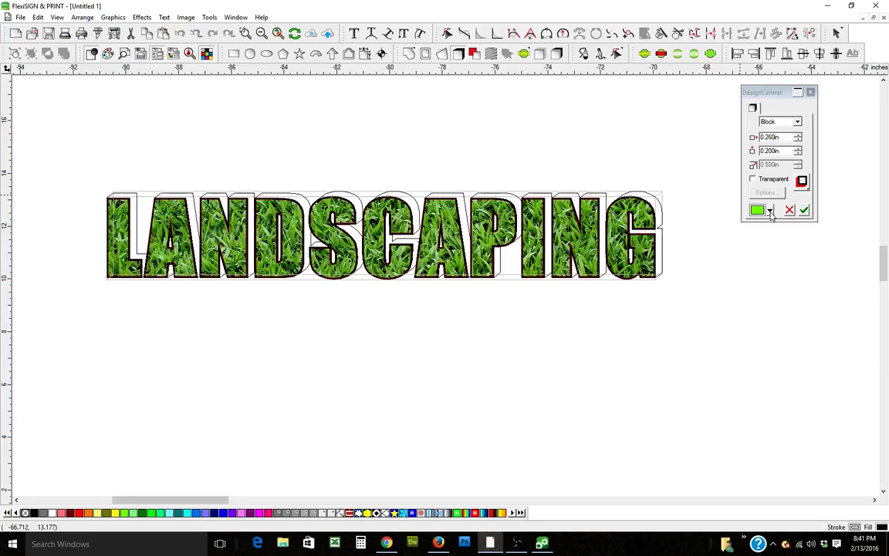
{"action": "left_click", "coordinate": [770, 211]}
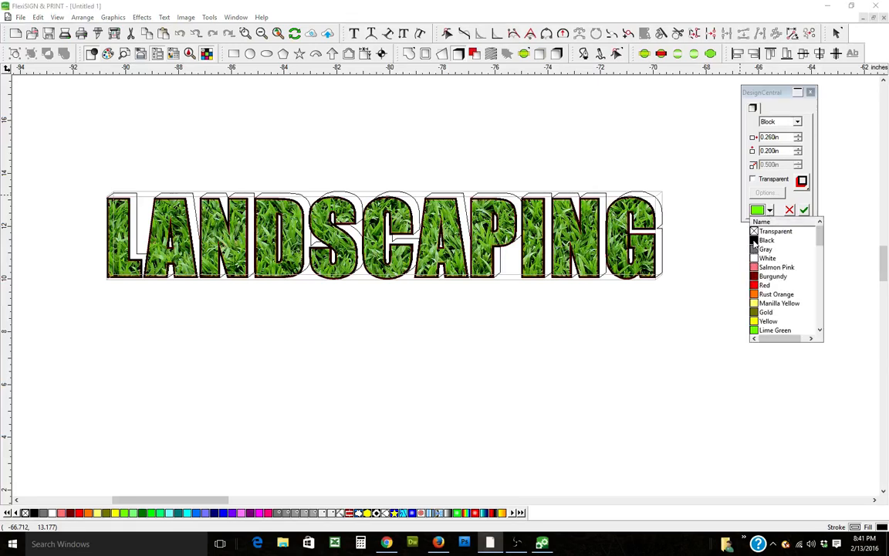
{"action": "left_click", "coordinate": [757, 241]}
{"action": "left_click", "coordinate": [804, 210]}
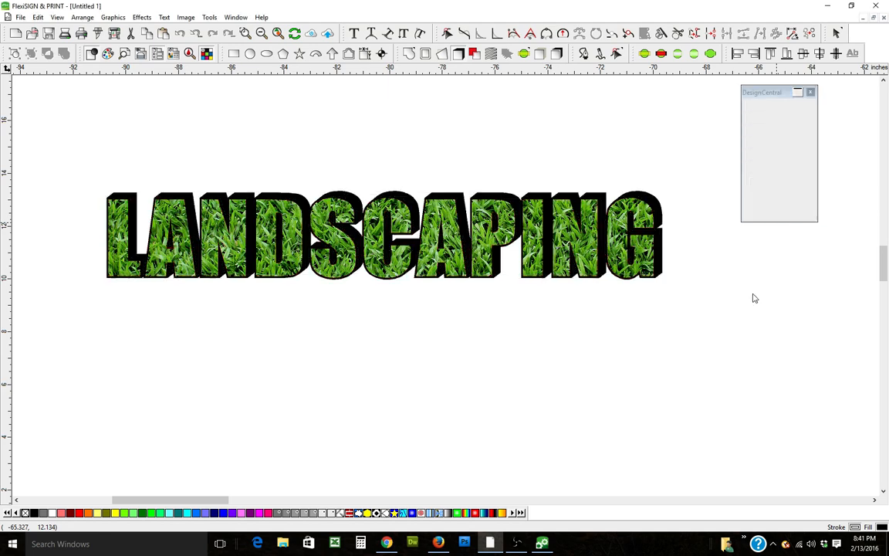
{"action": "left_click", "coordinate": [683, 308]}
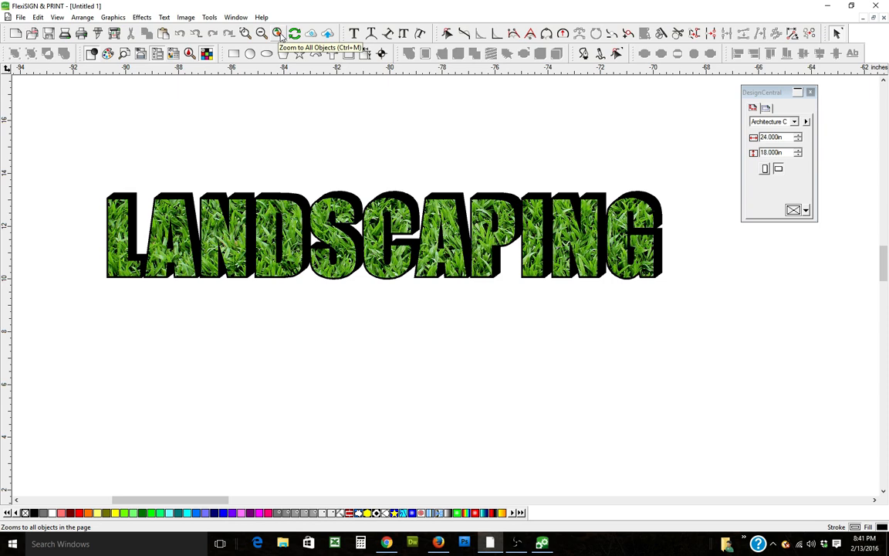
Step: Move the LANDSCAPING lettering into the top of the sign frame and stretch it to span the frame's width
{"action": "left_click", "coordinate": [278, 33]}
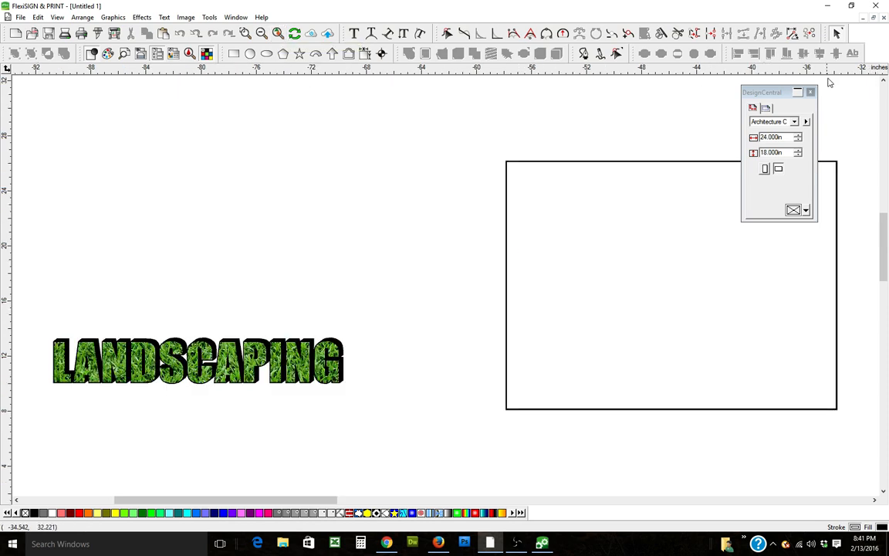
{"action": "left_click", "coordinate": [810, 92]}
{"action": "left_click", "coordinate": [305, 361]}
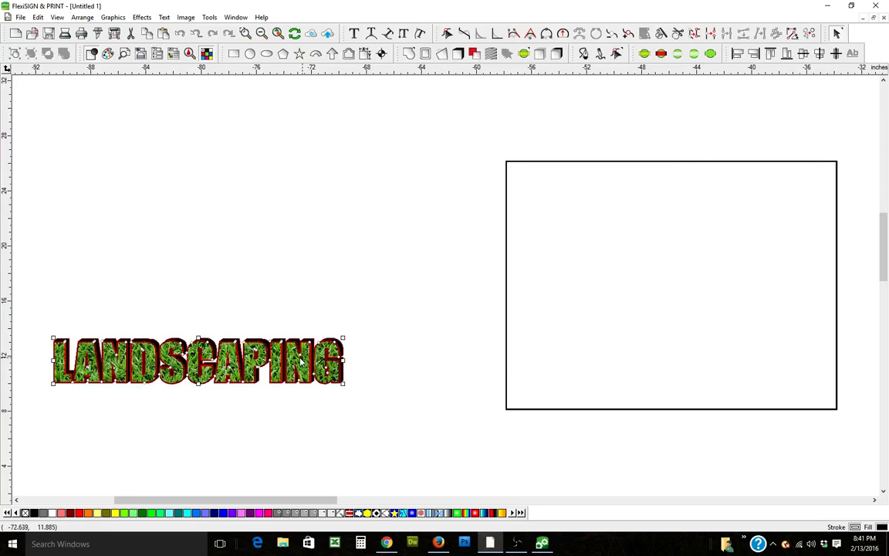
{"action": "left_click_drag", "start_coordinate": [270, 365], "coordinate": [732, 213]}
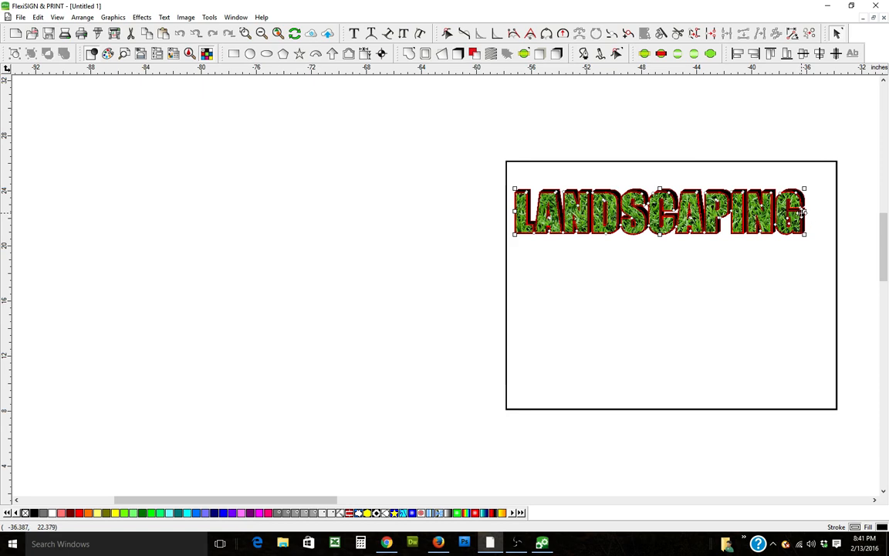
{"action": "left_click_drag", "start_coordinate": [804, 211], "coordinate": [825, 211]}
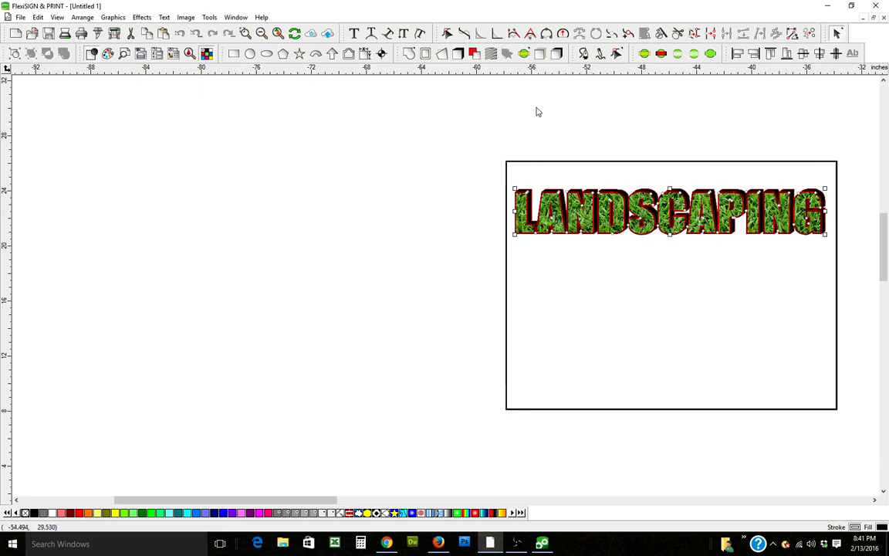
Step: Stretch the LANDSCAPING lettering slightly taller inside the frame
{"action": "left_click", "coordinate": [250, 31]}
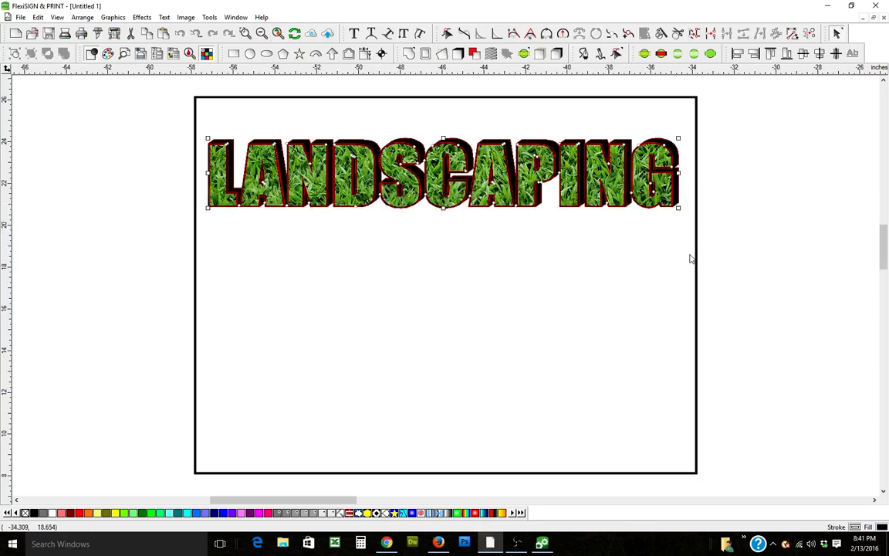
{"action": "left_click", "coordinate": [757, 274]}
{"action": "left_click", "coordinate": [538, 199]}
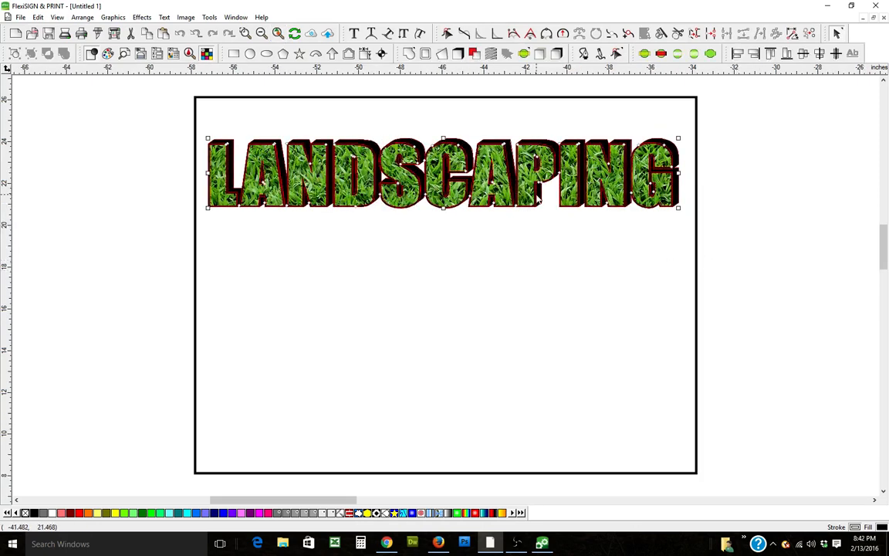
{"action": "left_click_drag", "start_coordinate": [444, 208], "coordinate": [548, 214]}
{"action": "left_click", "coordinate": [730, 234]}
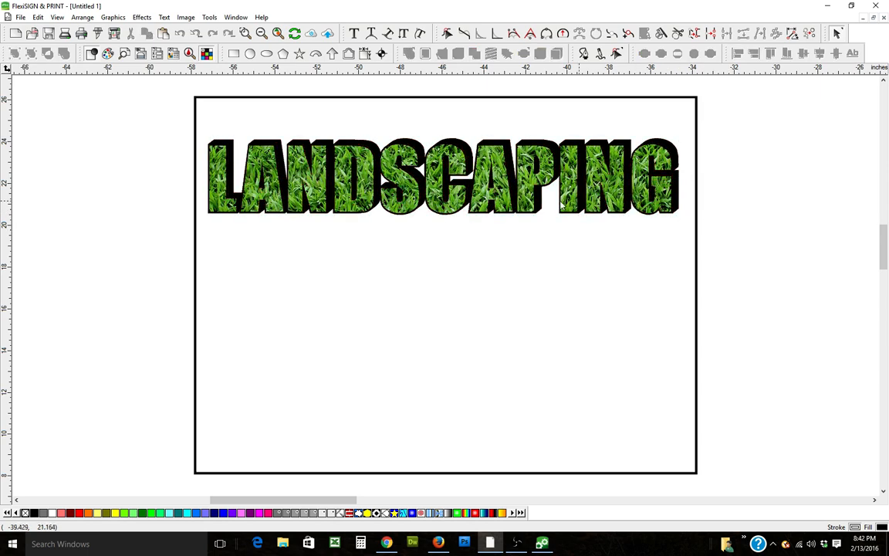
Step: Select the frame and lettering together and delete them to clear the canvas
{"action": "left_click_drag", "start_coordinate": [160, 164], "coordinate": [308, 232]}
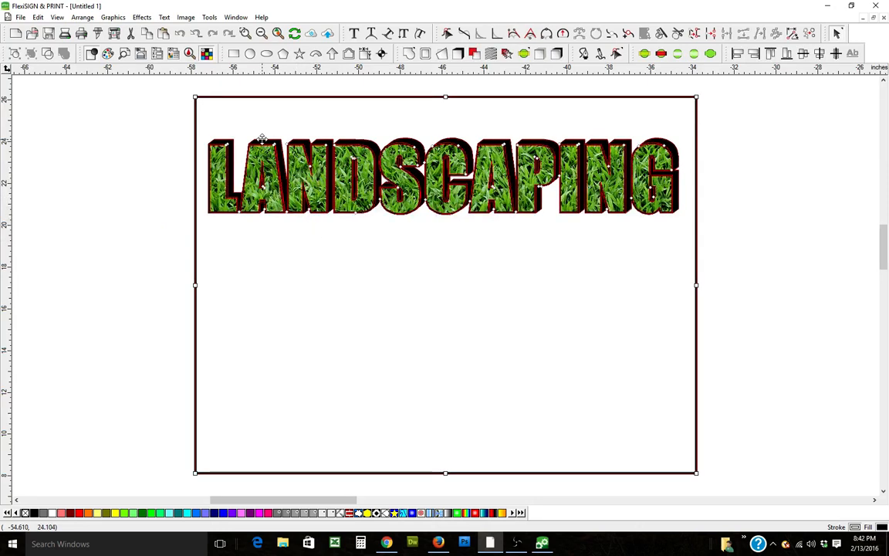
{"action": "key", "text": "Delete"}
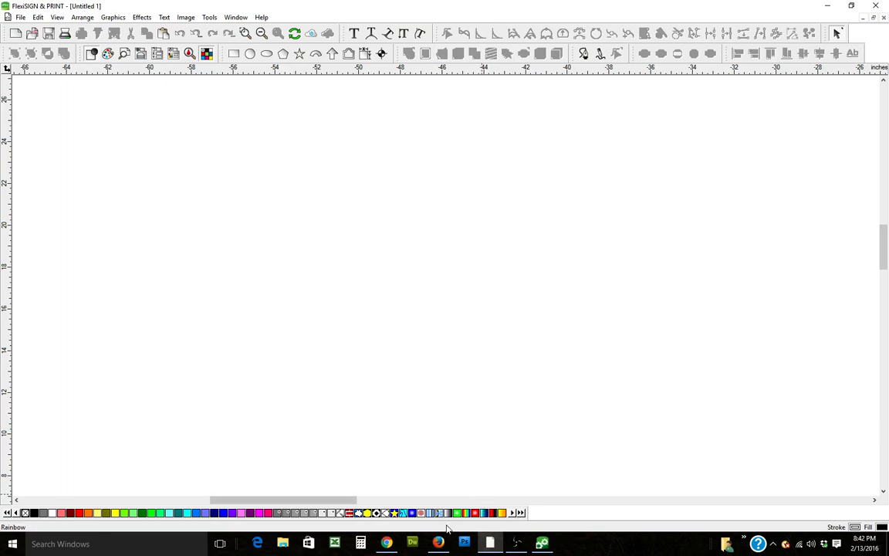
Step: Switch to the web browser and search Google Images for PEPSI CAN
{"action": "left_click", "coordinate": [387, 544]}
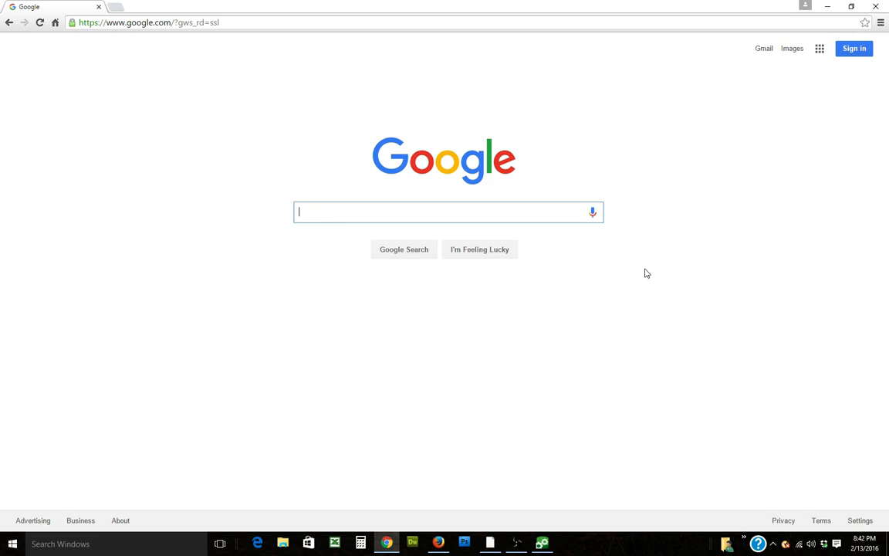
{"action": "type", "text": "PE"}
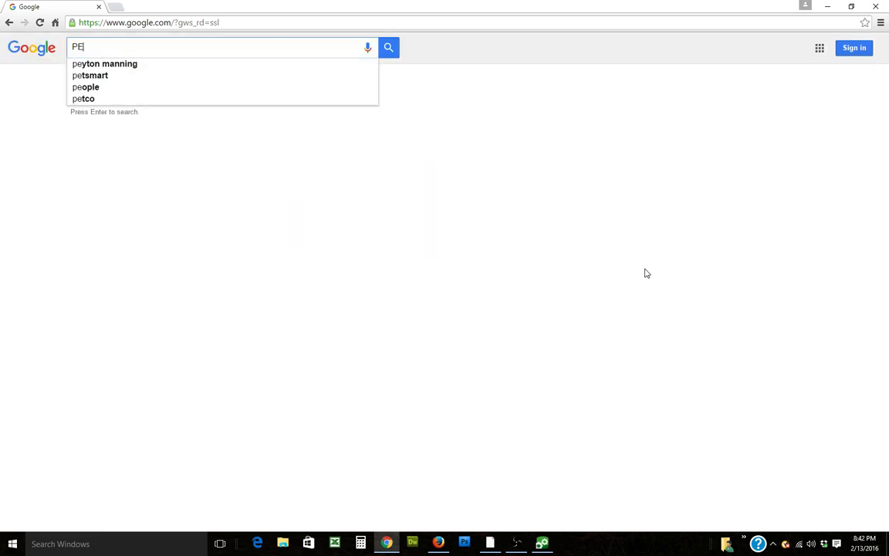
{"action": "type", "text": "PS"}
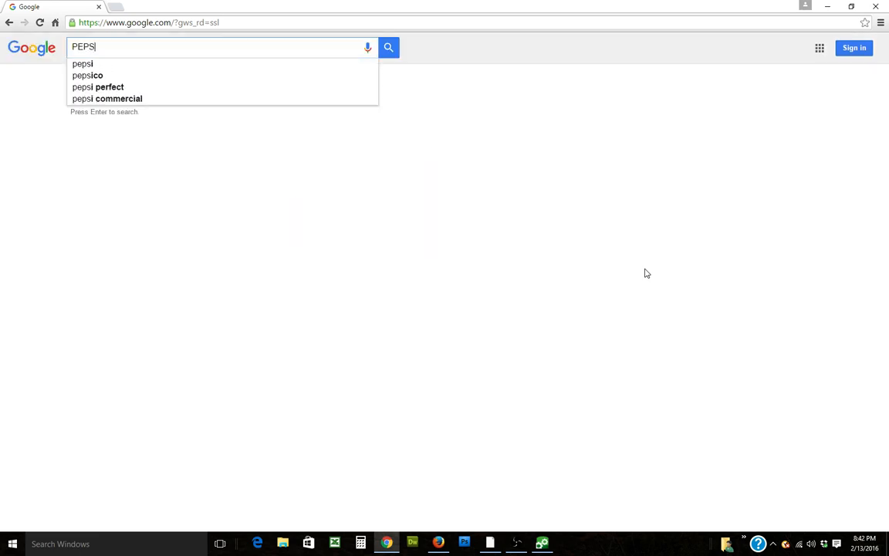
{"action": "type", "text": "I CA"}
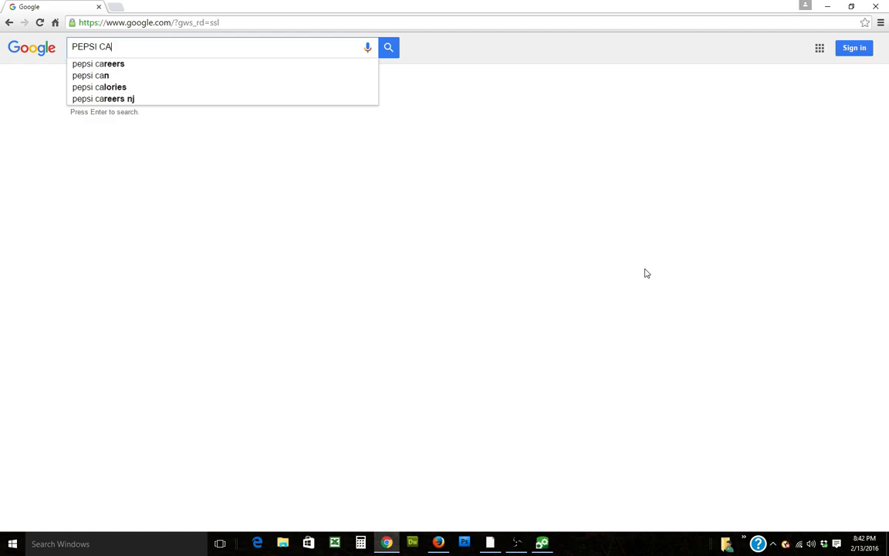
{"action": "type", "text": "N"}
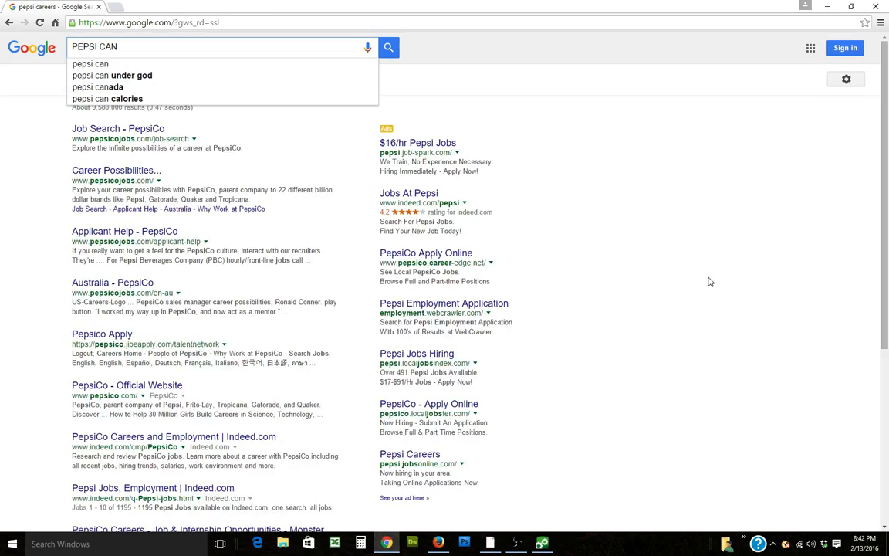
{"action": "left_click", "coordinate": [390, 51]}
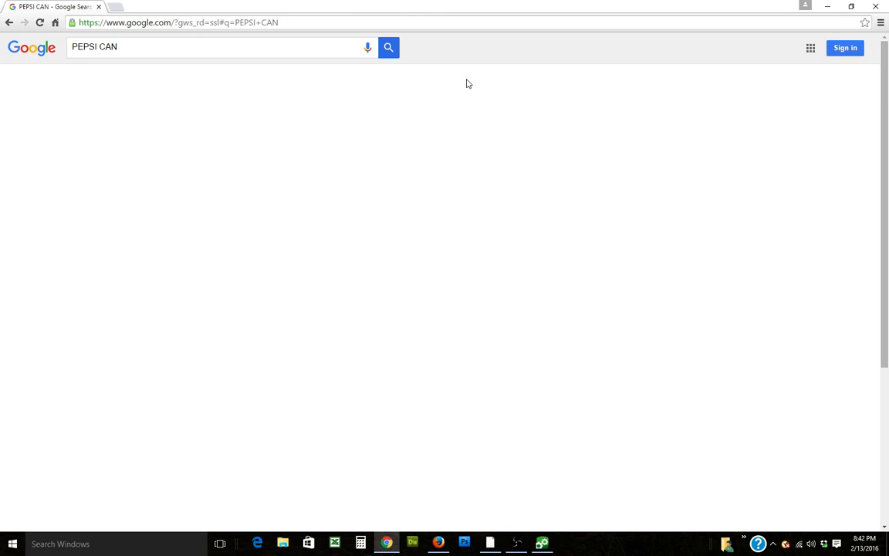
{"action": "left_click", "coordinate": [113, 85]}
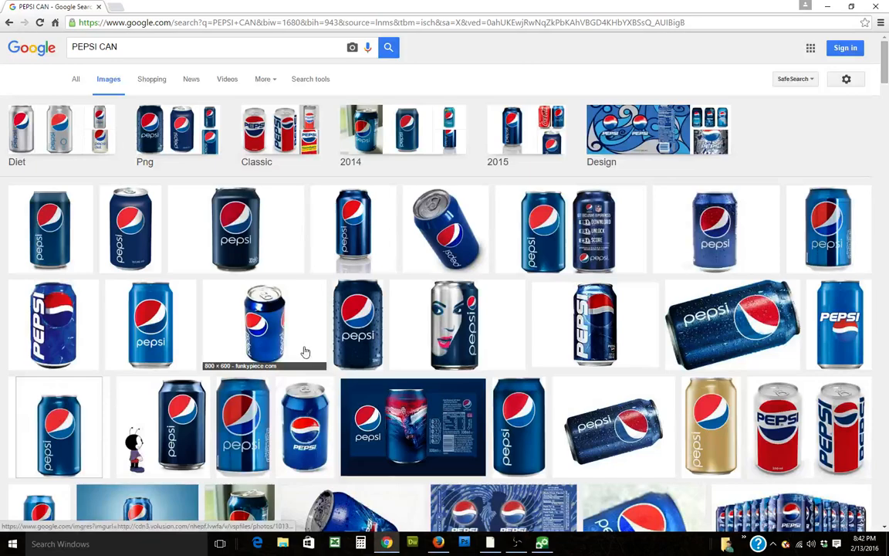
Step: Open the silver Pepsi can image with the woman's face at full size and copy it
{"action": "left_click", "coordinate": [453, 326]}
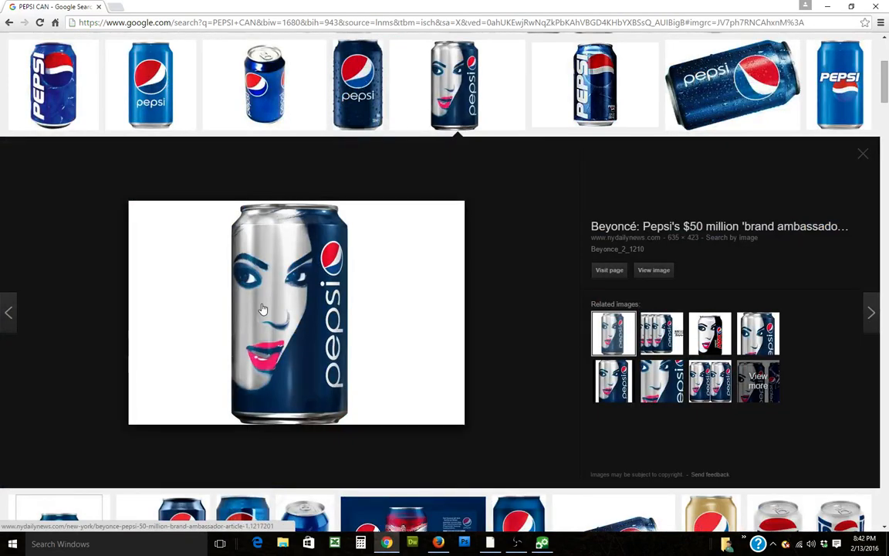
{"action": "left_click", "coordinate": [190, 290]}
{"action": "right_click", "coordinate": [147, 149]}
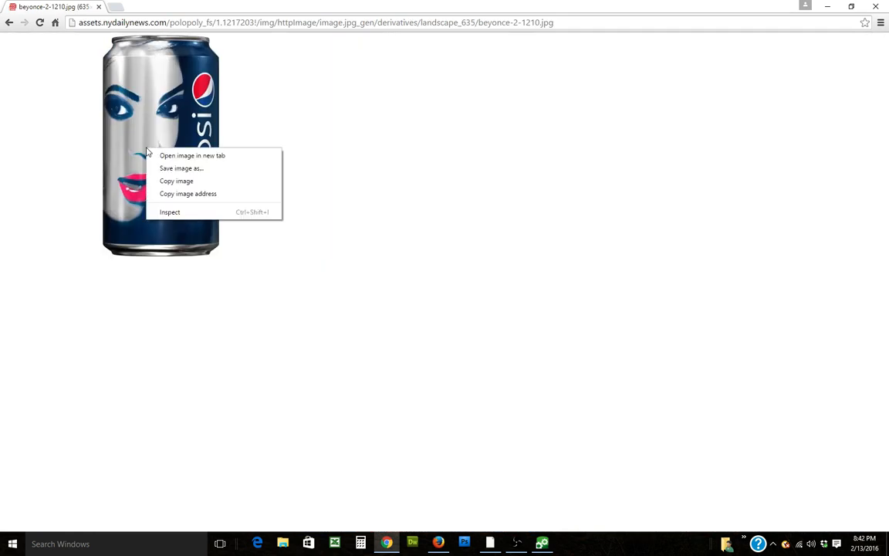
{"action": "left_click", "coordinate": [176, 181]}
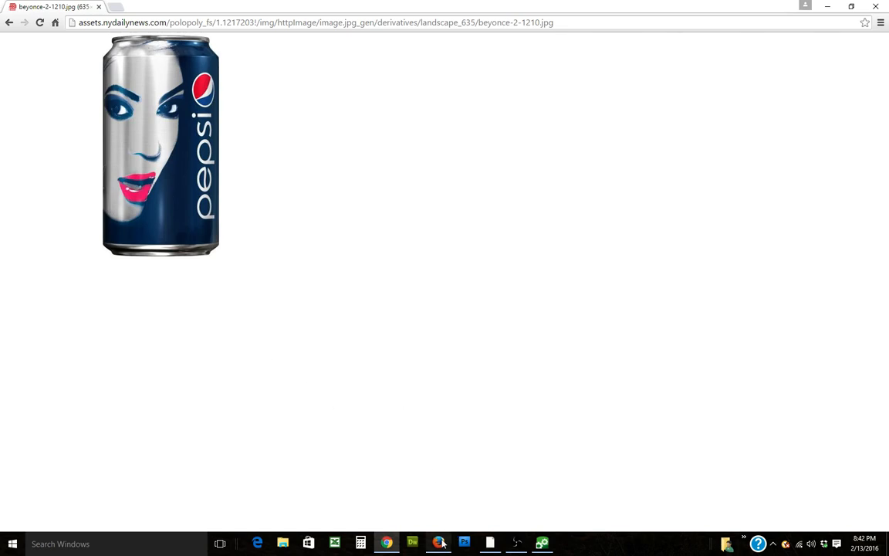
Step: Switch back to FlexiSIGN, paste the copied can image onto the canvas and enlarge it
{"action": "left_click", "coordinate": [489, 543]}
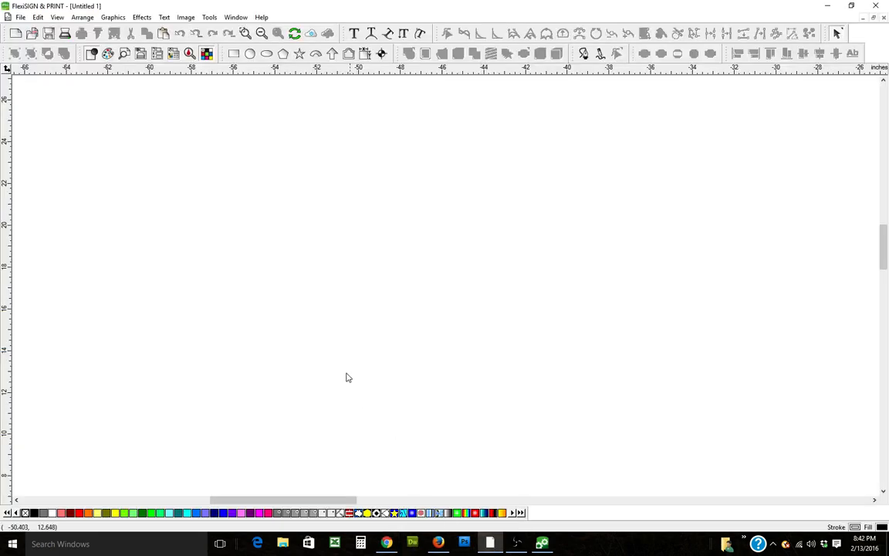
{"action": "right_click", "coordinate": [286, 198]}
{"action": "left_click", "coordinate": [324, 278]}
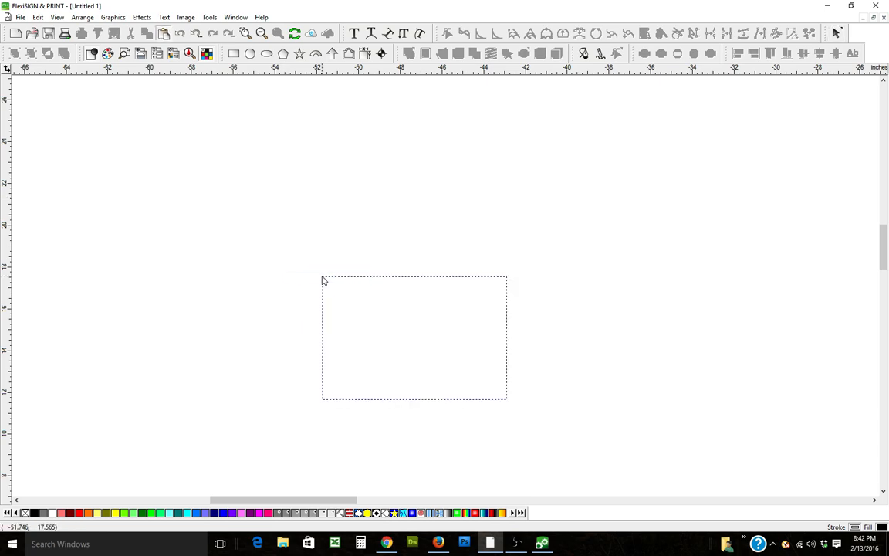
{"action": "left_click", "coordinate": [181, 149]}
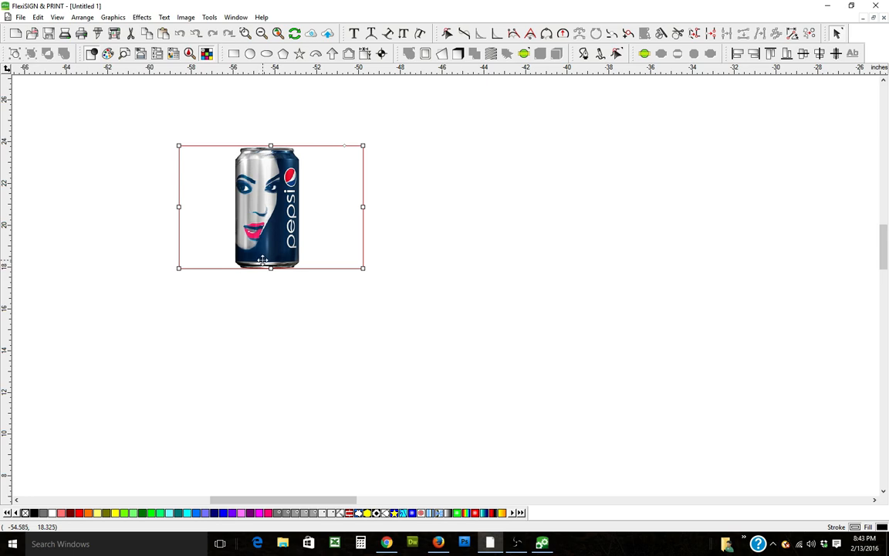
{"action": "left_click_drag", "start_coordinate": [365, 269], "coordinate": [477, 344]}
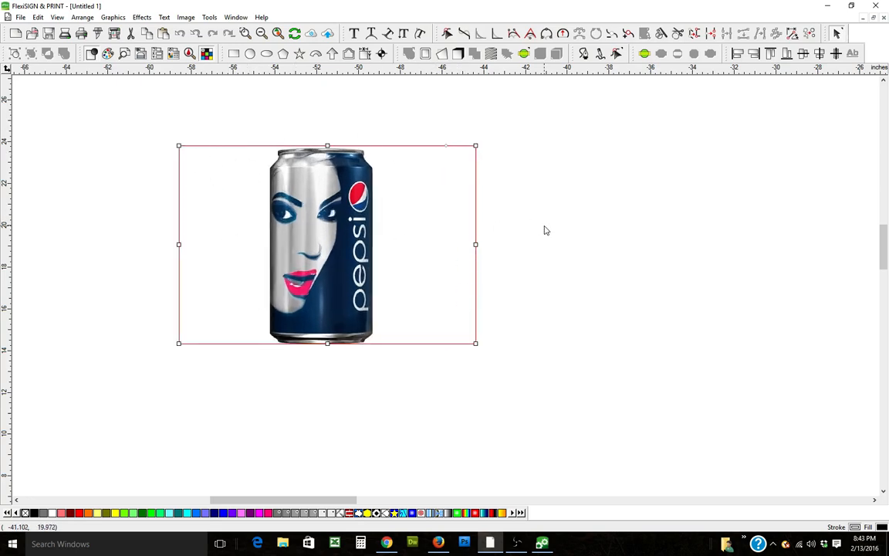
{"action": "left_click_drag", "start_coordinate": [475, 146], "coordinate": [459, 157]}
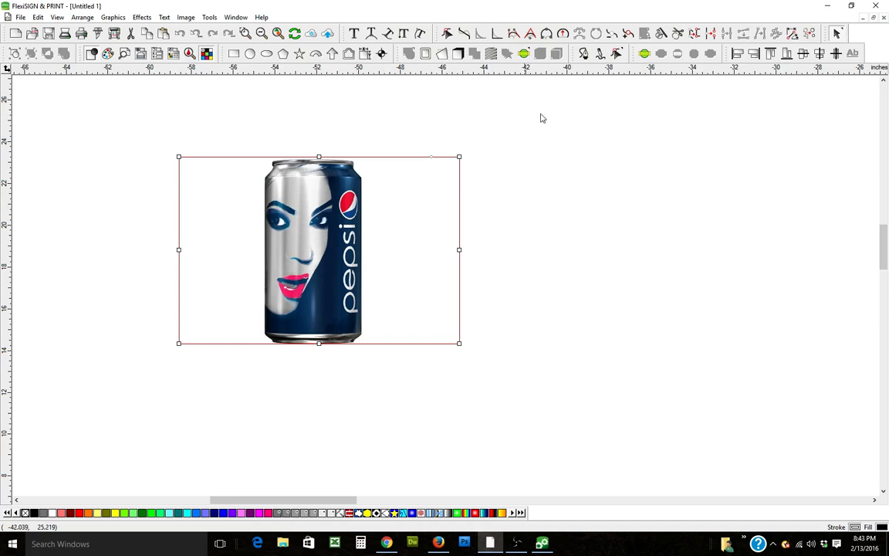
Step: Trace the can's outline as a closed path with the Bezier Path tool, then exit the tool
{"action": "left_click", "coordinate": [585, 57]}
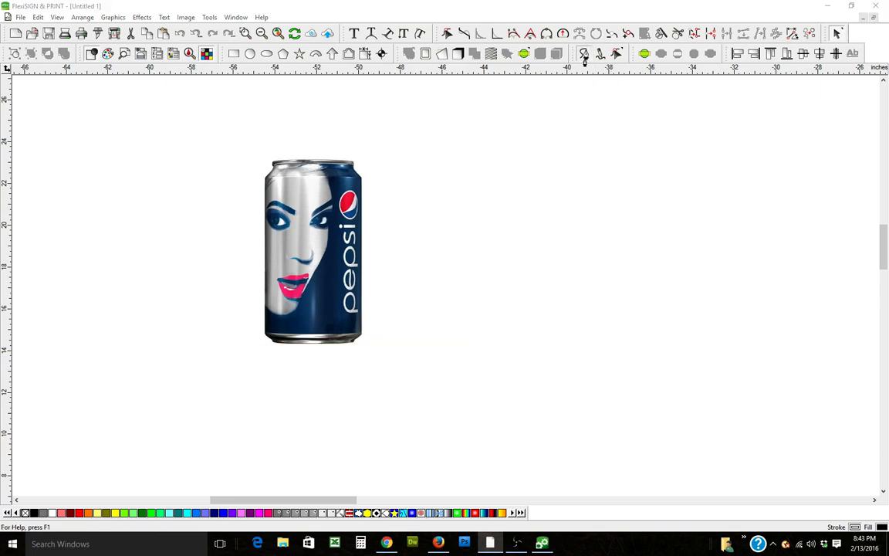
{"action": "left_click", "coordinate": [249, 34]}
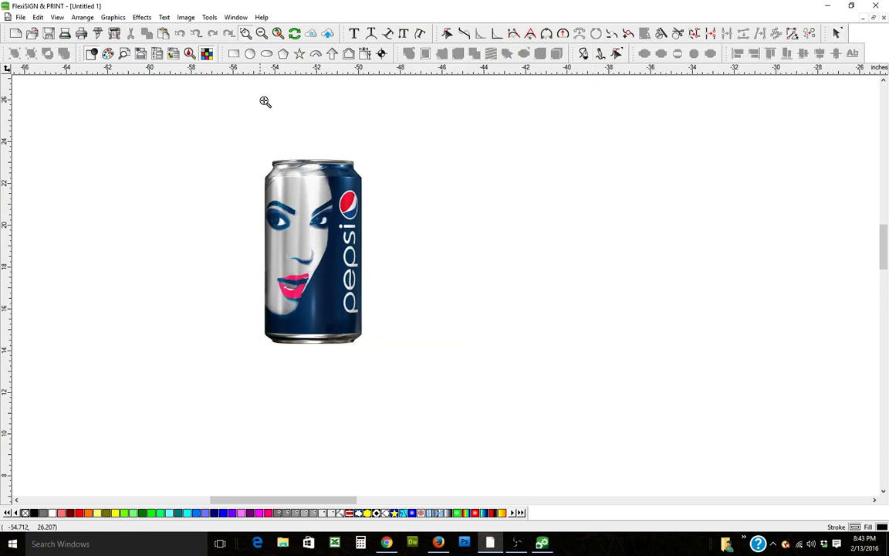
{"action": "left_click_drag", "start_coordinate": [257, 153], "coordinate": [377, 358]}
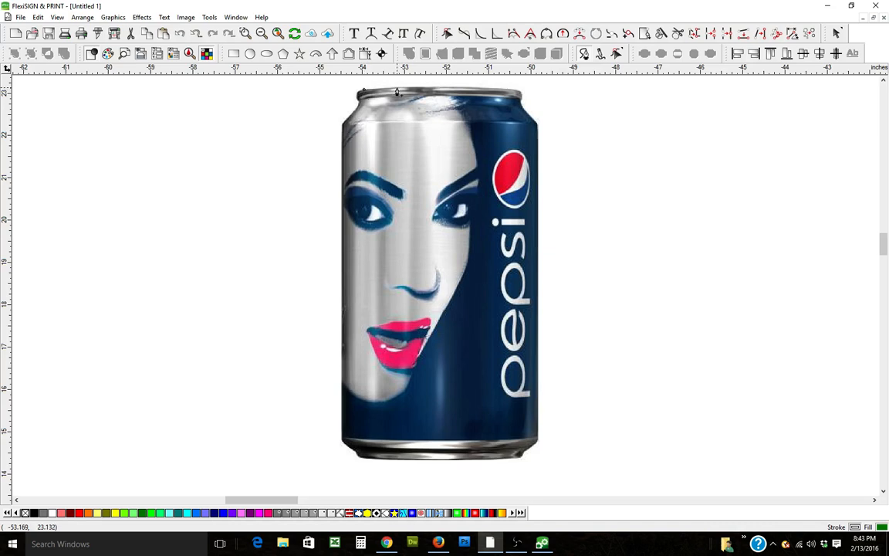
{"action": "left_click", "coordinate": [397, 88]}
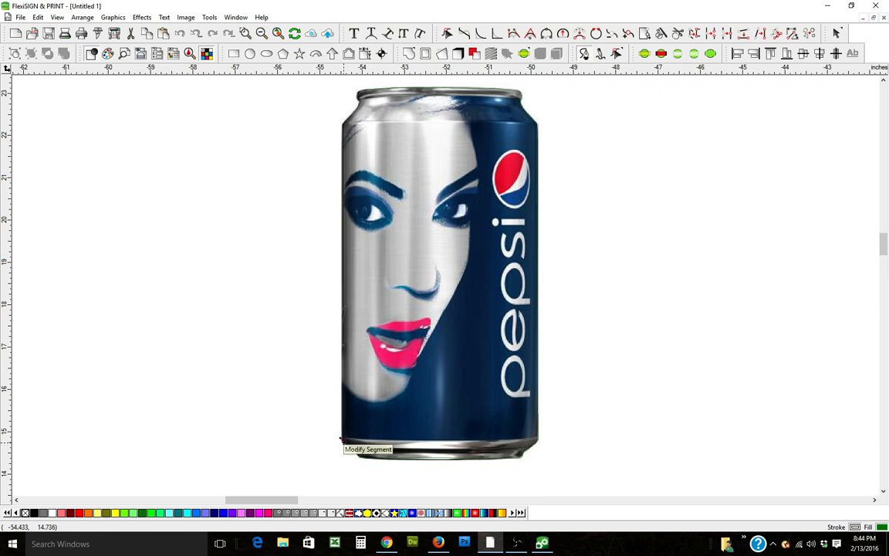
{"action": "left_click", "coordinate": [342, 440]}
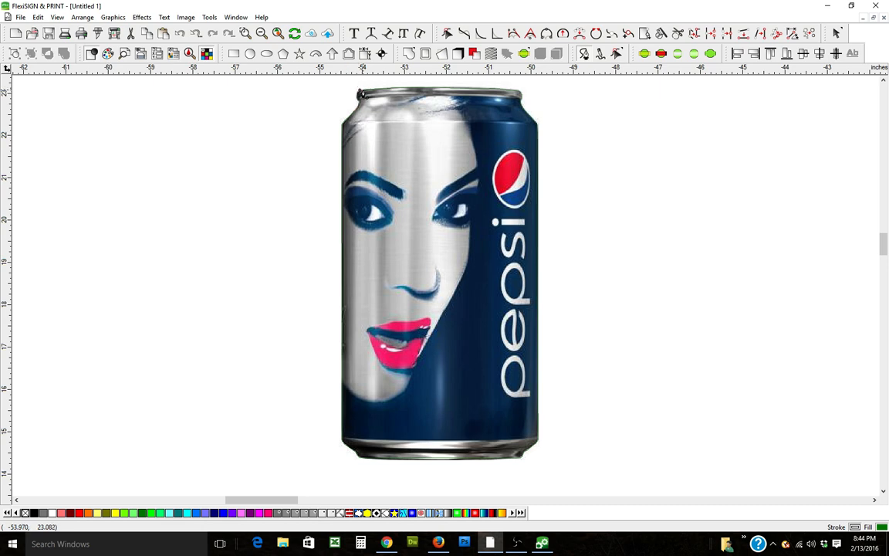
{"action": "left_click", "coordinate": [359, 92]}
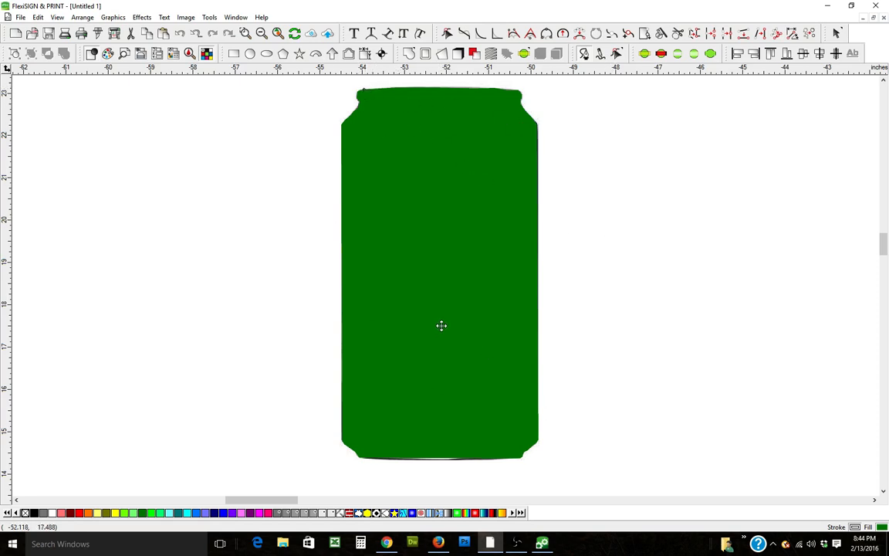
{"action": "right_click", "coordinate": [628, 215]}
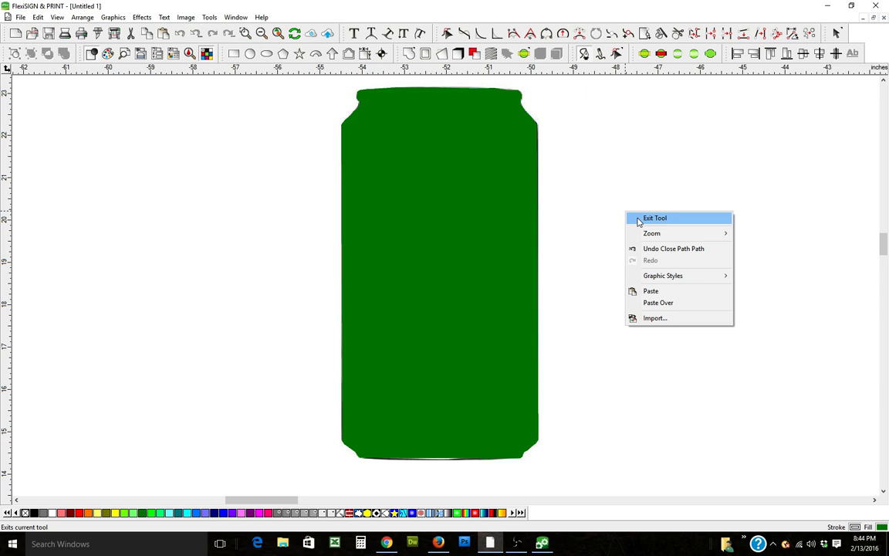
{"action": "left_click", "coordinate": [648, 218]}
Step: Mask the can image with the traced outline and move the masked can up and to the left
{"action": "left_click_drag", "start_coordinate": [775, 180], "coordinate": [463, 305]}
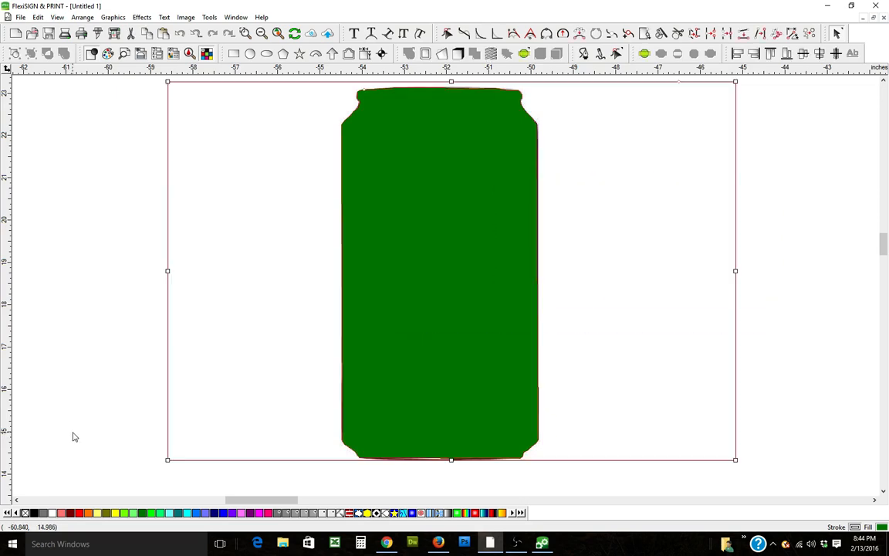
{"action": "left_click", "coordinate": [143, 17]}
{"action": "mouse_move", "coordinate": [183, 115]}
{"action": "left_click", "coordinate": [249, 116]}
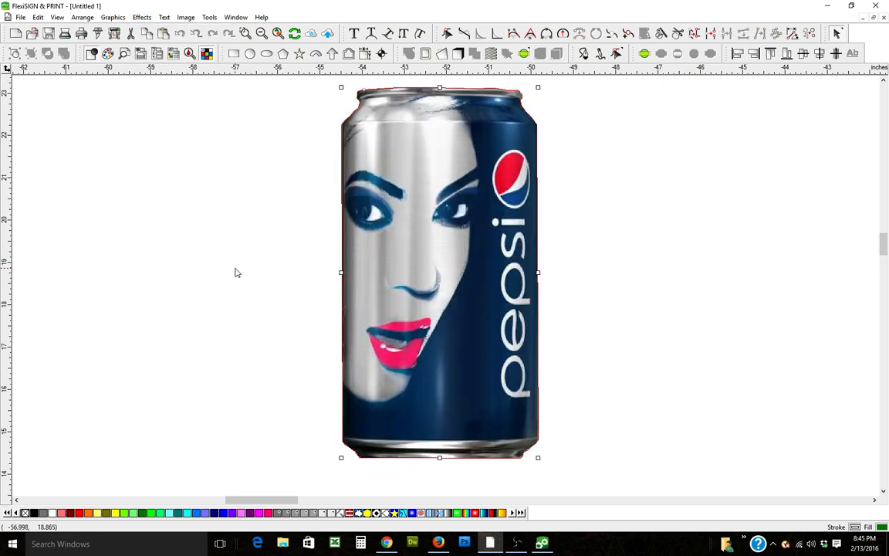
{"action": "left_click_drag", "start_coordinate": [499, 140], "coordinate": [371, 202]}
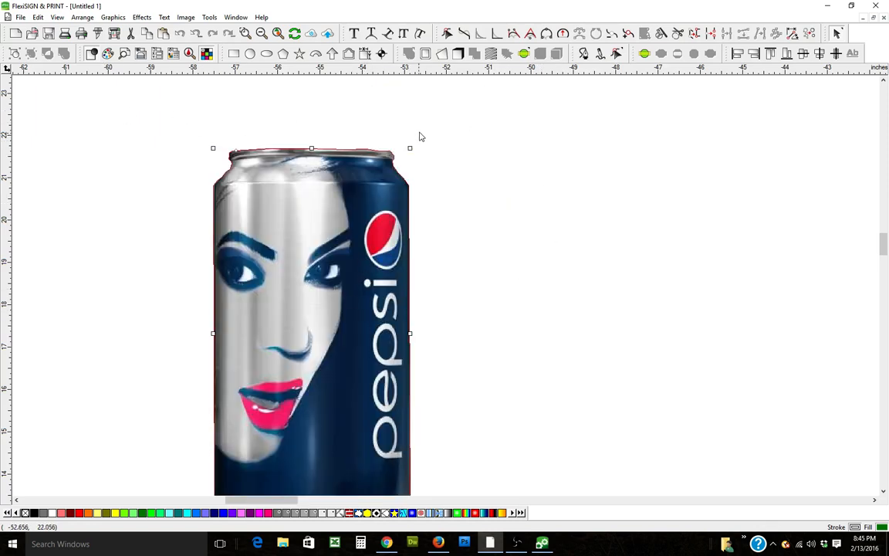
{"action": "left_click_drag", "start_coordinate": [360, 347], "coordinate": [369, 296]}
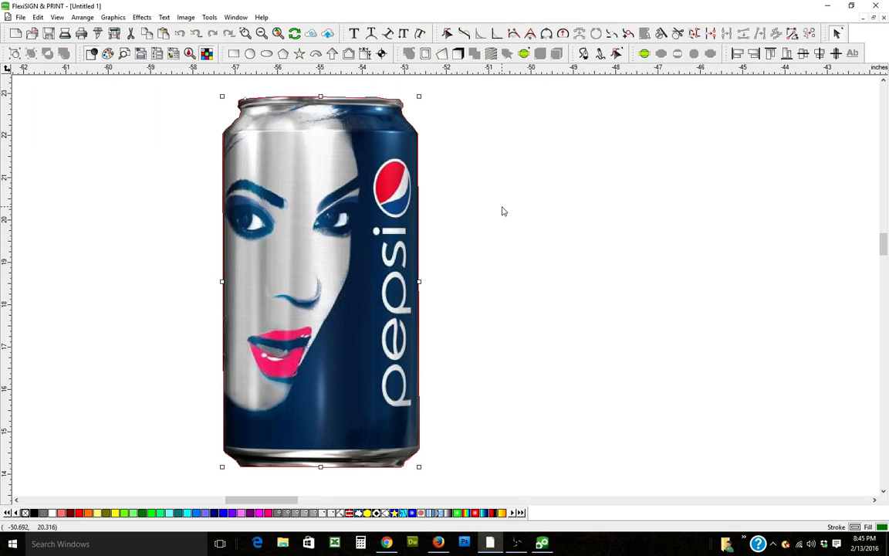
Step: Draw a green rectangle over the can and enlarge it to about 11.25 by 8.26 inches
{"action": "left_click", "coordinate": [234, 54]}
{"action": "left_click_drag", "start_coordinate": [157, 116], "coordinate": [540, 395]}
{"action": "right_click", "coordinate": [647, 312]}
{"action": "left_click", "coordinate": [679, 320]}
{"action": "left_click", "coordinate": [487, 361]}
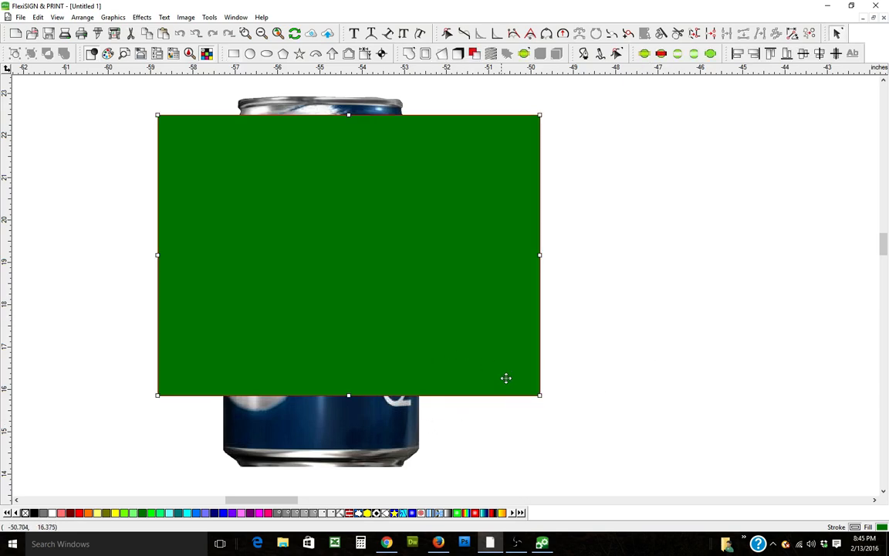
{"action": "left_click_drag", "start_coordinate": [541, 397], "coordinate": [633, 464]}
Step: Bring the masked can image in front of the rectangle, then shrink it and move it up over the rectangle
{"action": "left_click", "coordinate": [388, 110]}
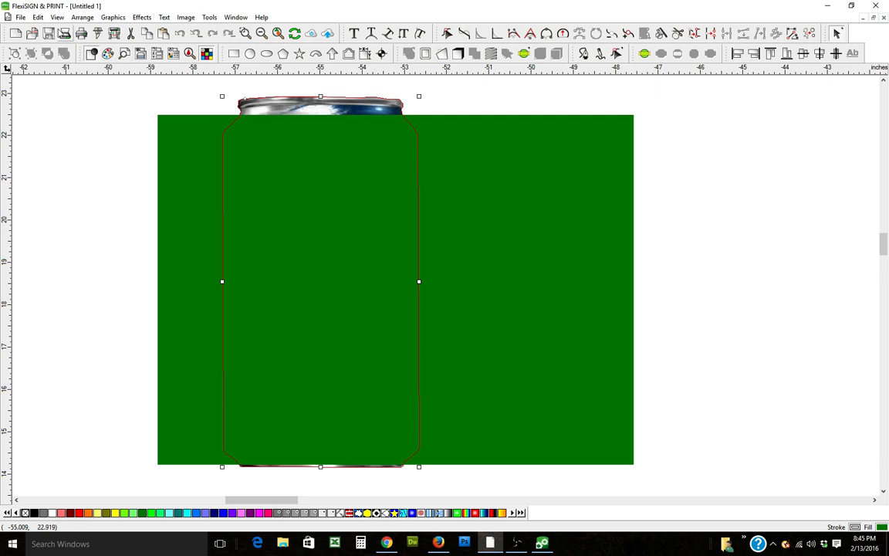
{"action": "left_click", "coordinate": [82, 17]}
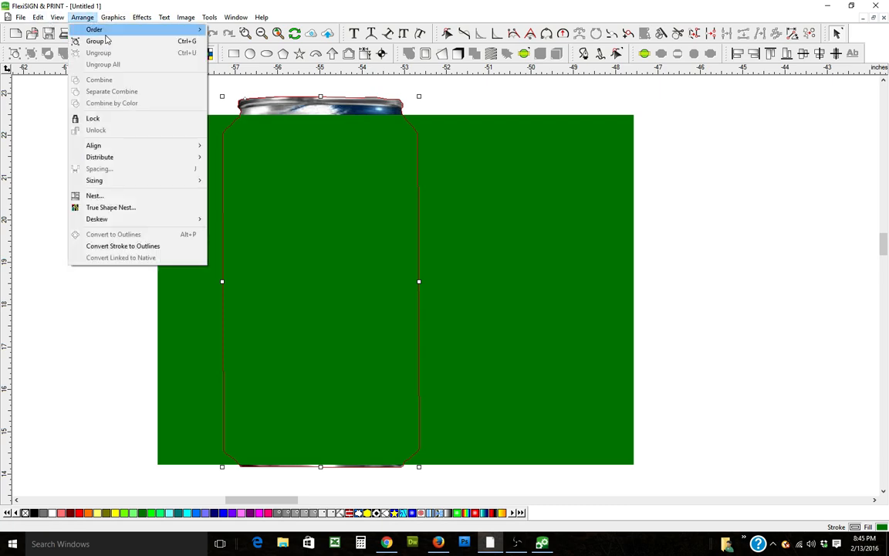
{"action": "mouse_move", "coordinate": [183, 31]}
{"action": "left_click", "coordinate": [233, 30]}
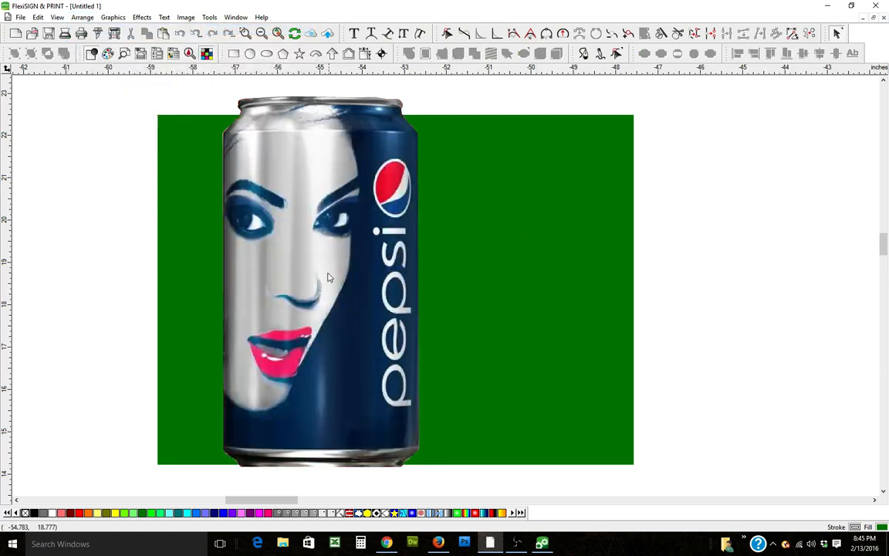
{"action": "left_click_drag", "start_coordinate": [419, 96], "coordinate": [355, 218]}
{"action": "left_click_drag", "start_coordinate": [282, 332], "coordinate": [292, 267]}
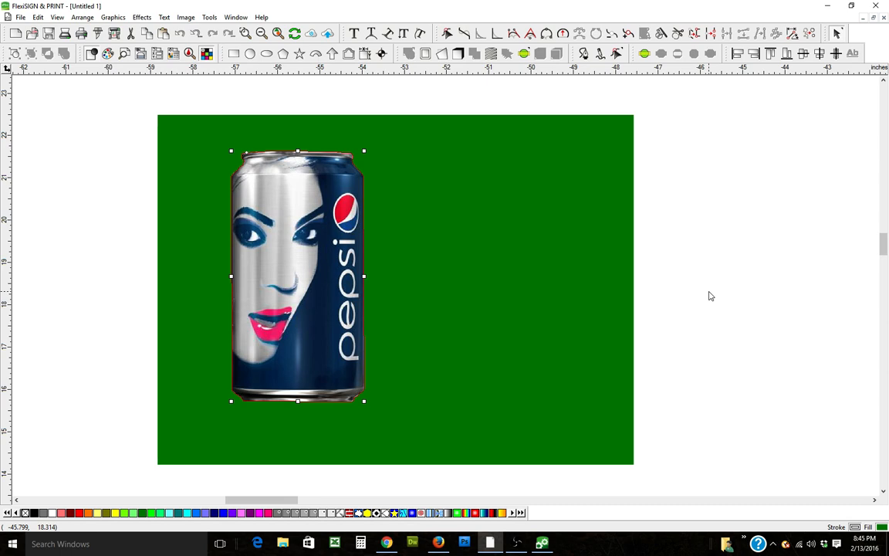
Step: Unmask the can and pull the outline path and the image apart
{"action": "left_click", "coordinate": [142, 17]}
{"action": "mouse_move", "coordinate": [168, 115]}
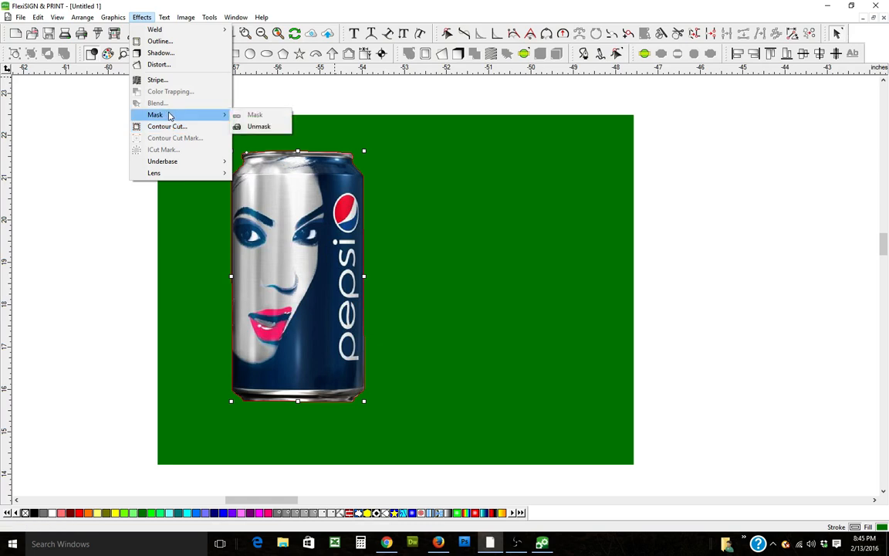
{"action": "left_click", "coordinate": [258, 126]}
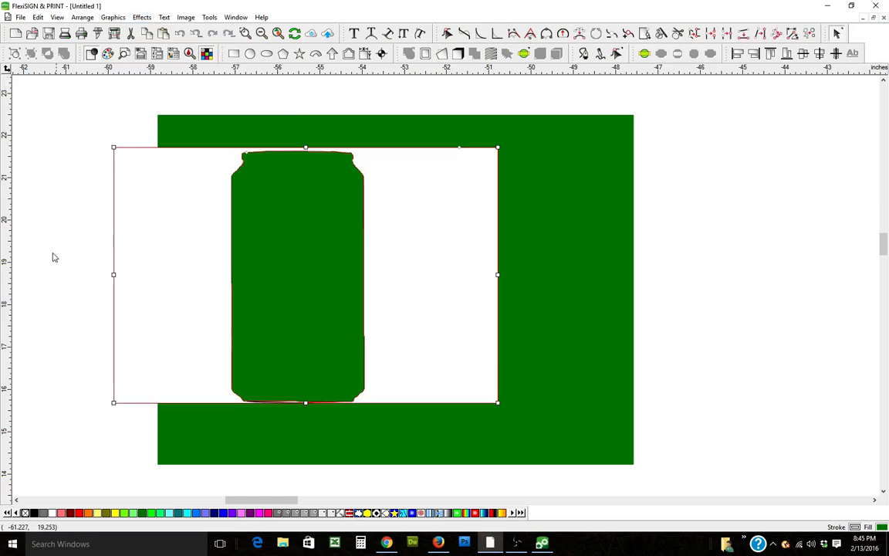
{"action": "left_click", "coordinate": [246, 213]}
{"action": "left_click_drag", "start_coordinate": [264, 192], "coordinate": [794, 270]}
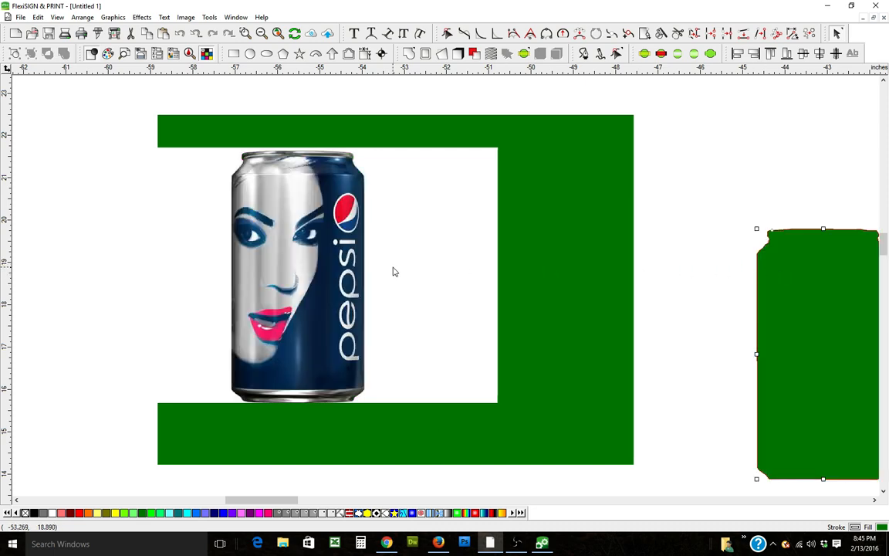
{"action": "left_click", "coordinate": [358, 283]}
{"action": "left_click_drag", "start_coordinate": [358, 282], "coordinate": [481, 283]}
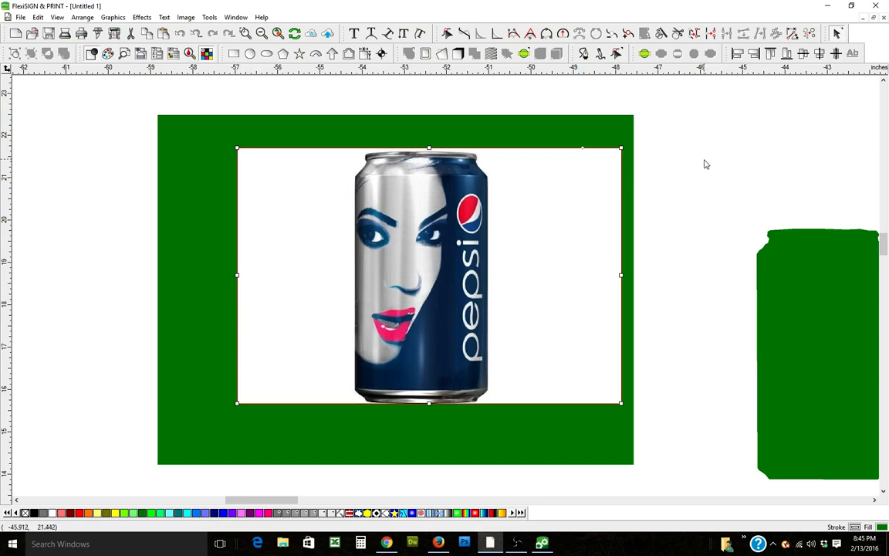
Step: Undo the moves and the unmask to restore the masked can
{"action": "left_click", "coordinate": [38, 17]}
{"action": "left_click", "coordinate": [58, 29]}
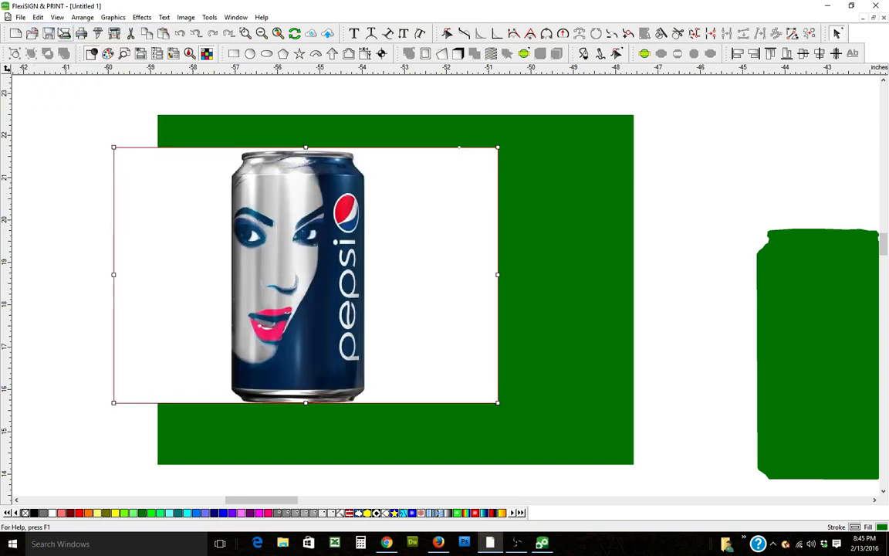
{"action": "left_click", "coordinate": [38, 17]}
{"action": "left_click", "coordinate": [58, 41]}
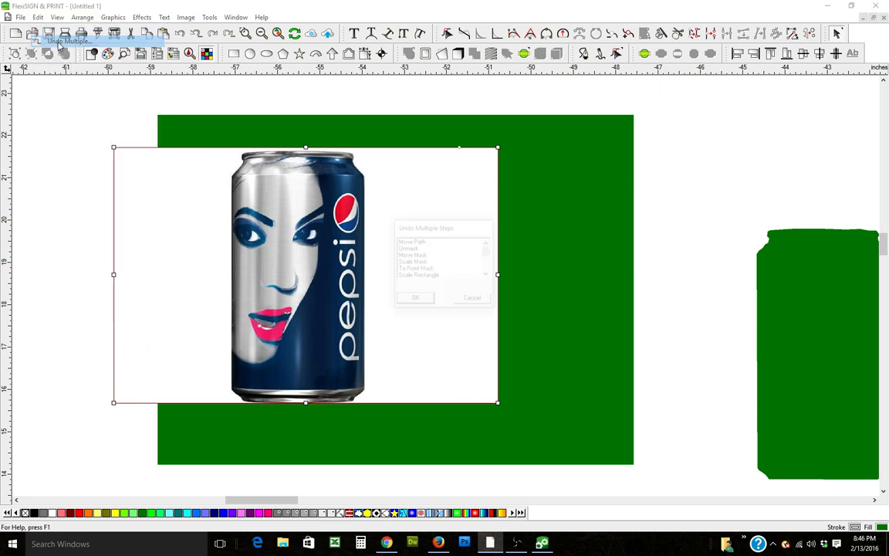
{"action": "left_click", "coordinate": [433, 242]}
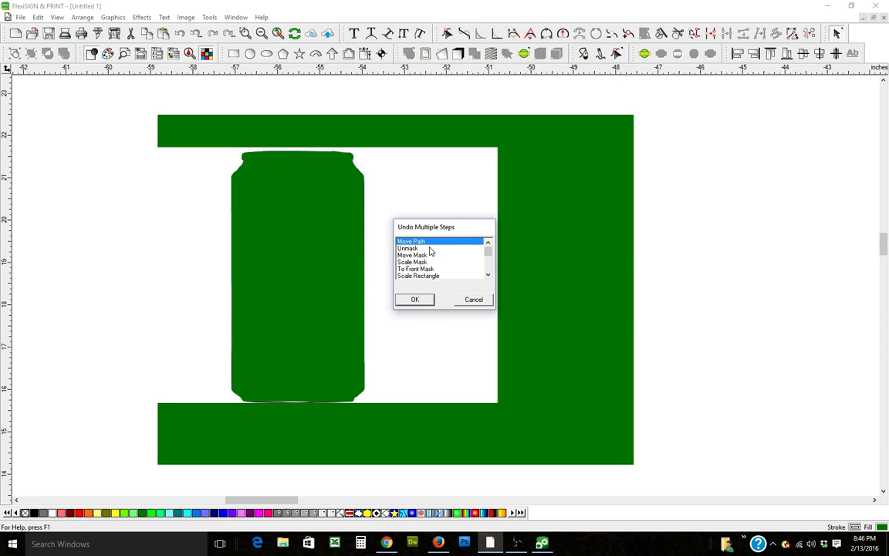
{"action": "left_click", "coordinate": [424, 249]}
{"action": "left_click", "coordinate": [414, 299]}
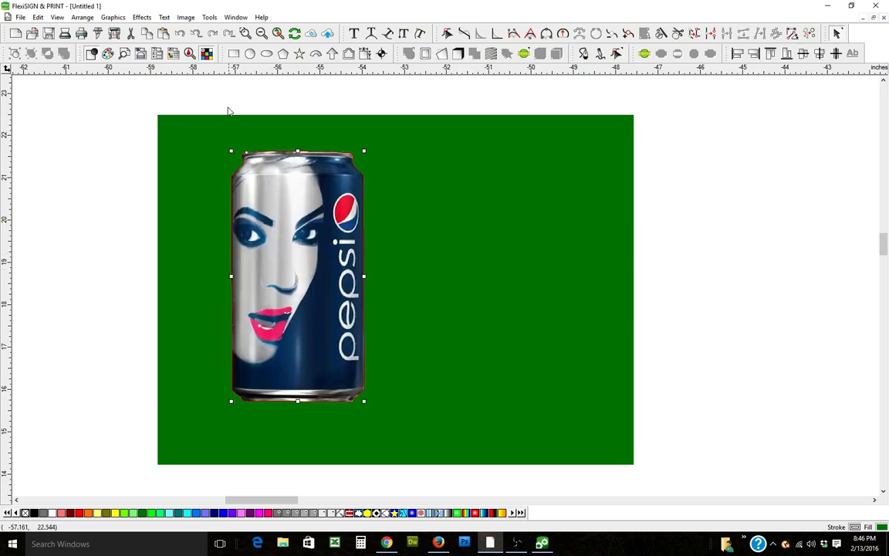
Step: Move the masked can to the right and shift the green rectangle left and down
{"action": "left_click_drag", "start_coordinate": [318, 224], "coordinate": [747, 225]}
{"action": "left_click", "coordinate": [580, 230]}
{"action": "left_click_drag", "start_coordinate": [592, 192], "coordinate": [384, 245]}
{"action": "left_click", "coordinate": [747, 244]}
{"action": "left_click_drag", "start_coordinate": [739, 246], "coordinate": [597, 266]}
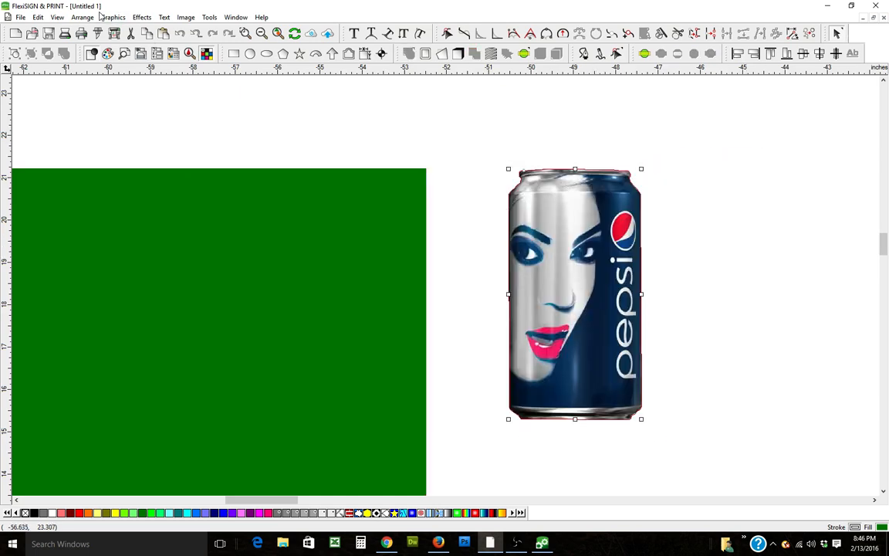
Step: Apply a contour cut around the can with an offset of -0.01 in, then exit the tool
{"action": "left_click", "coordinate": [142, 18]}
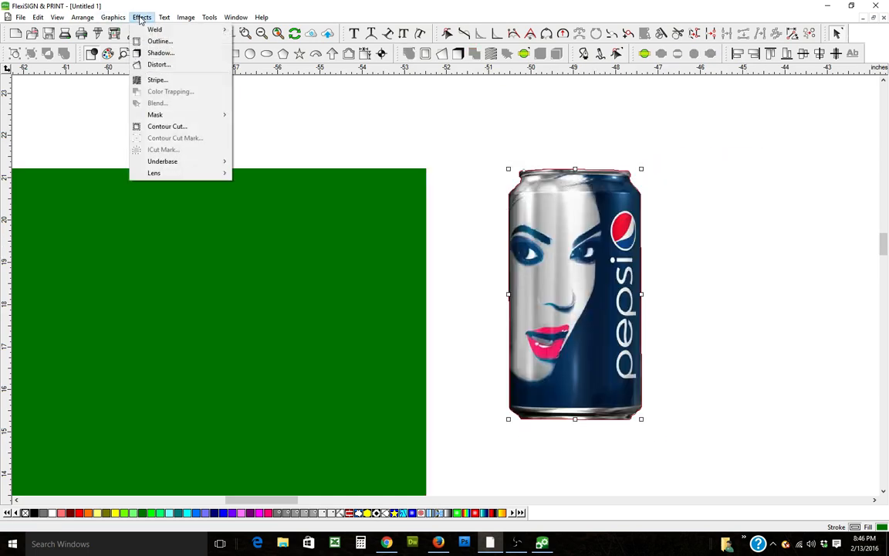
{"action": "left_click", "coordinate": [180, 128]}
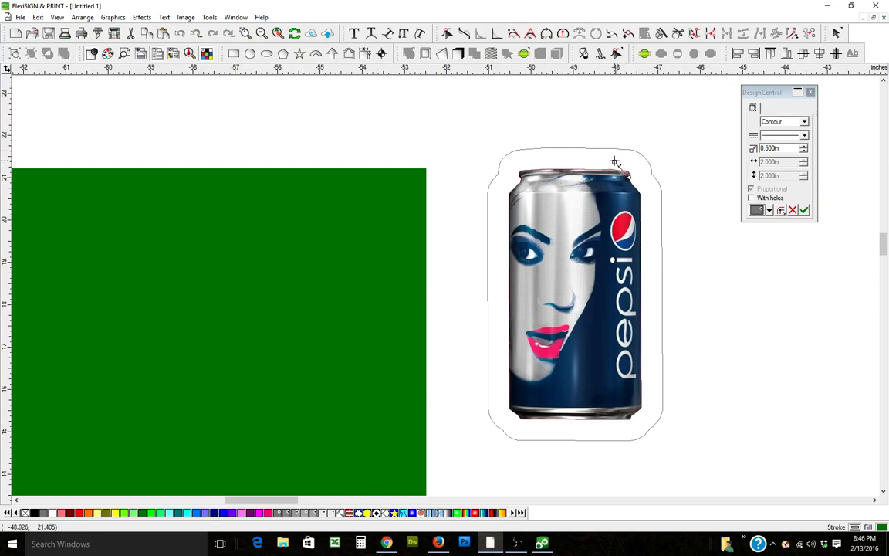
{"action": "left_click_drag", "start_coordinate": [615, 162], "coordinate": [628, 179]}
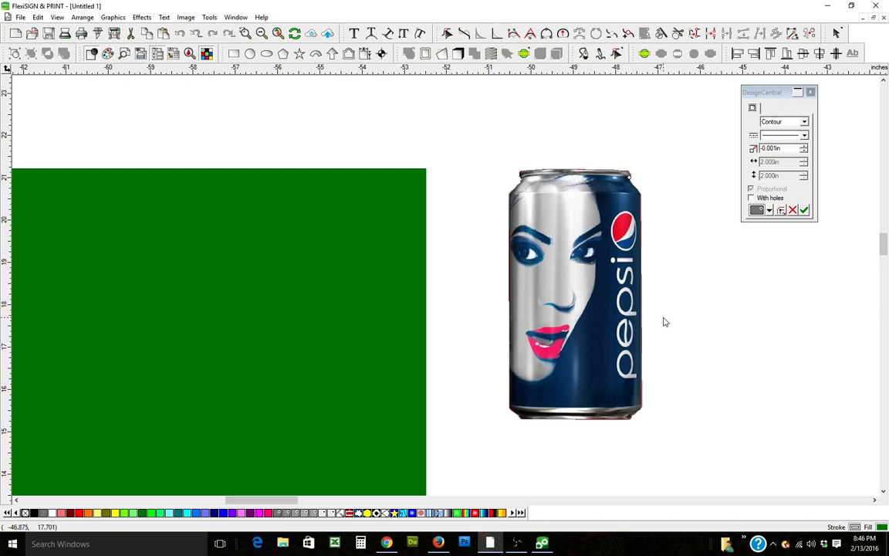
{"action": "left_click", "coordinate": [806, 151]}
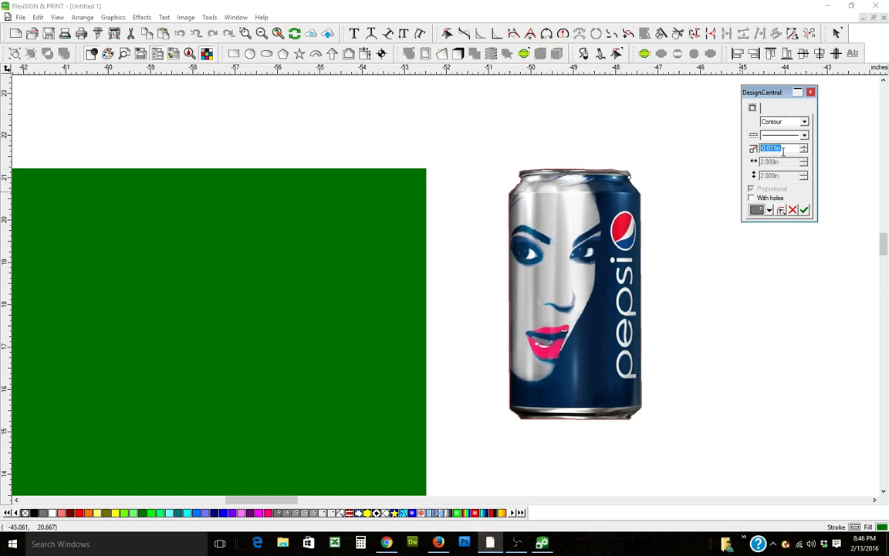
{"action": "left_click", "coordinate": [803, 211]}
{"action": "right_click", "coordinate": [651, 147]}
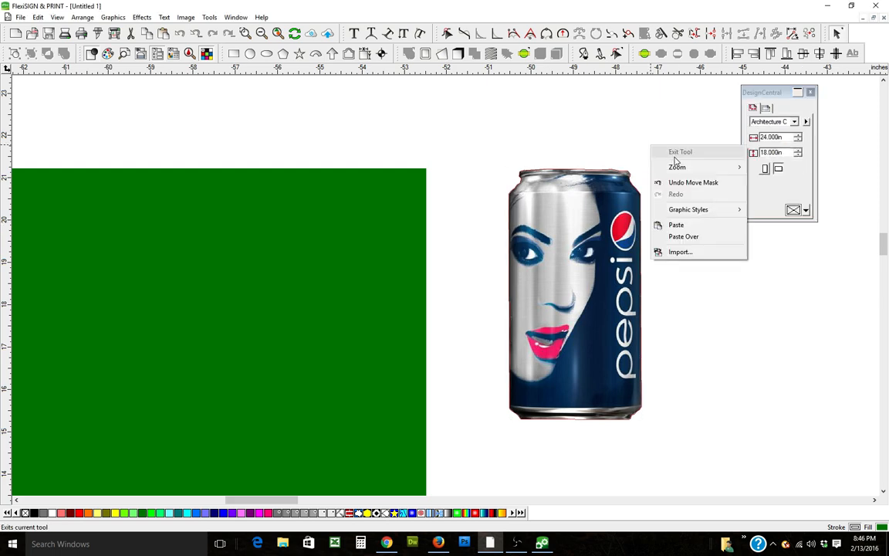
{"action": "left_click", "coordinate": [680, 152]}
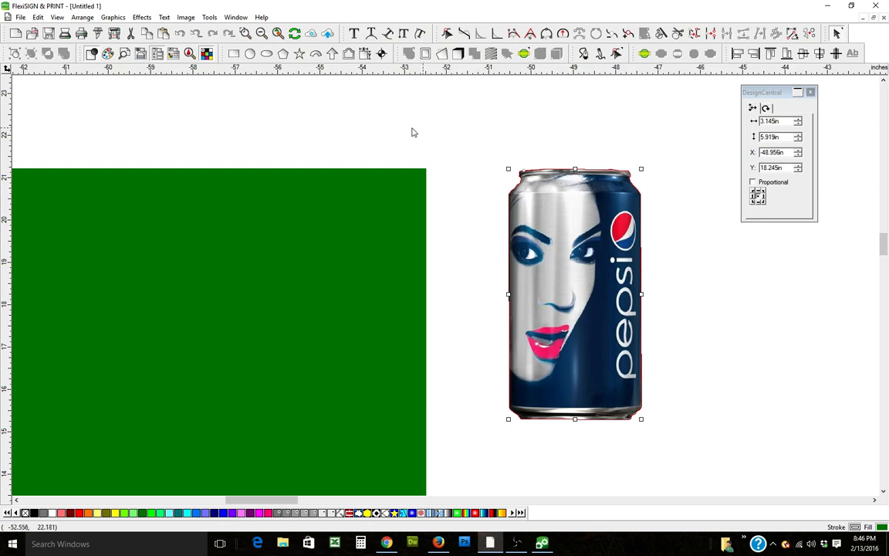
Step: Delete the green rectangle and move the can to the left
{"action": "left_click", "coordinate": [367, 218]}
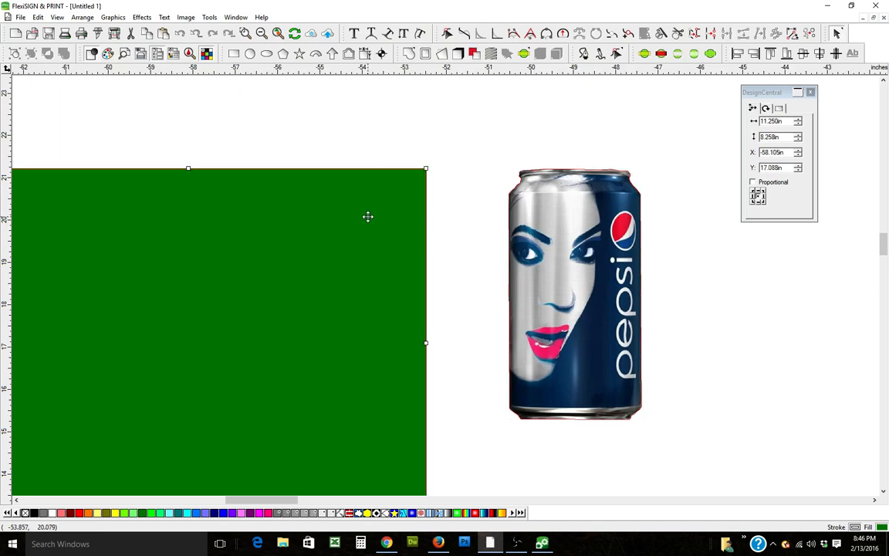
{"action": "key", "text": "Delete"}
{"action": "left_click_drag", "start_coordinate": [521, 253], "coordinate": [273, 235]}
Step: Zoom in to inspect the can's top-left edge against the mask outline, then zoom back out
{"action": "left_click", "coordinate": [245, 35]}
{"action": "mouse_move", "coordinate": [149, 180]}
{"action": "left_mouse_down"}
{"action": "mouse_move", "coordinate": [365, 246]}
{"action": "mouse_move", "coordinate": [363, 407]}
{"action": "left_mouse_up"}
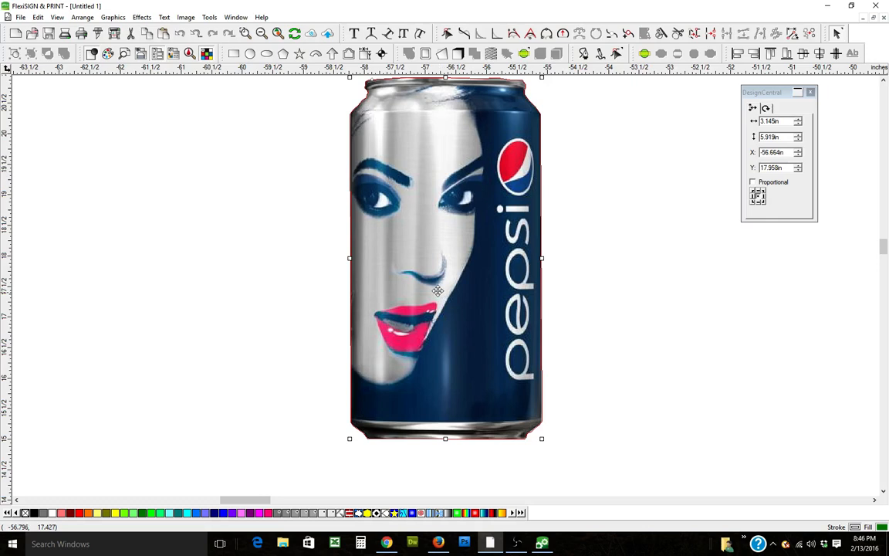
{"action": "left_click_drag", "start_coordinate": [413, 158], "coordinate": [390, 176]}
{"action": "left_click", "coordinate": [247, 34]}
{"action": "left_click_drag", "start_coordinate": [325, 93], "coordinate": [369, 122]}
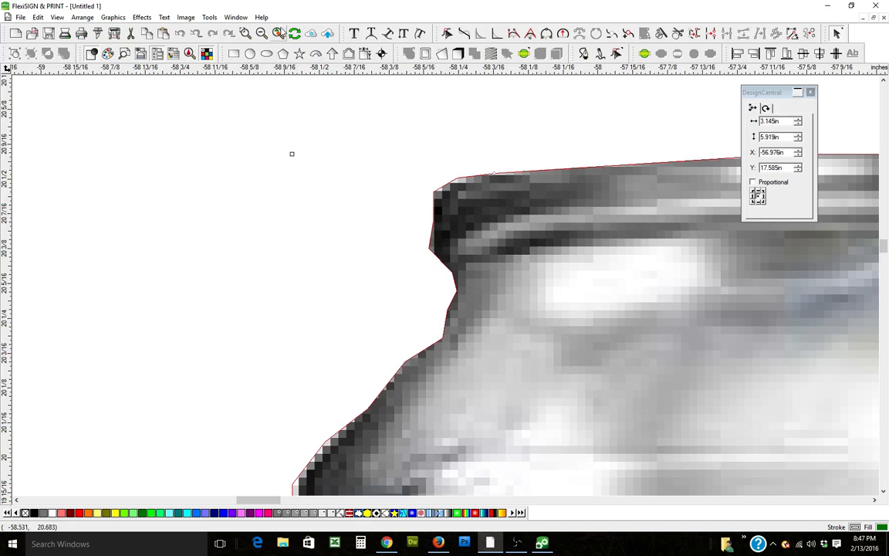
{"action": "left_click", "coordinate": [262, 33]}
{"action": "left_click", "coordinate": [263, 34]}
{"action": "left_click", "coordinate": [263, 33]}
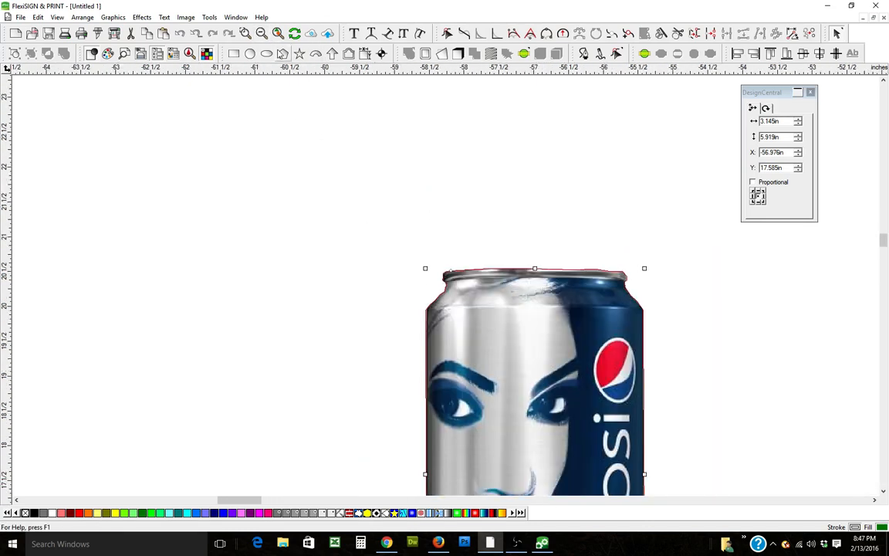
Step: Move the can up and to the left and unmask it
{"action": "left_click_drag", "start_coordinate": [458, 327], "coordinate": [302, 170]}
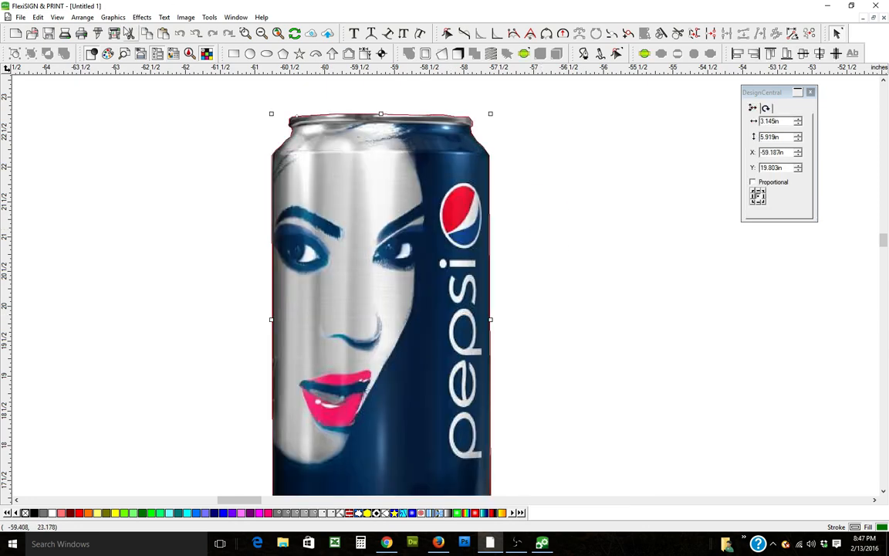
{"action": "left_click", "coordinate": [142, 17]}
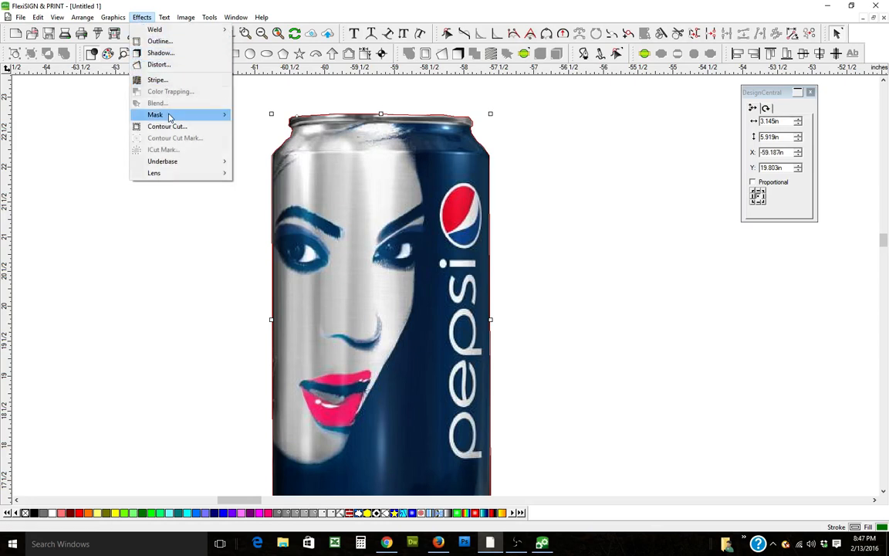
{"action": "mouse_move", "coordinate": [223, 116]}
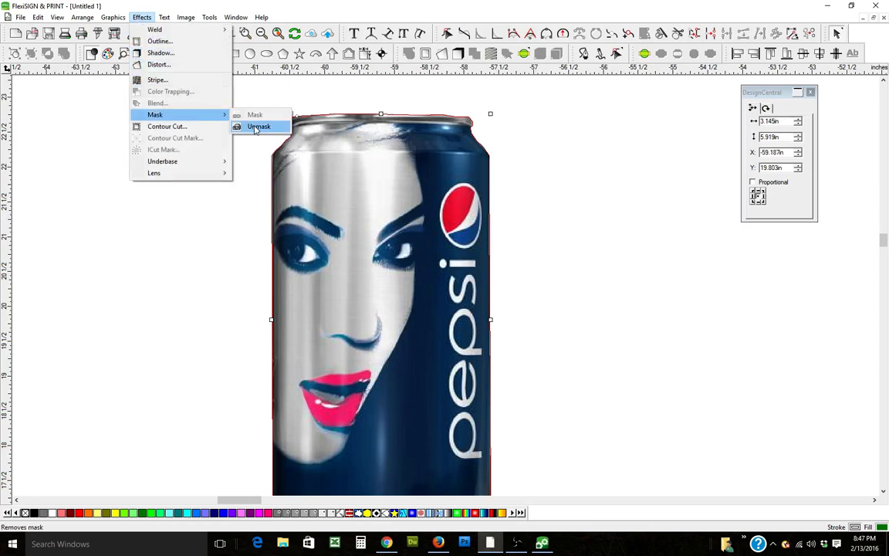
{"action": "left_click", "coordinate": [255, 127]}
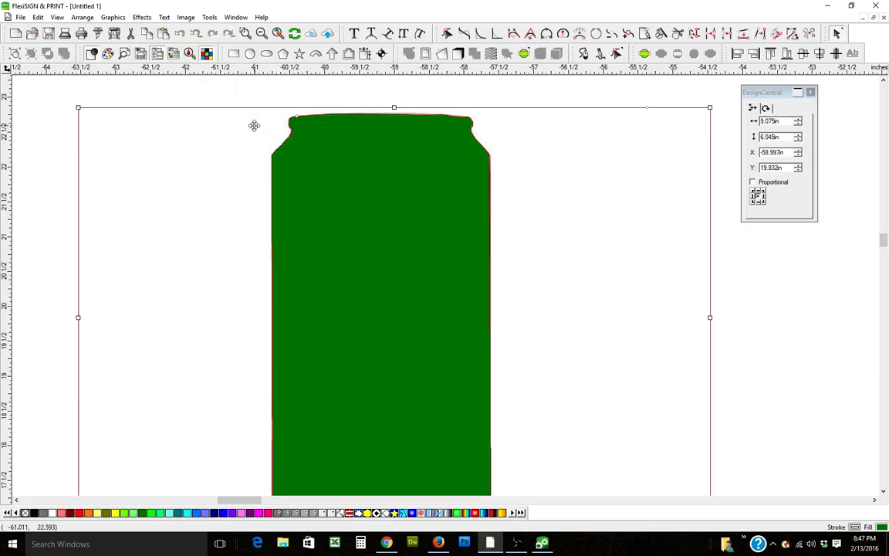
Step: Select the outline path and round the corner nodes at the can's top-left shoulder, then exit the tool
{"action": "left_click", "coordinate": [234, 86]}
{"action": "left_click", "coordinate": [327, 164]}
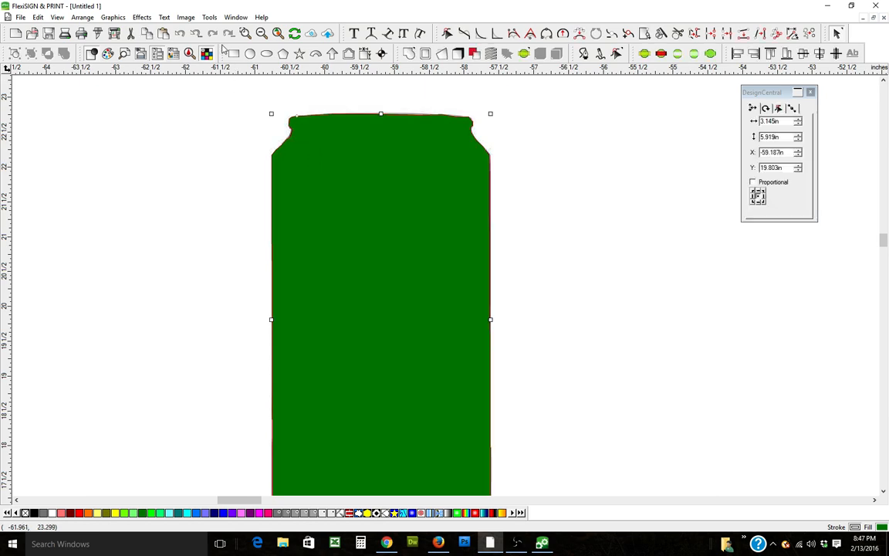
{"action": "left_click", "coordinate": [245, 34]}
{"action": "left_click_drag", "start_coordinate": [234, 100], "coordinate": [340, 170]}
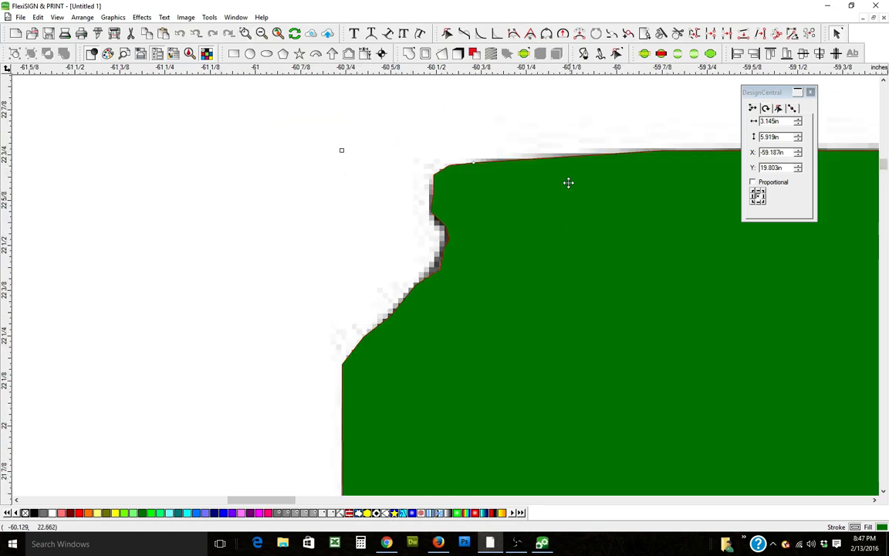
{"action": "left_click", "coordinate": [548, 33]}
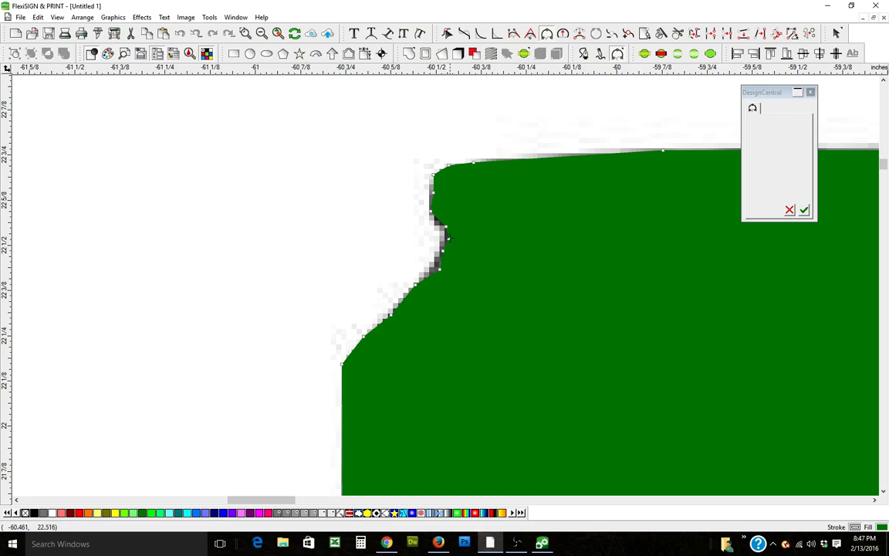
{"action": "left_click", "coordinate": [446, 227]}
{"action": "left_click", "coordinate": [448, 238]}
{"action": "left_click", "coordinate": [442, 251]}
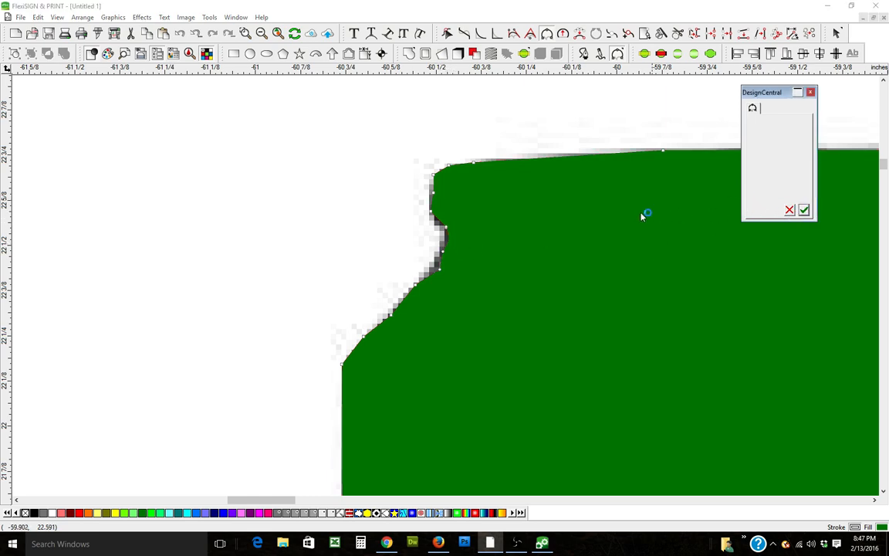
{"action": "right_click", "coordinate": [368, 145]}
{"action": "left_click", "coordinate": [395, 152]}
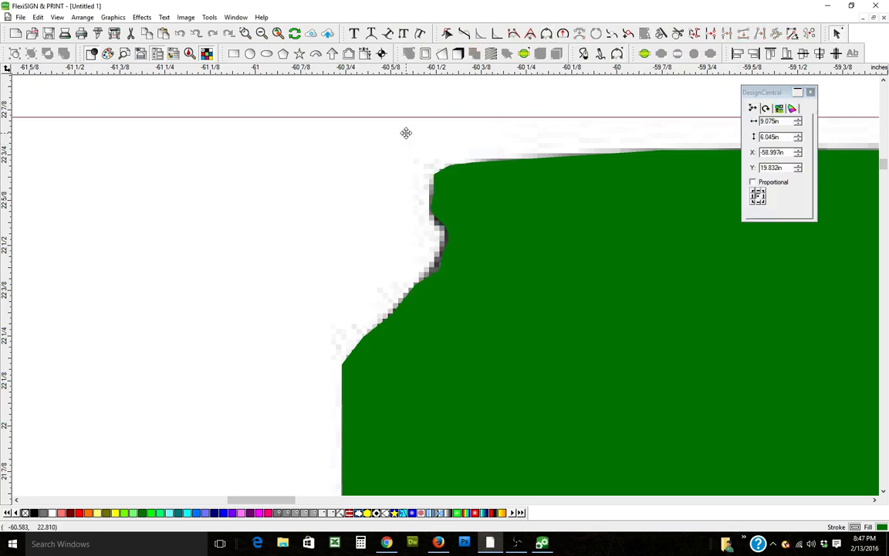
Step: Round two more nodes at the can's top-left rim corner and close the tool
{"action": "left_click", "coordinate": [546, 33]}
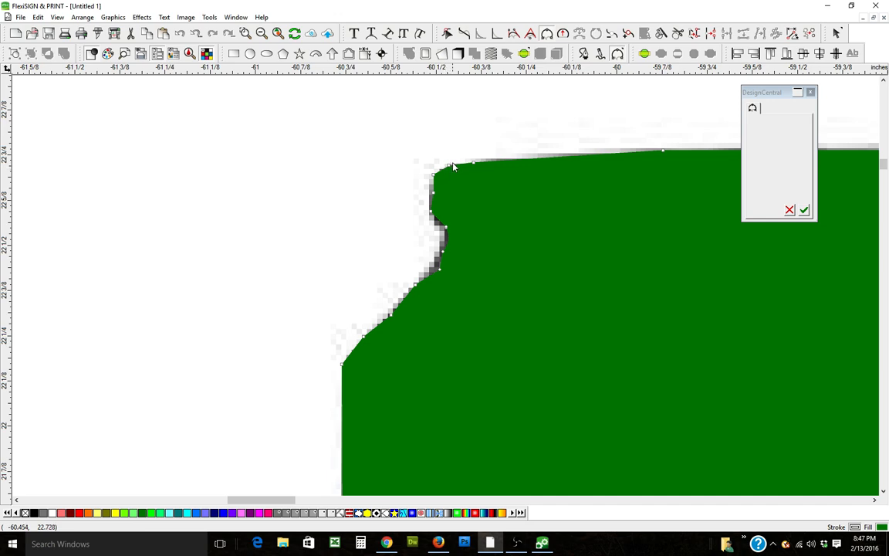
{"action": "left_click", "coordinate": [449, 165]}
{"action": "left_click", "coordinate": [434, 175]}
{"action": "left_click", "coordinate": [789, 211]}
{"action": "left_click", "coordinate": [37, 17]}
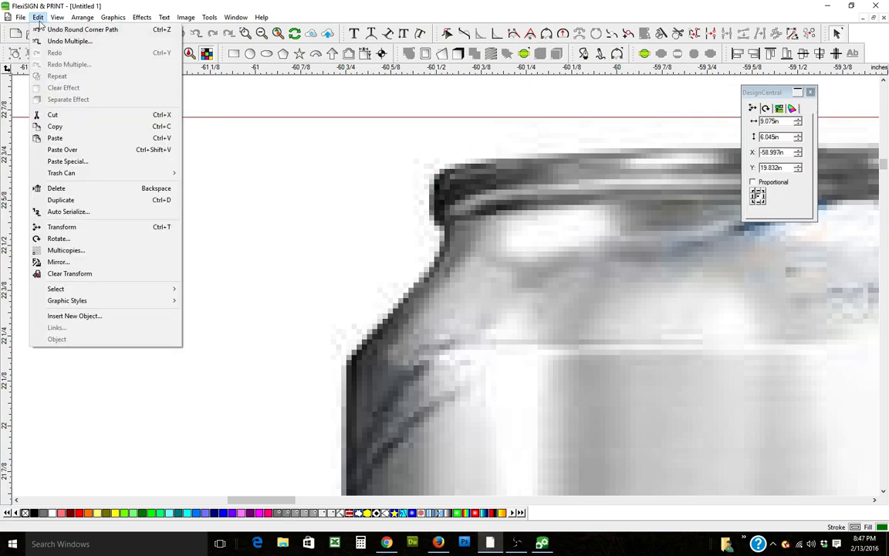
Step: Undo the last Round Corner Path operation and deselect everything
{"action": "left_click", "coordinate": [48, 28]}
{"action": "right_click", "coordinate": [342, 132]}
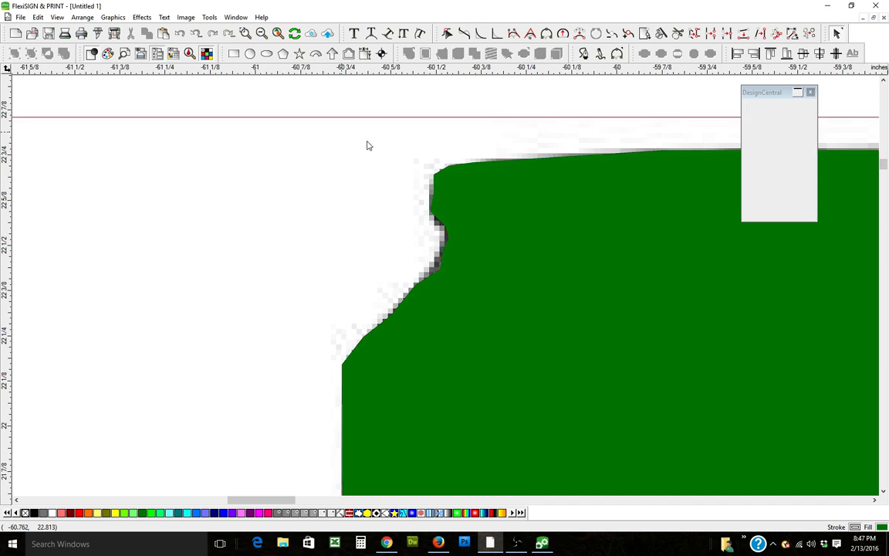
Step: Select the outline path and round the corner nodes along the rim notch at the can's top-left, then exit the tool
{"action": "left_click", "coordinate": [378, 96]}
{"action": "left_click", "coordinate": [469, 194]}
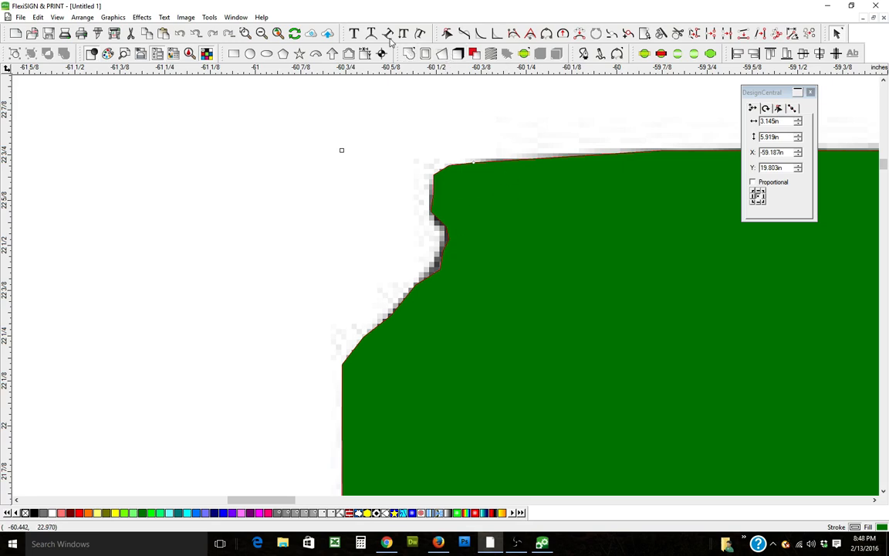
{"action": "left_click", "coordinate": [550, 37]}
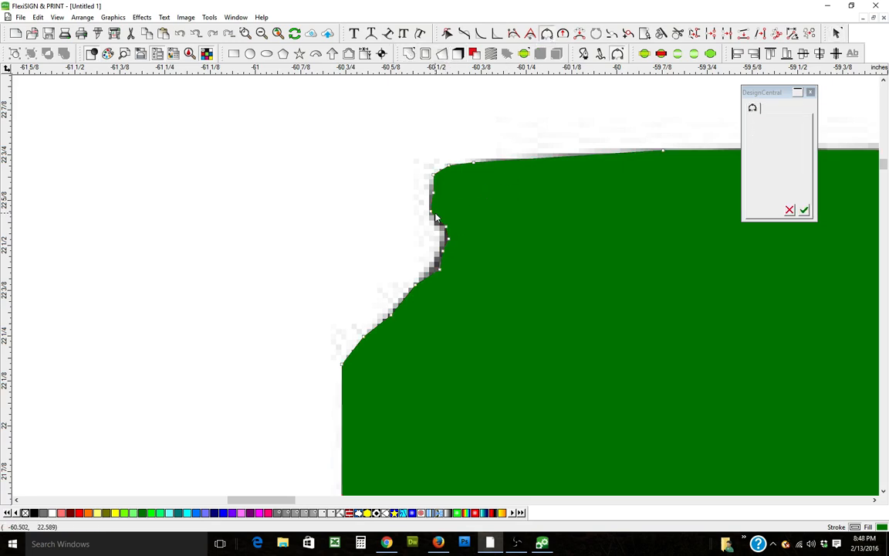
{"action": "left_click_drag", "start_coordinate": [440, 219], "coordinate": [440, 252]}
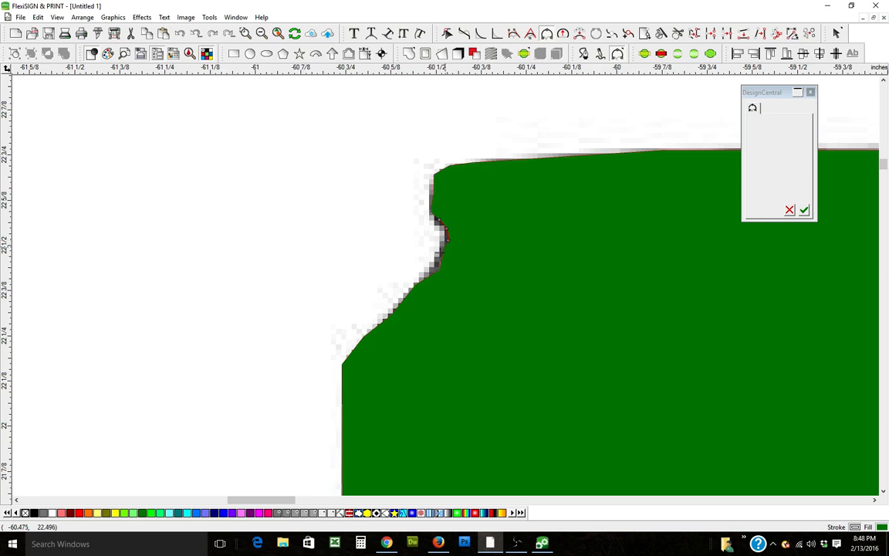
{"action": "left_click", "coordinate": [804, 209]}
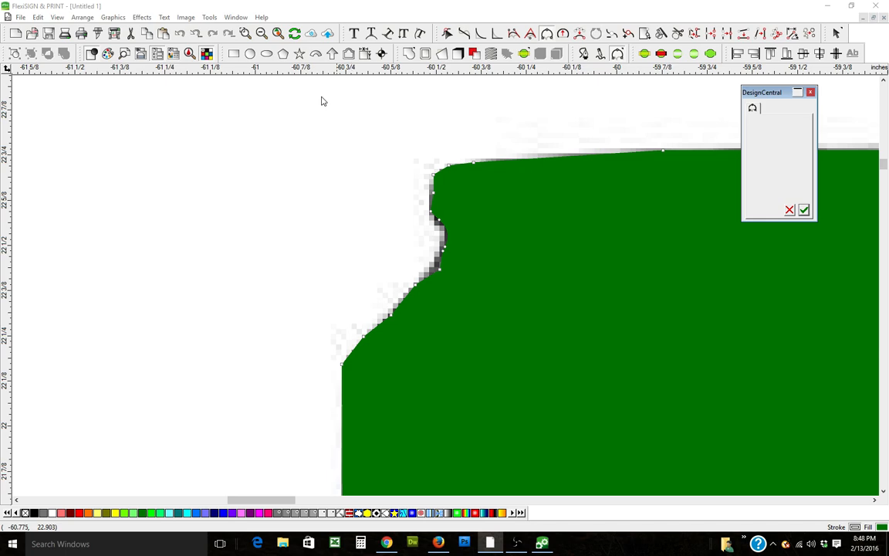
{"action": "right_click", "coordinate": [257, 107]}
{"action": "left_click", "coordinate": [283, 114]}
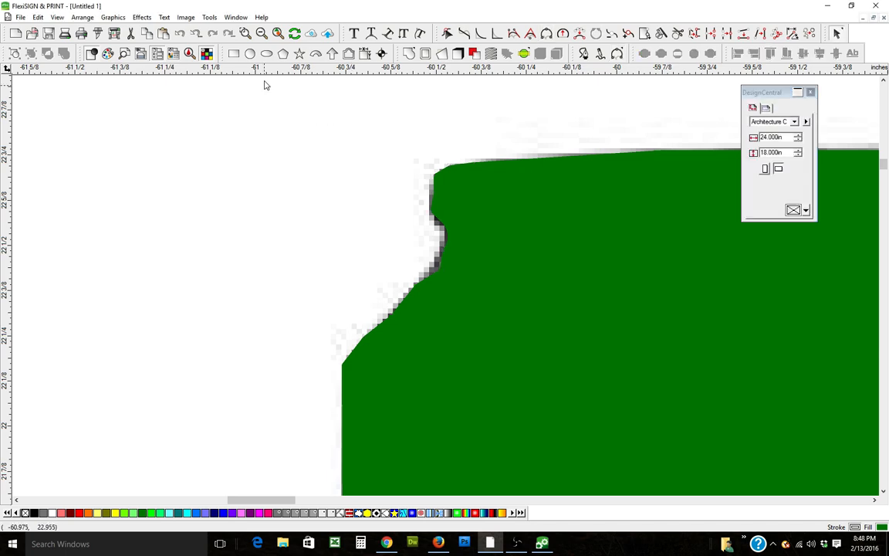
Step: Select the outline together with the photo and apply Mask to cut the can from its background
{"action": "left_click", "coordinate": [262, 35]}
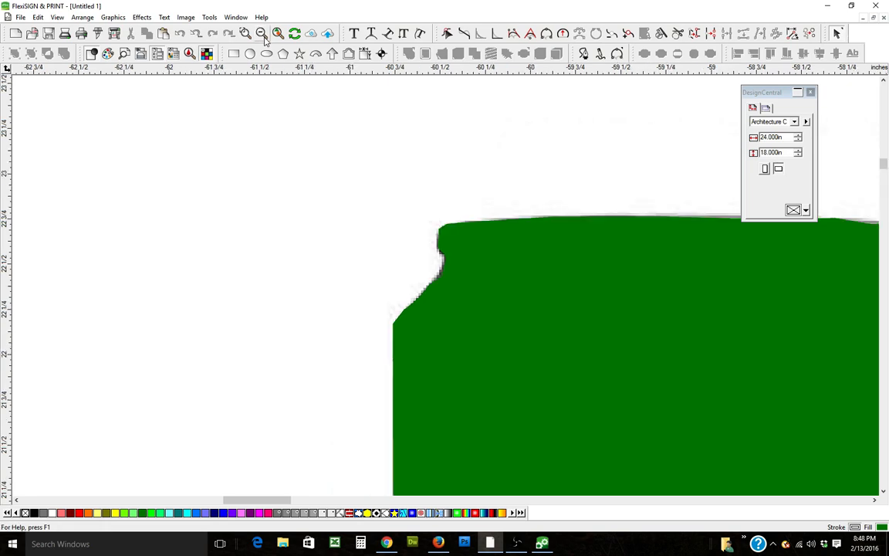
{"action": "left_click", "coordinate": [262, 34]}
{"action": "left_click_drag", "start_coordinate": [312, 177], "coordinate": [540, 372]}
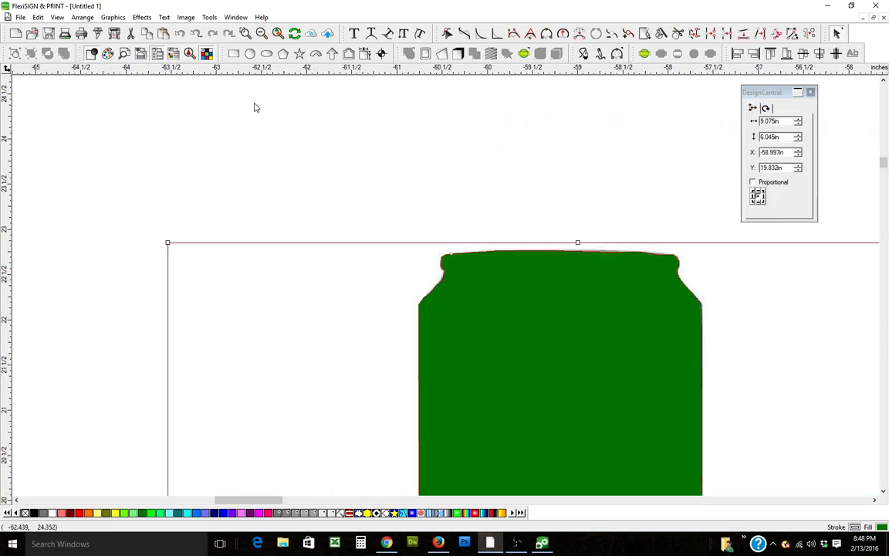
{"action": "left_click", "coordinate": [142, 17]}
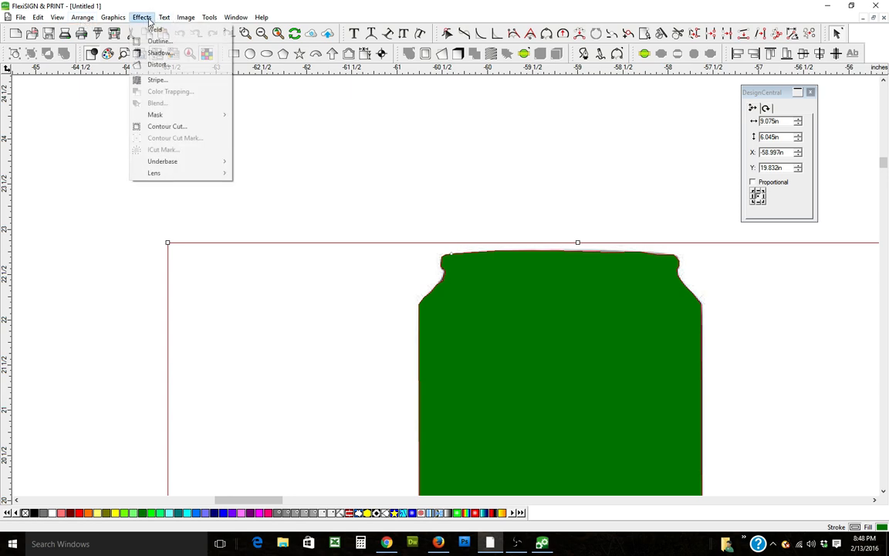
{"action": "mouse_move", "coordinate": [174, 114]}
{"action": "left_click", "coordinate": [247, 114]}
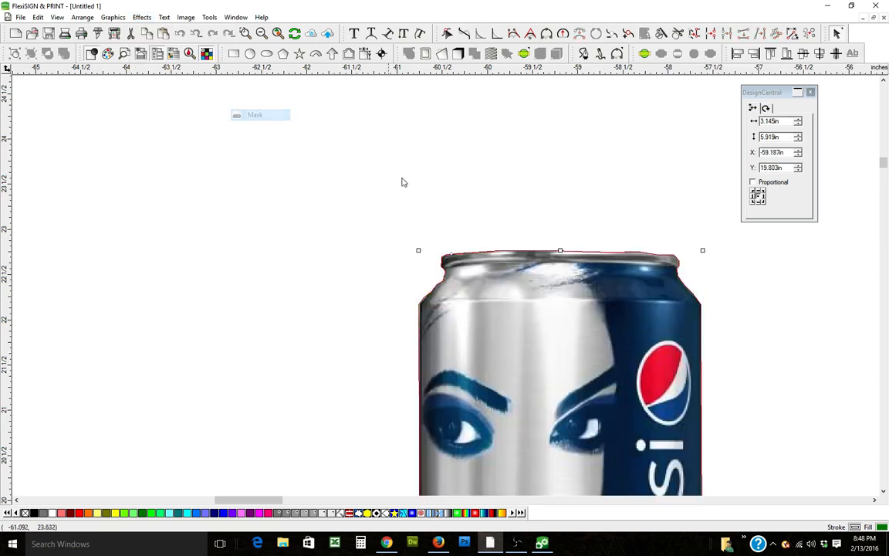
Step: Zoom in to inspect the masked can's top-left edge, then zoom back out
{"action": "left_click", "coordinate": [424, 191]}
{"action": "left_click", "coordinate": [246, 33]}
{"action": "left_click_drag", "start_coordinate": [422, 242], "coordinate": [448, 274]}
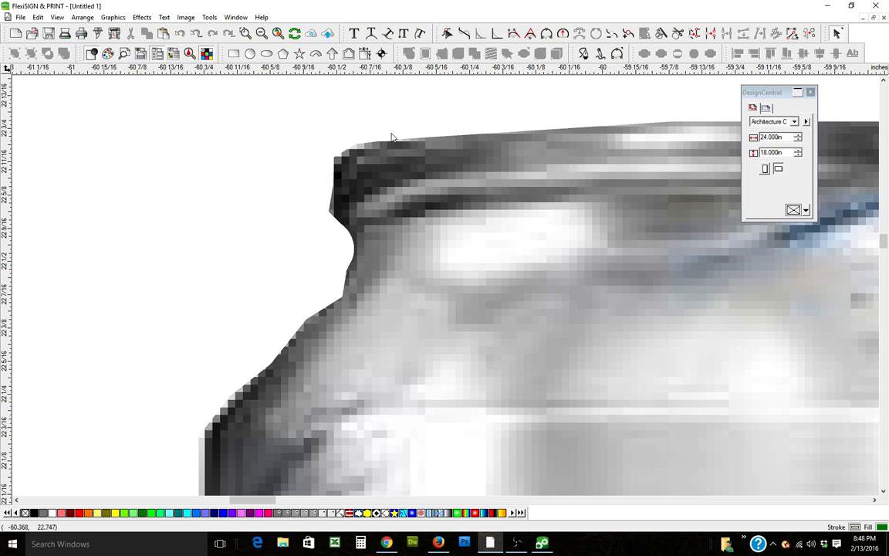
{"action": "left_click", "coordinate": [262, 33]}
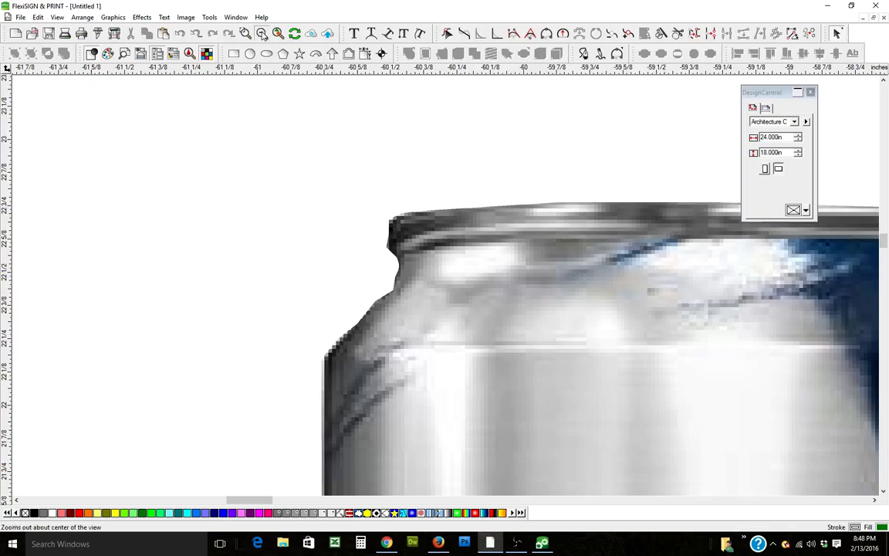
{"action": "left_click", "coordinate": [261, 33]}
{"action": "left_click", "coordinate": [261, 33]}
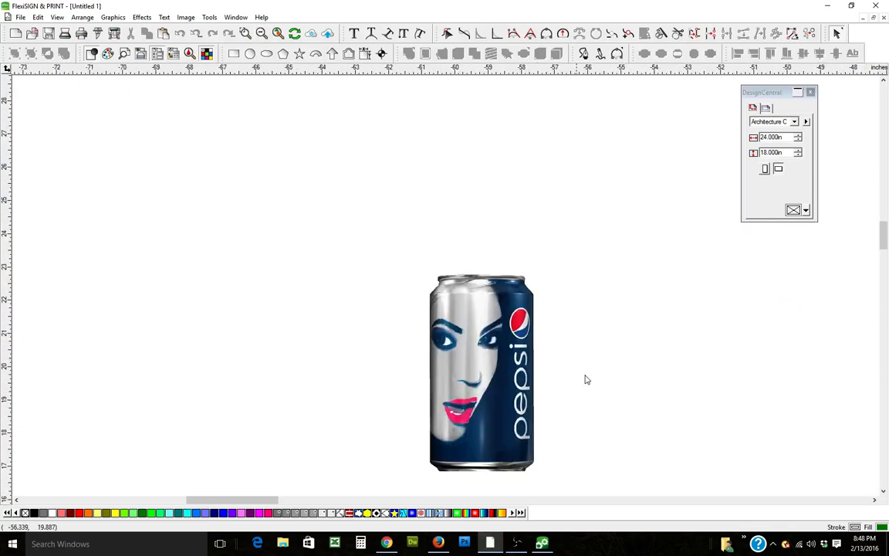
Step: Reposition the masked can up and to the left on the page, then deselect it
{"action": "left_click_drag", "start_coordinate": [476, 381], "coordinate": [381, 281]}
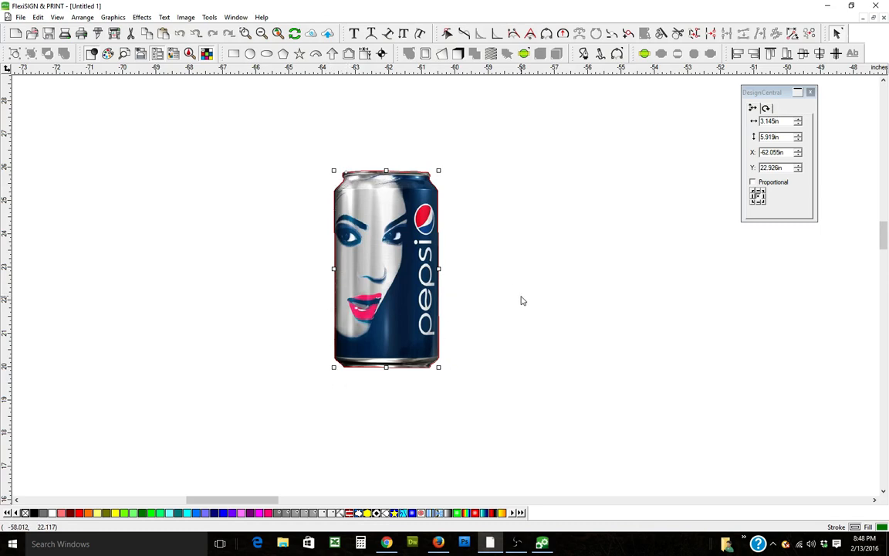
{"action": "left_click", "coordinate": [497, 255]}
{"action": "left_click", "coordinate": [422, 297]}
{"action": "left_click_drag", "start_coordinate": [400, 270], "coordinate": [249, 288]}
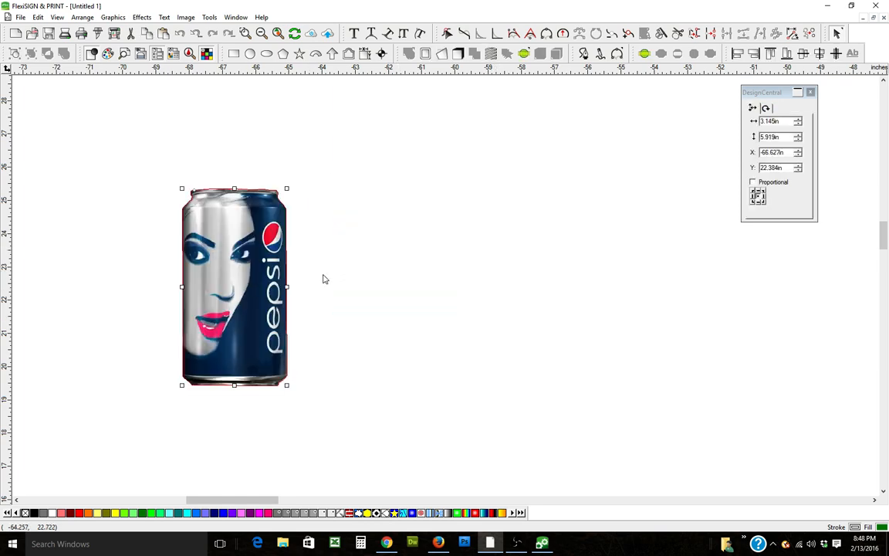
{"action": "left_click", "coordinate": [368, 187]}
{"action": "left_click_drag", "start_coordinate": [369, 166], "coordinate": [176, 390]}
{"action": "left_click_drag", "start_coordinate": [262, 278], "coordinate": [402, 239]}
{"action": "left_click", "coordinate": [503, 240]}
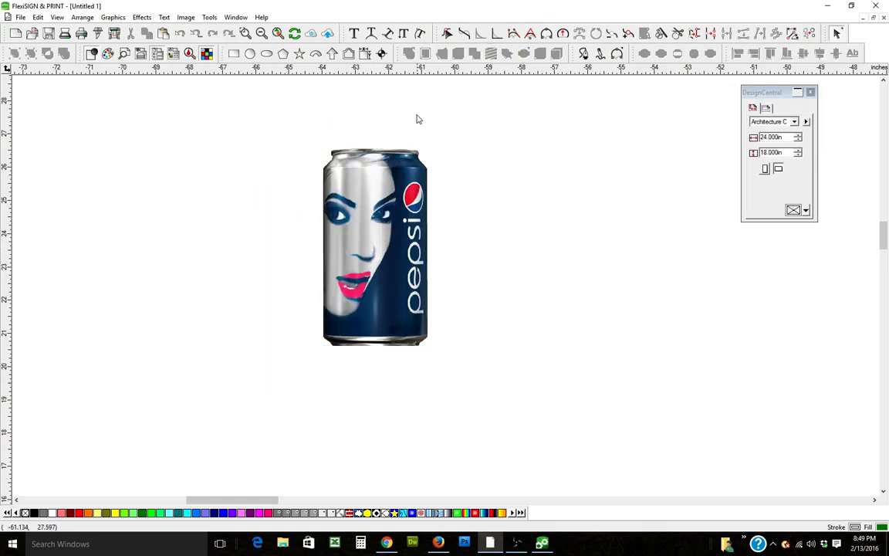